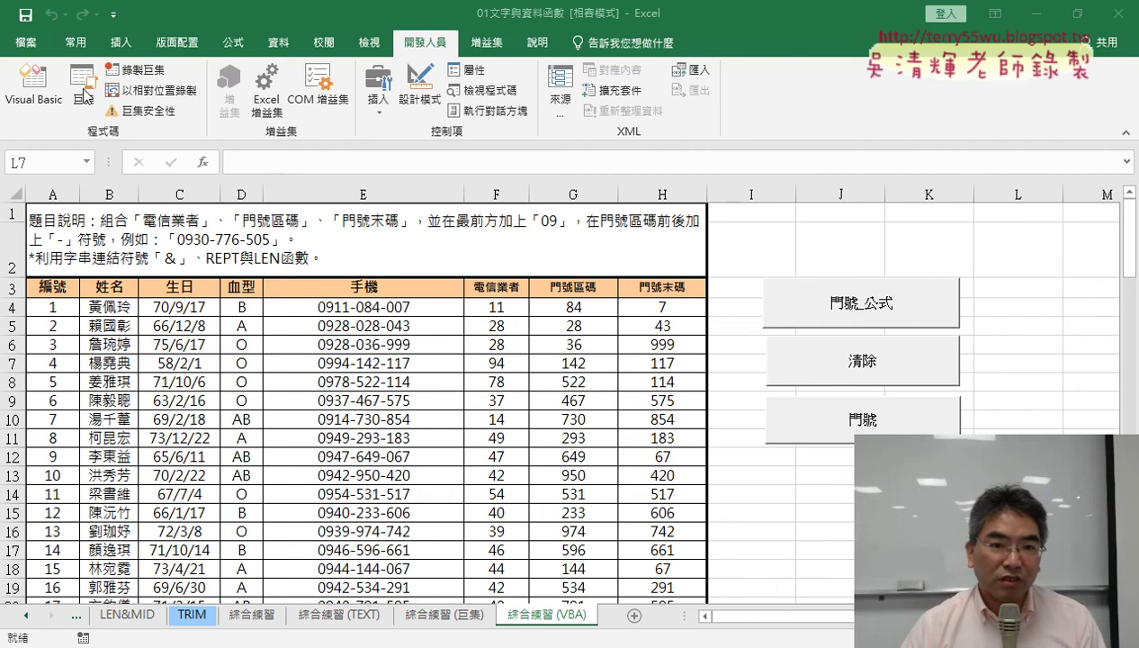
Open the VBA editor, widen the Project pane, reposition the window and close the Module1 code window.
click(36, 101)
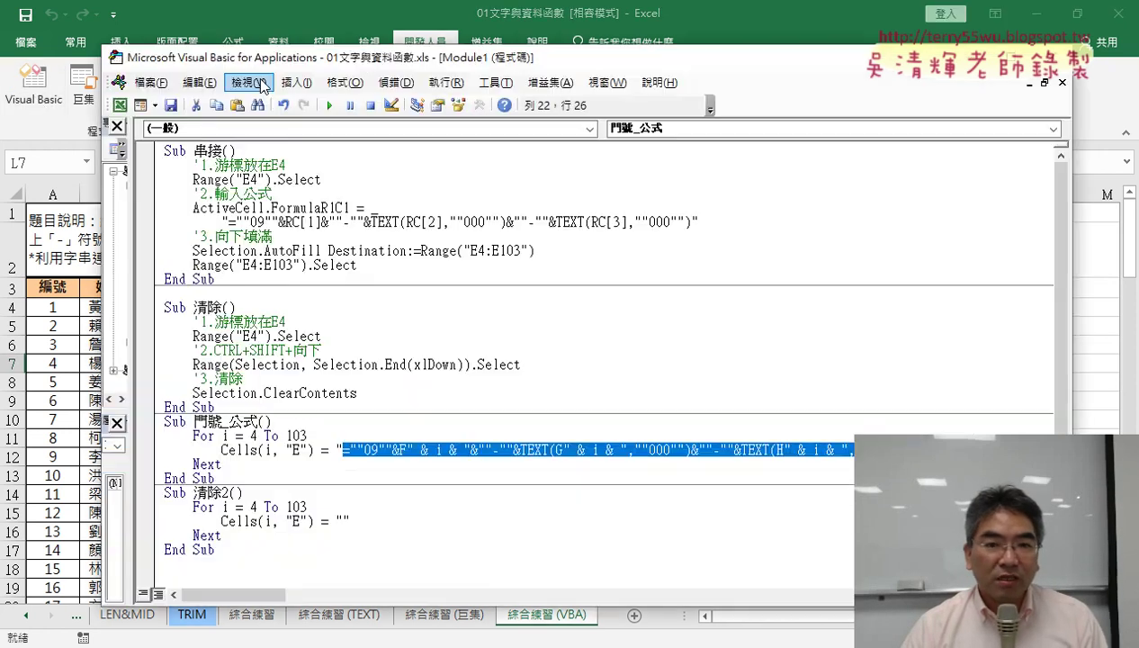
drag(224, 175, 275, 175)
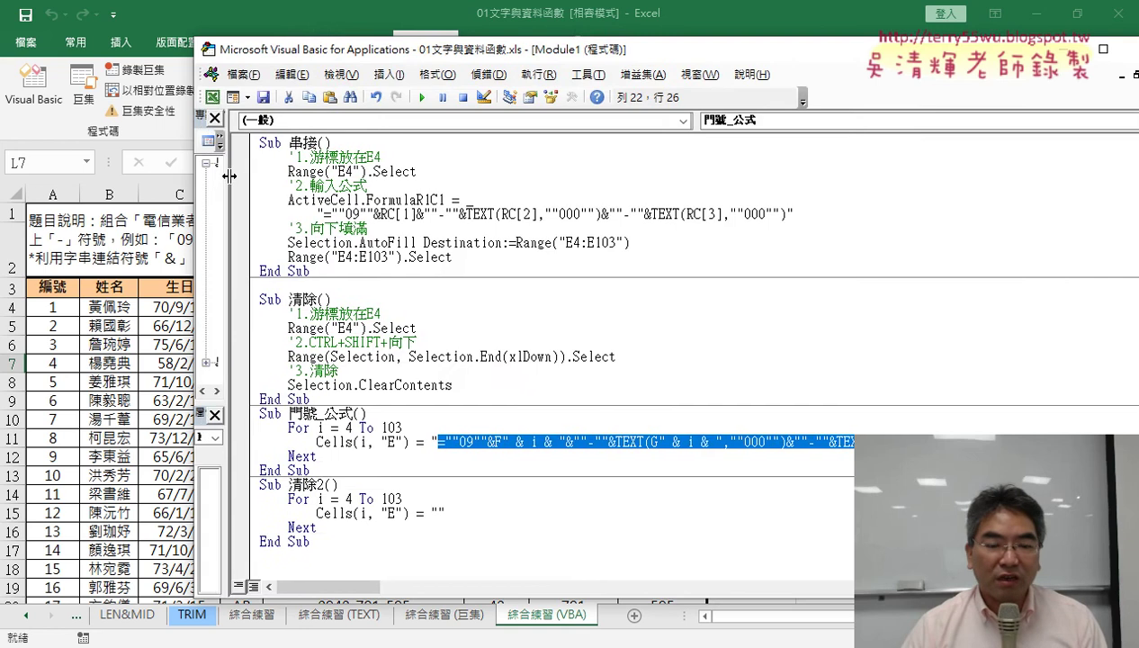
drag(329, 63, 573, 96)
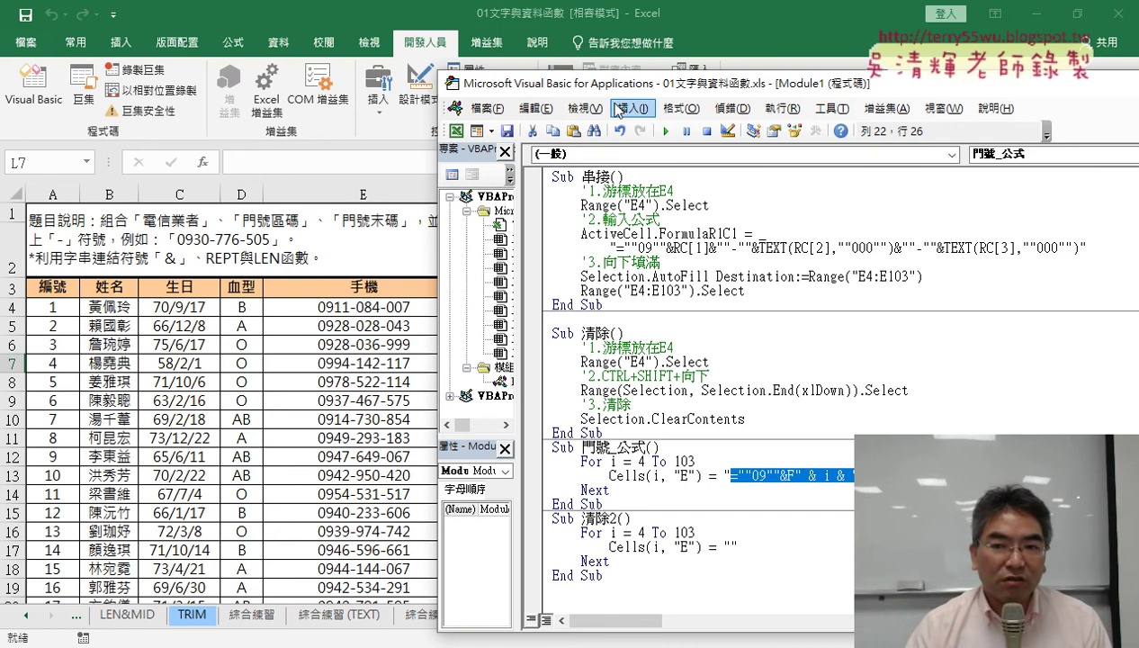
drag(613, 87, 209, 59)
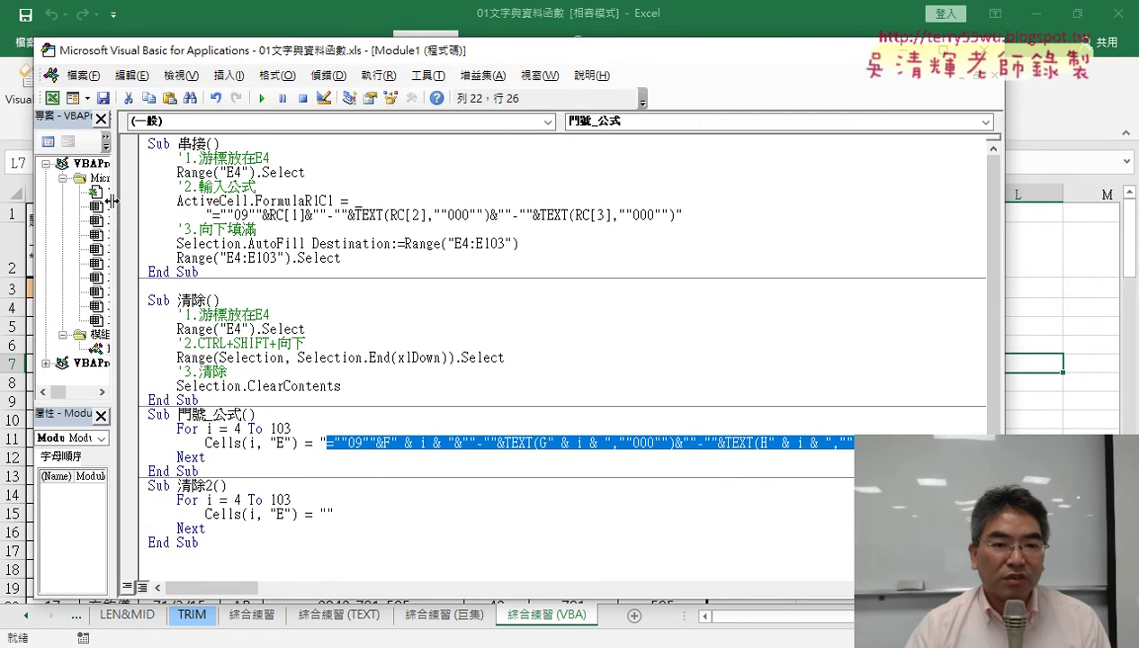
drag(111, 200, 185, 199)
click(993, 75)
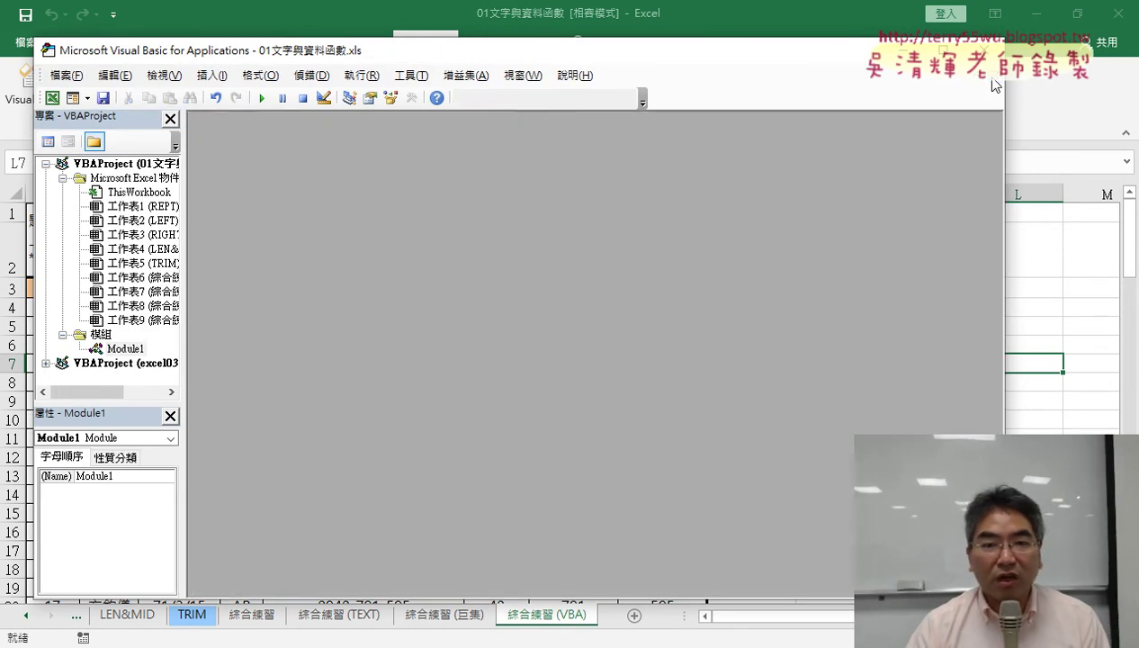
Open Module1's code from the project tree twice, closing the code window each time.
double_click(108, 347)
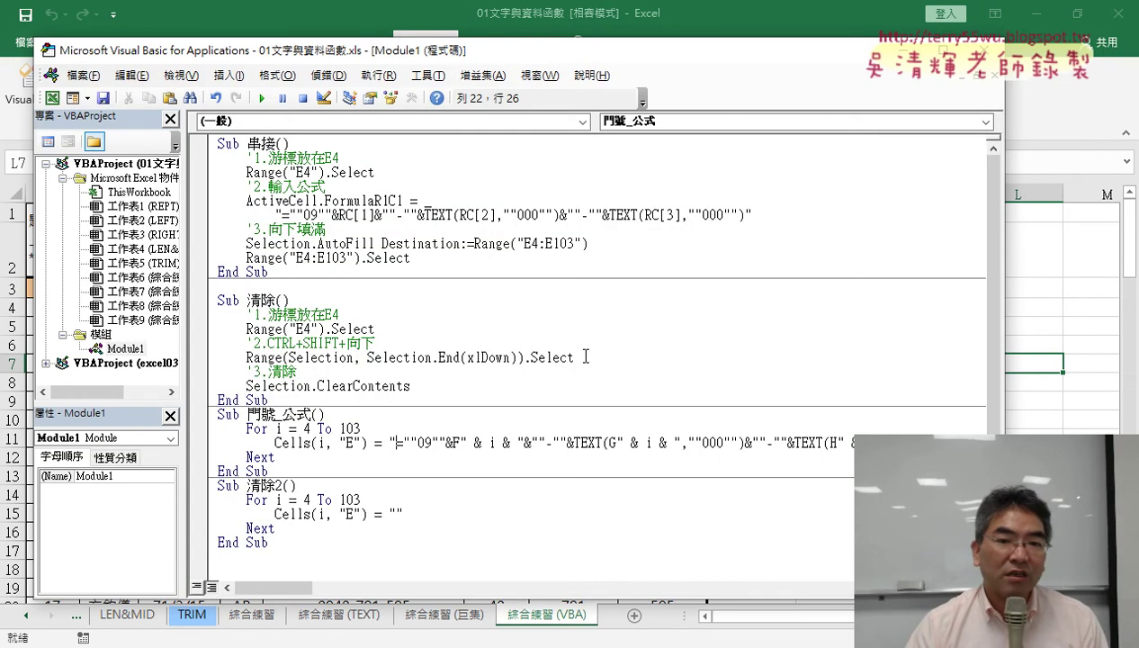
click(994, 84)
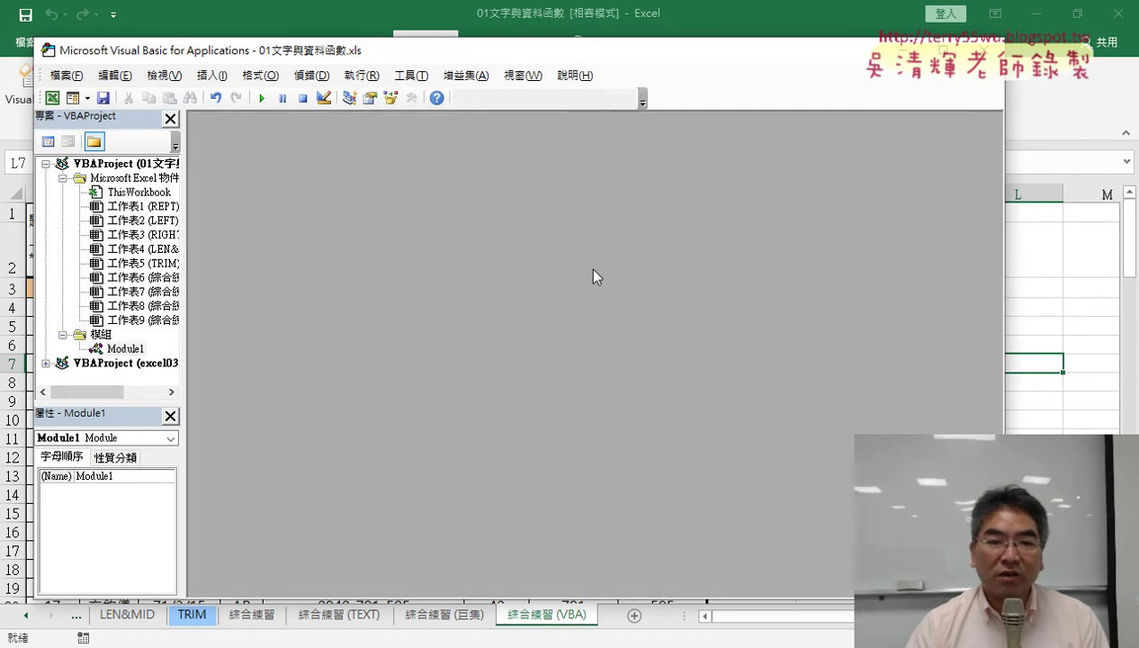
double_click(121, 349)
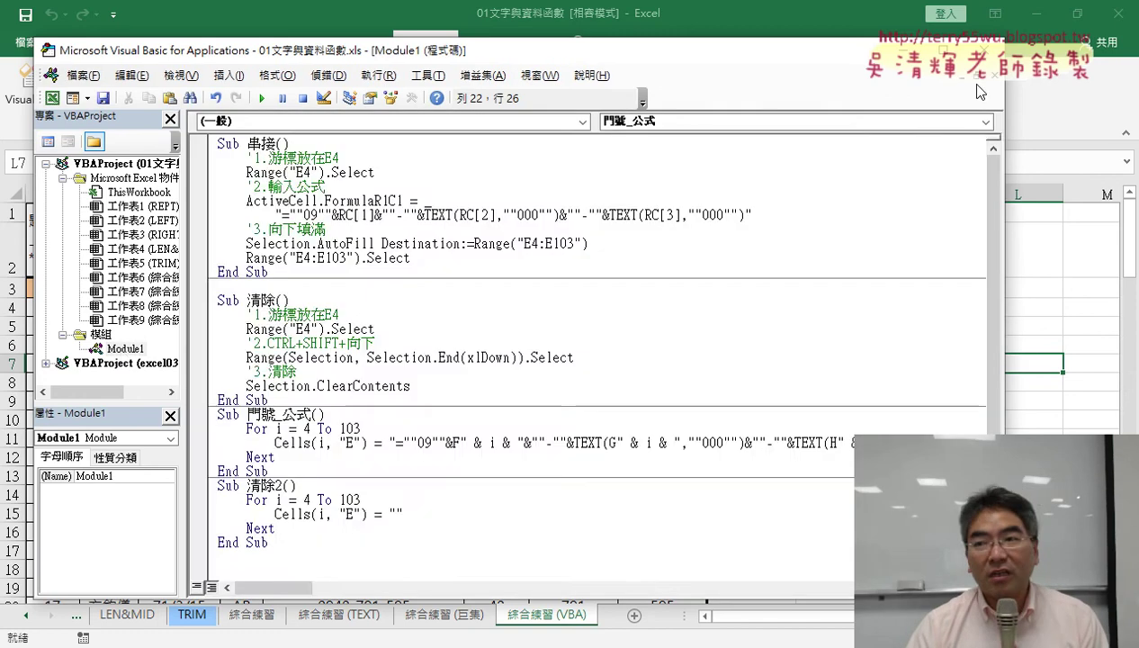
click(975, 85)
Close the Project and Properties panes and exit the VBA editor back to the worksheet.
click(170, 118)
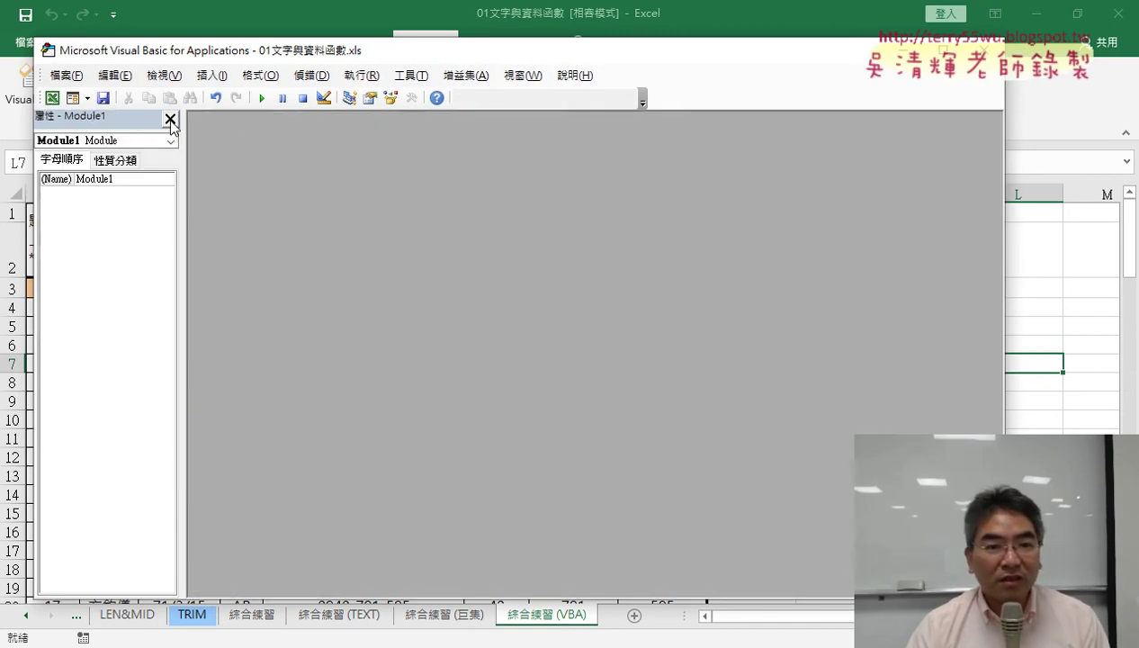
click(170, 118)
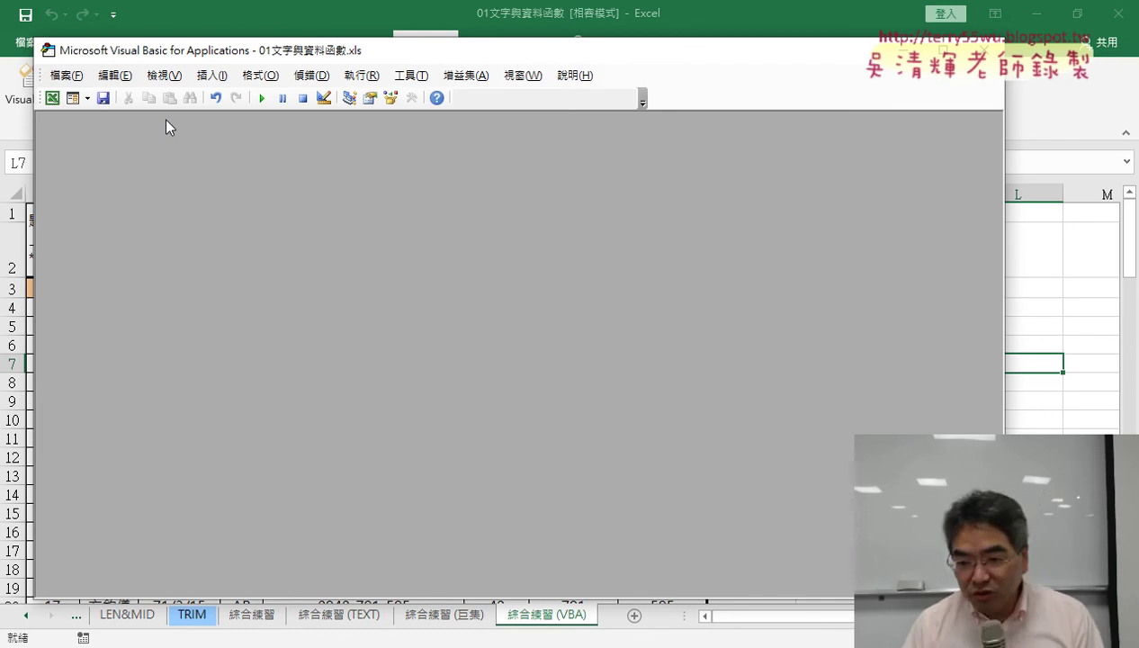
click(985, 50)
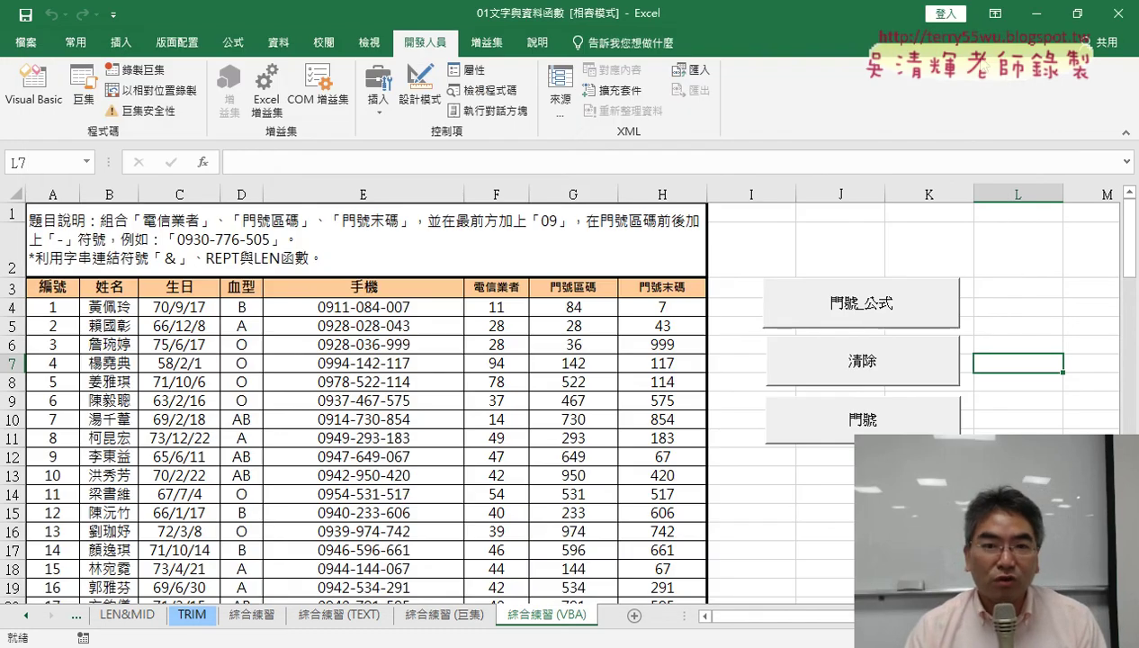
Reopen the VBA editor and show the Project Explorer and Properties panes from the View menu.
click(41, 98)
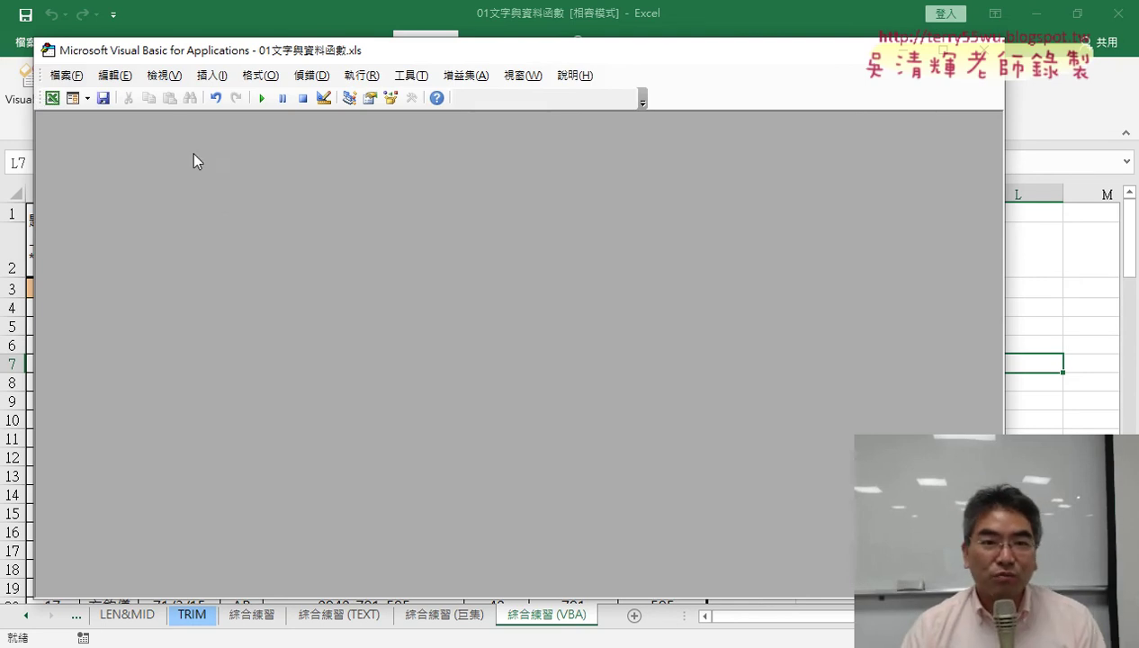
click(172, 79)
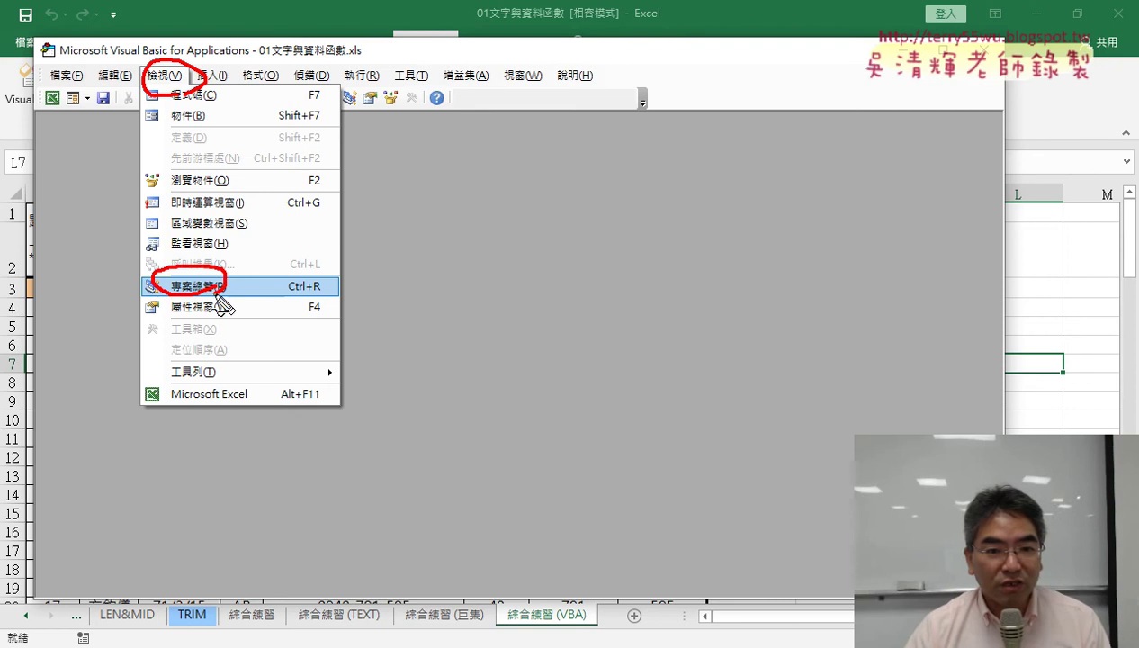
click(174, 287)
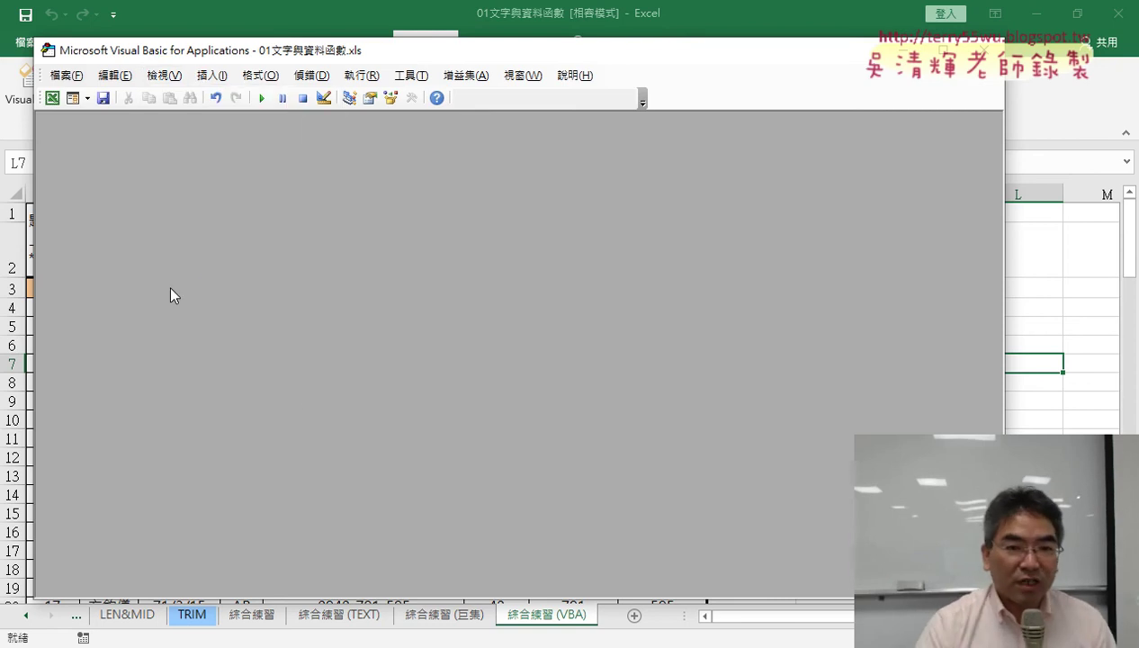
click(168, 75)
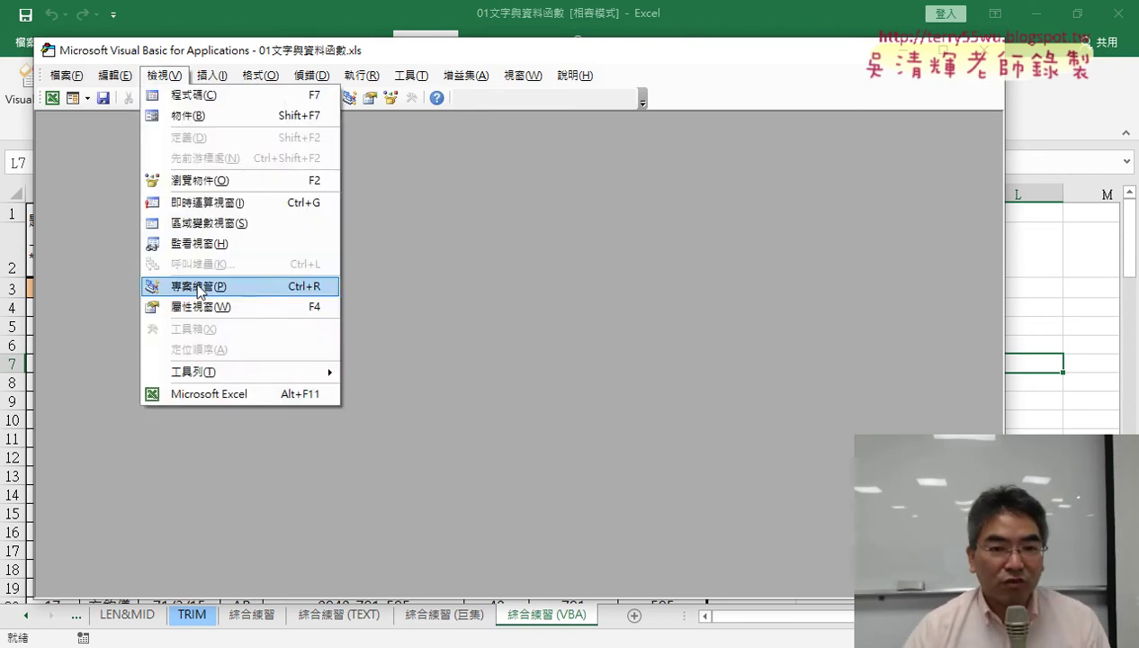
click(198, 286)
click(163, 75)
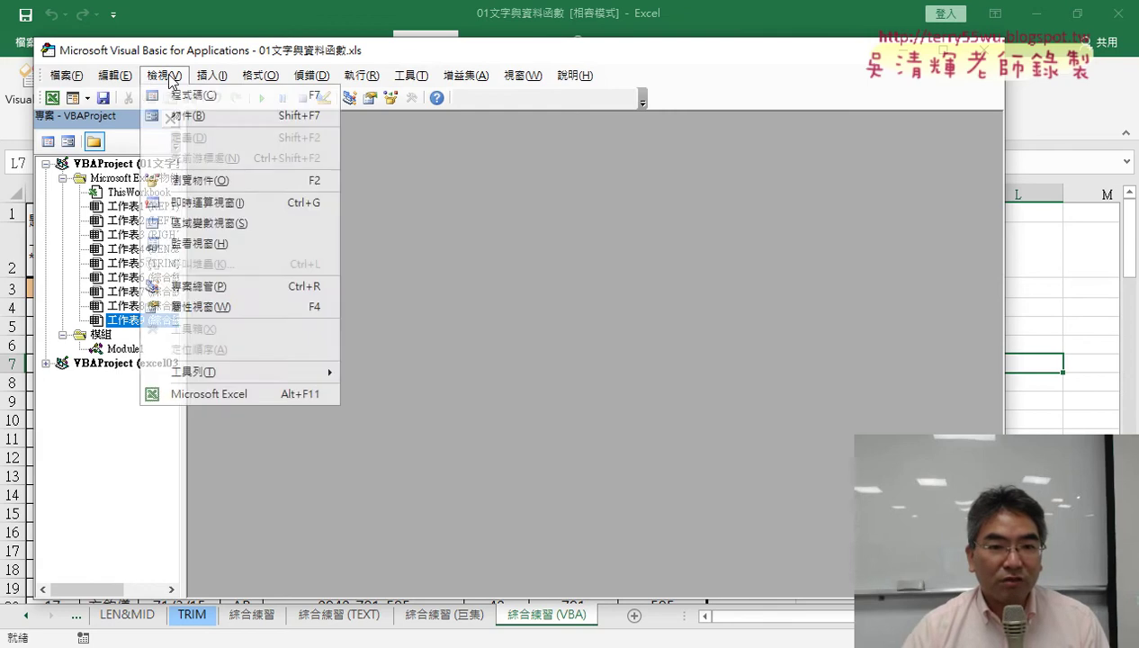
click(214, 306)
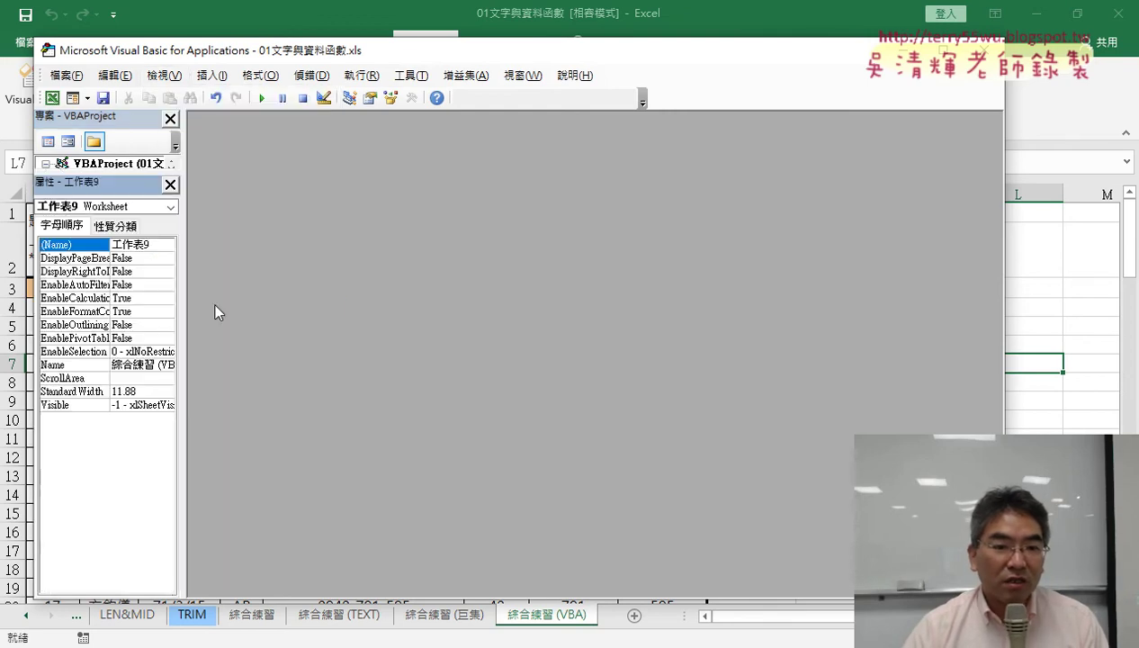
Enlarge the project tree, close the Properties pane, and open Module1's code.
drag(102, 172, 106, 398)
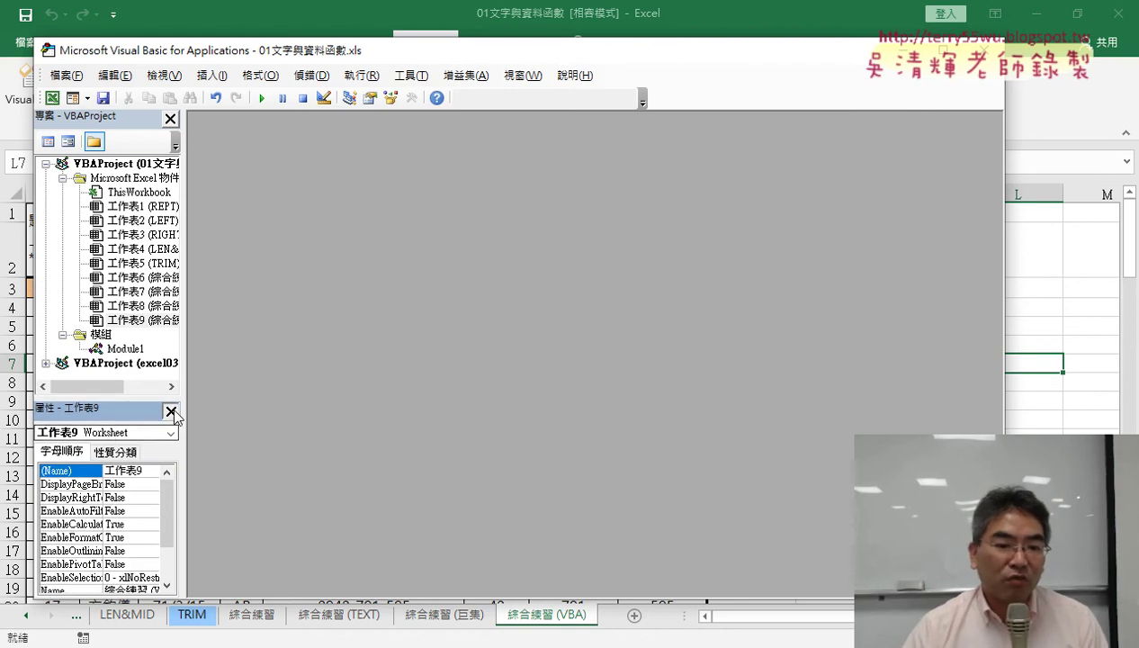
click(170, 410)
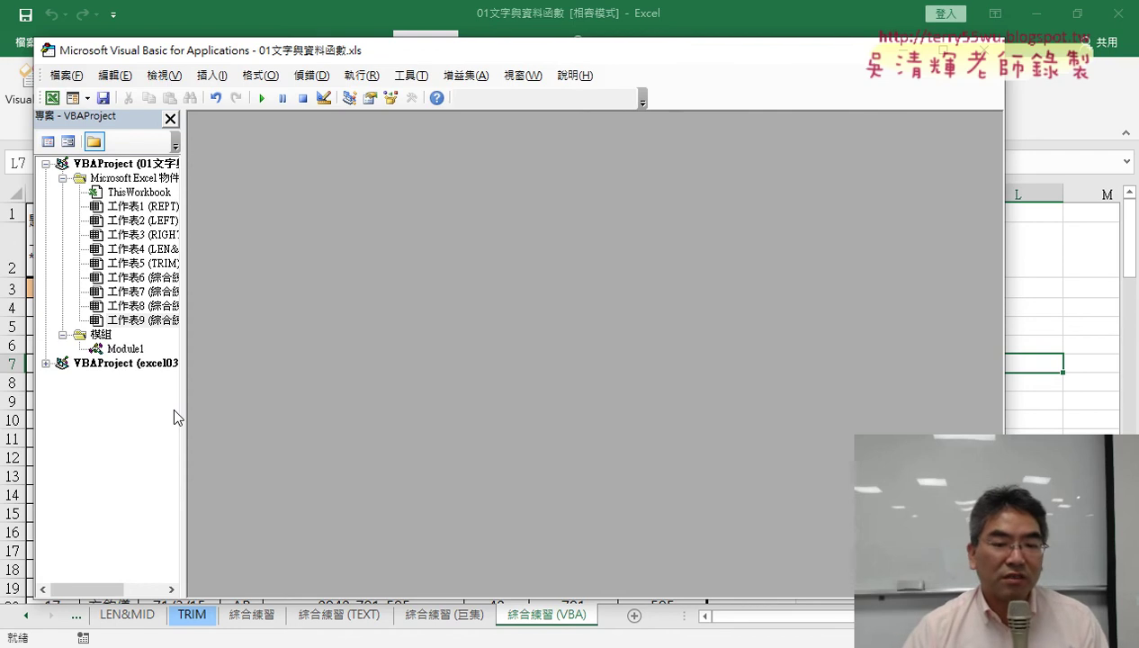
double_click(126, 348)
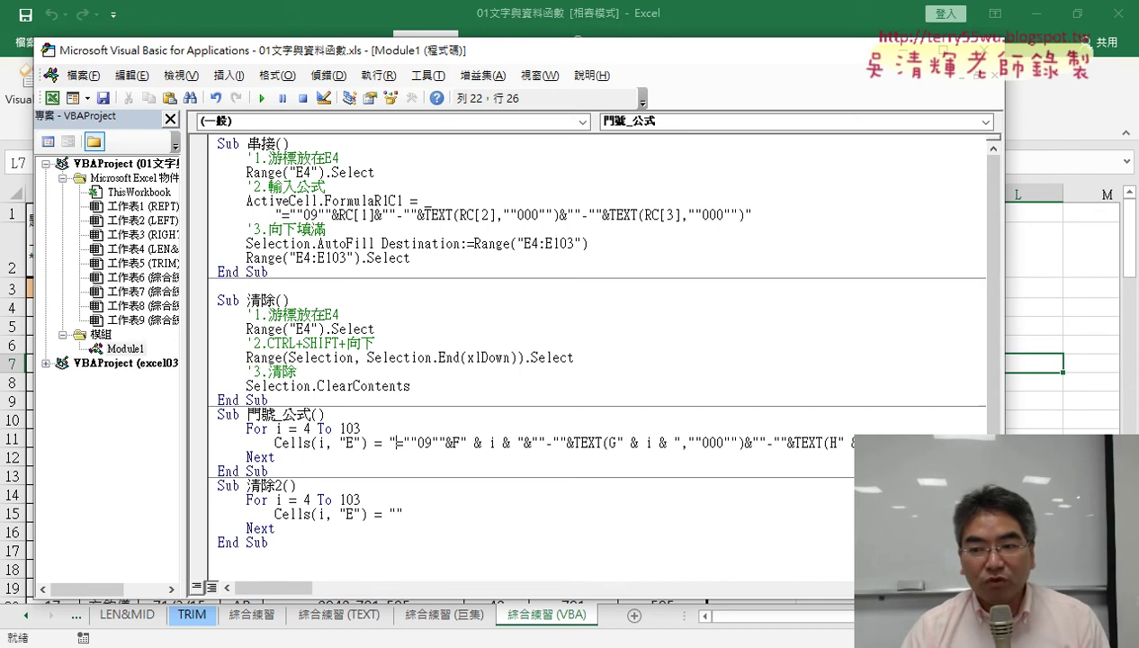
Shrink and move the VBA editor aside to reveal the 綜合練習 (VBA) sheet and cell E4.
drag(1004, 435, 727, 429)
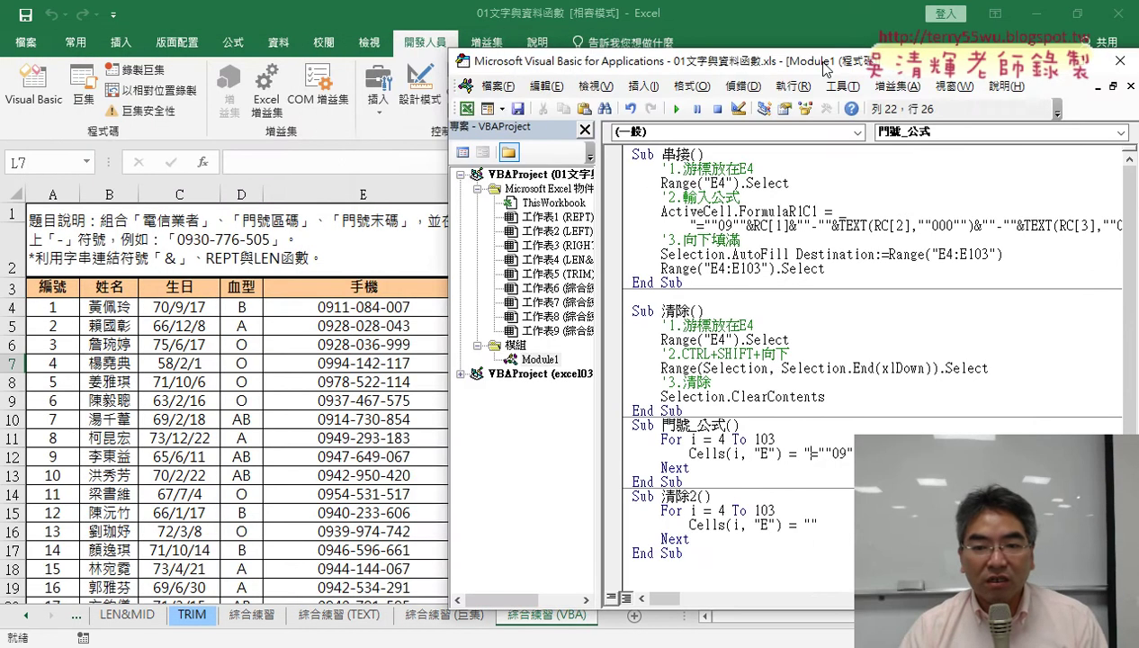
drag(411, 56, 863, 66)
click(369, 309)
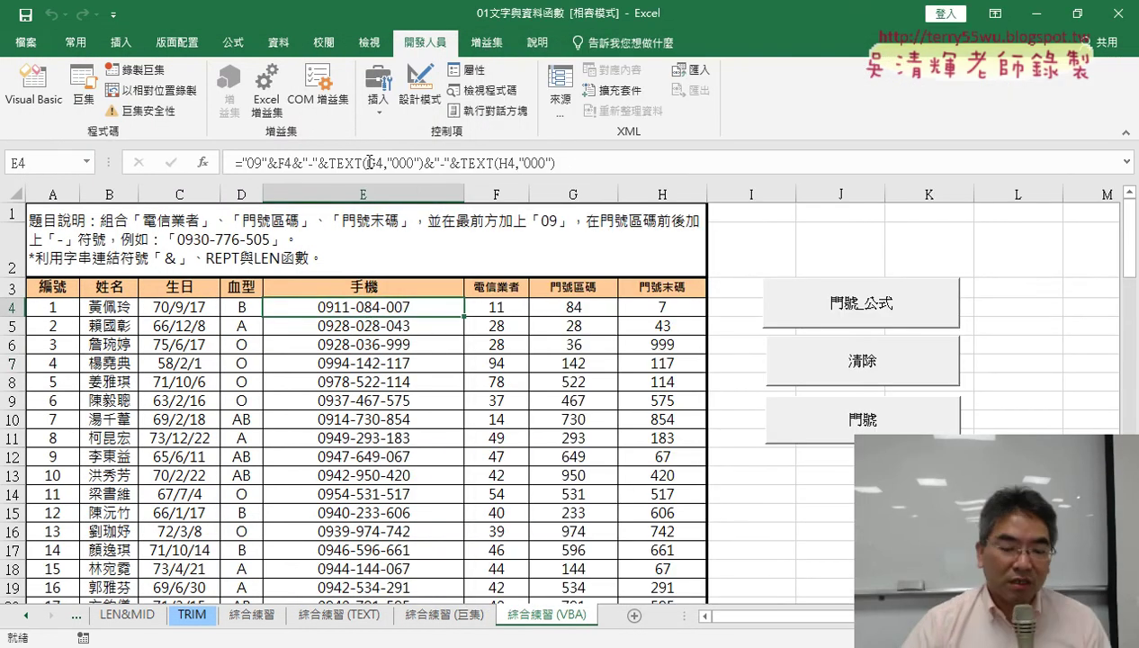
drag(552, 167, 236, 176)
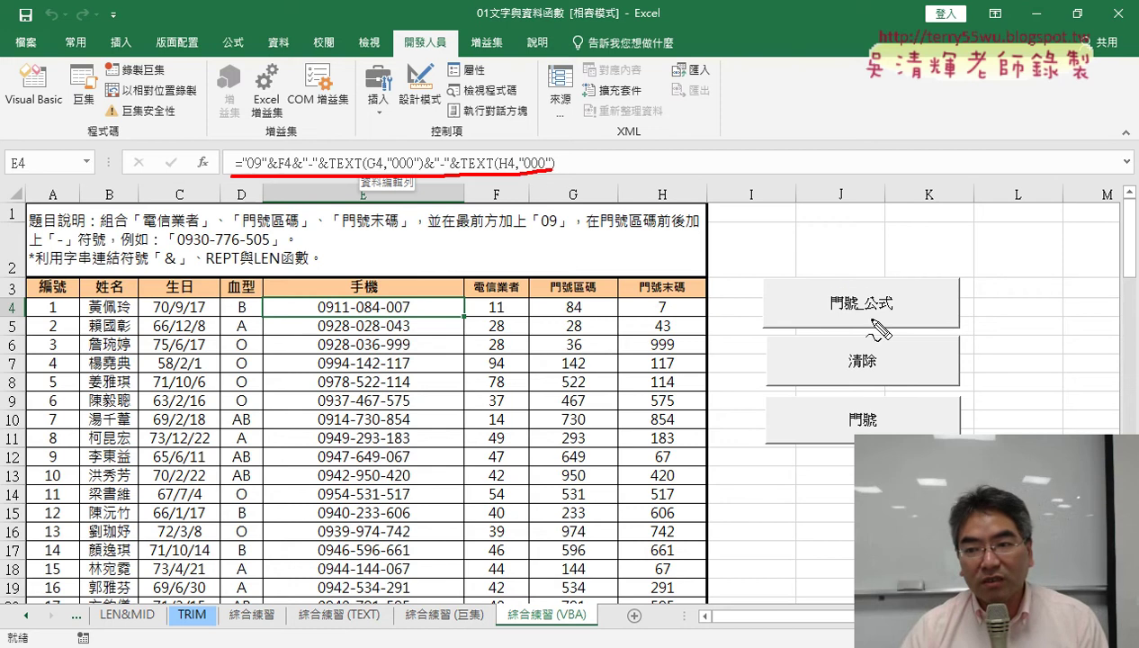
drag(871, 322, 471, 322)
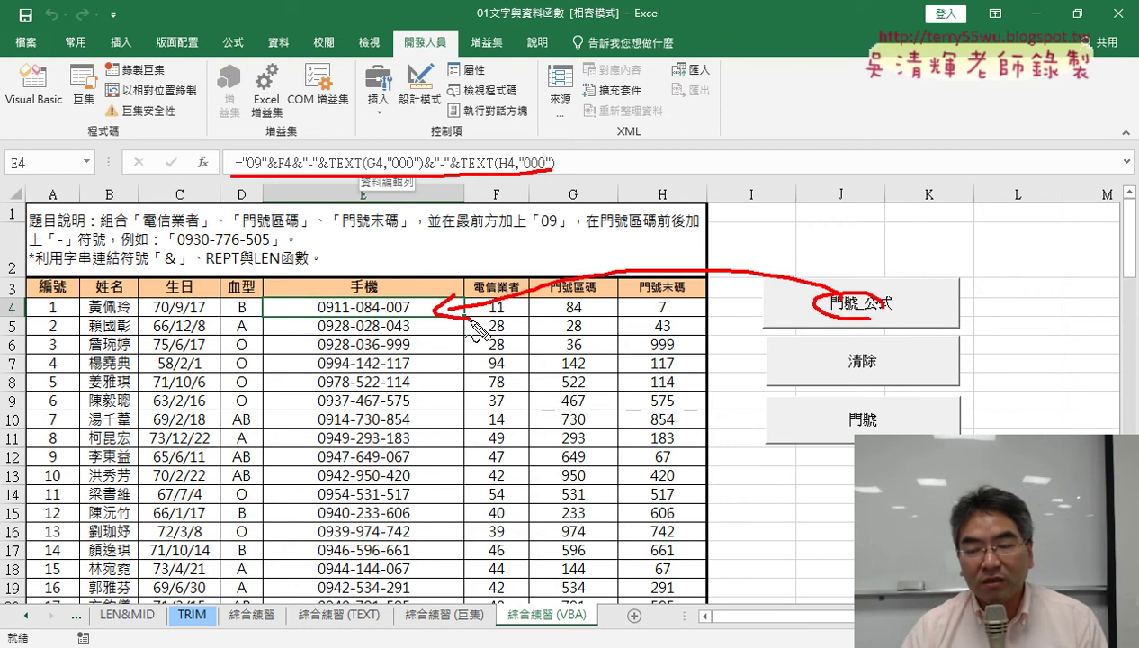
drag(843, 437, 883, 420)
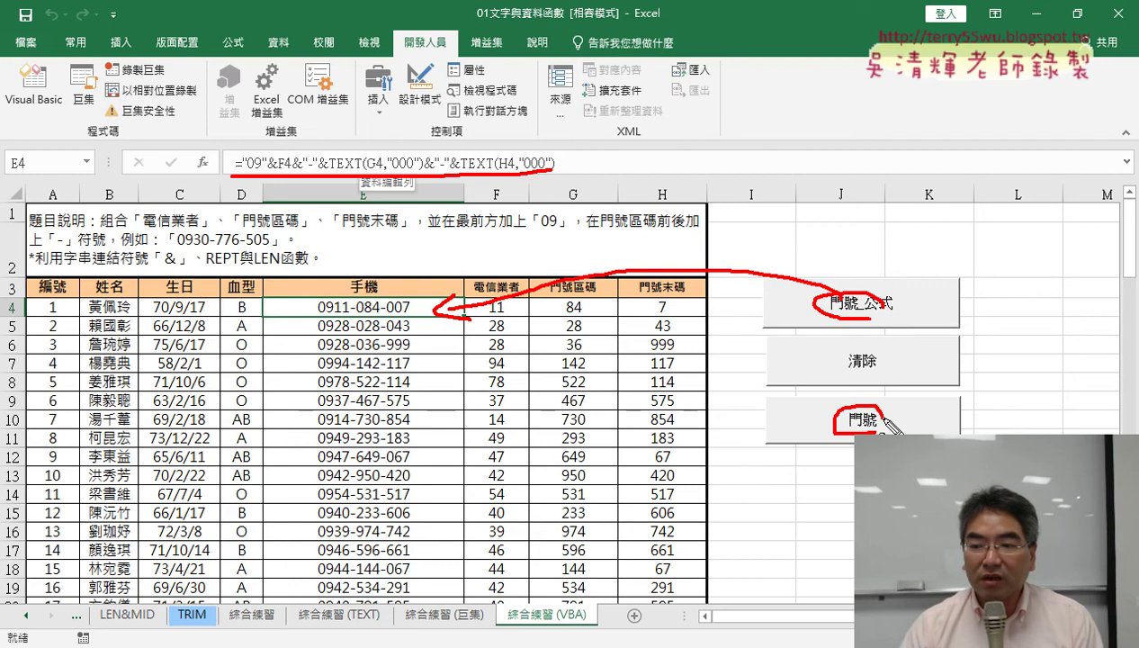
drag(877, 315, 916, 315)
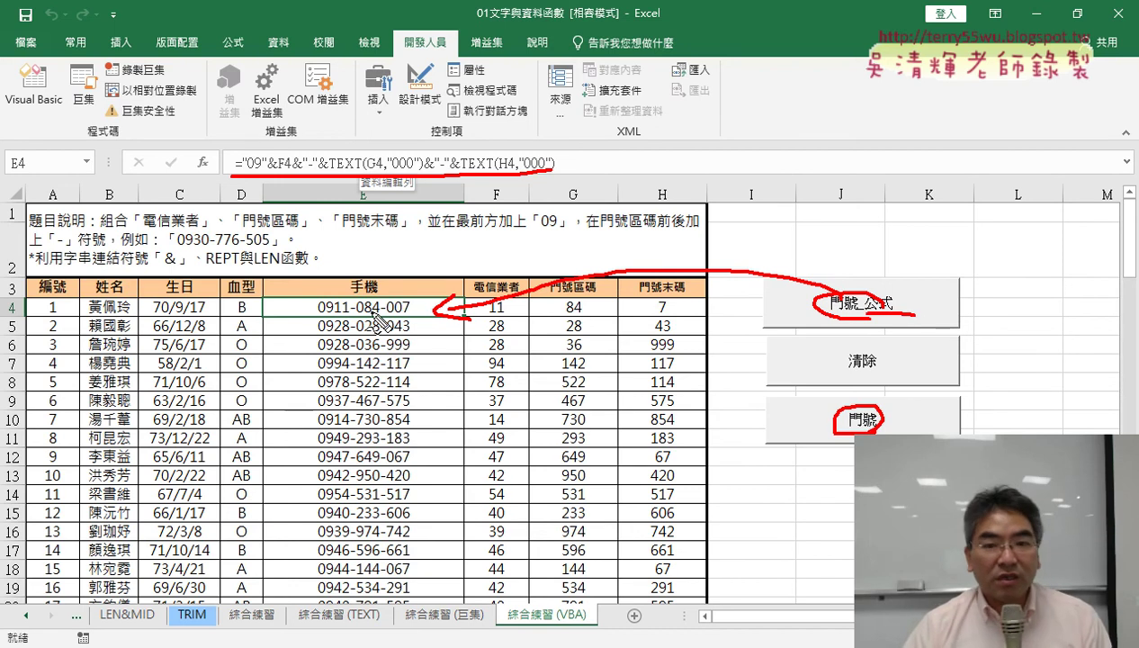
drag(466, 316, 655, 315)
drag(317, 315, 413, 314)
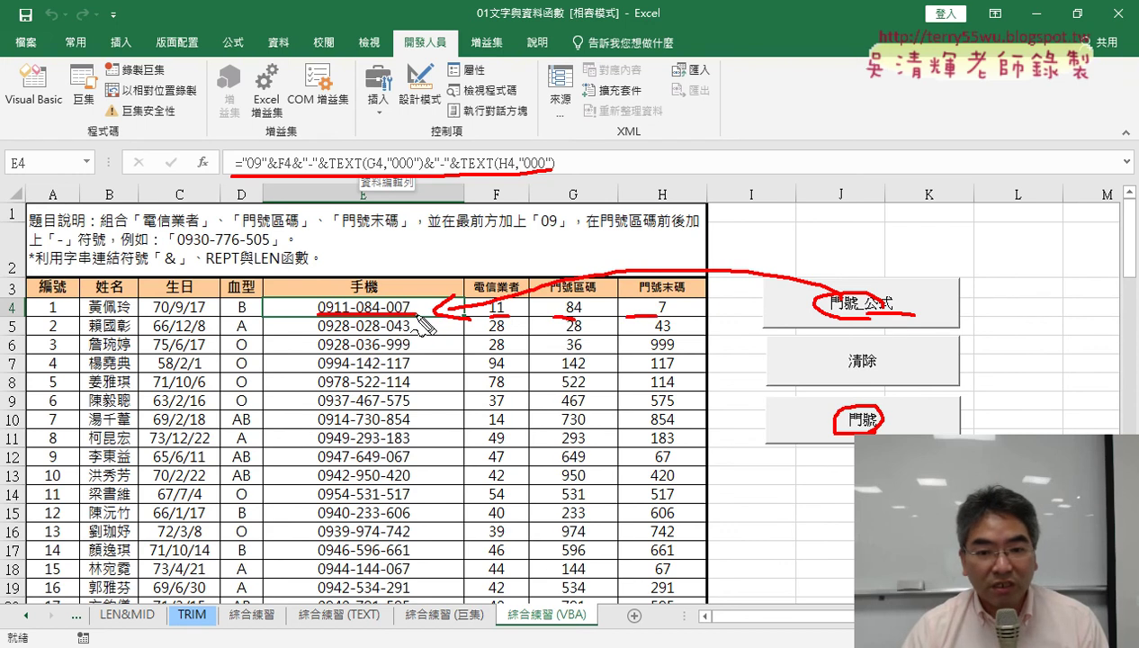
drag(239, 179, 314, 178)
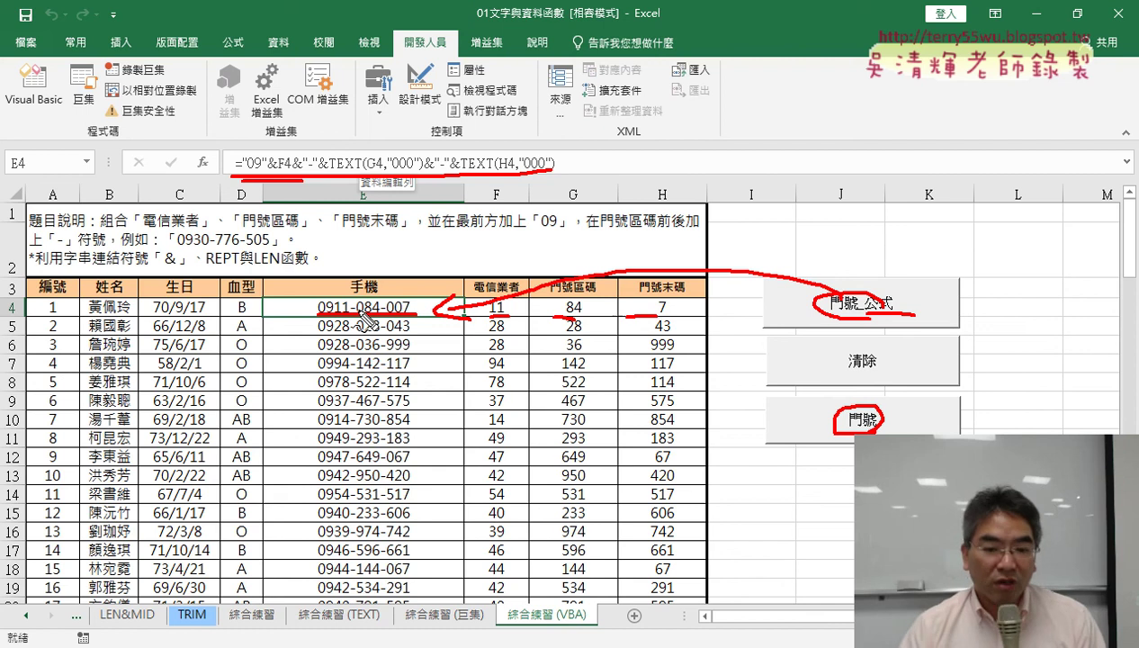
key(Escape)
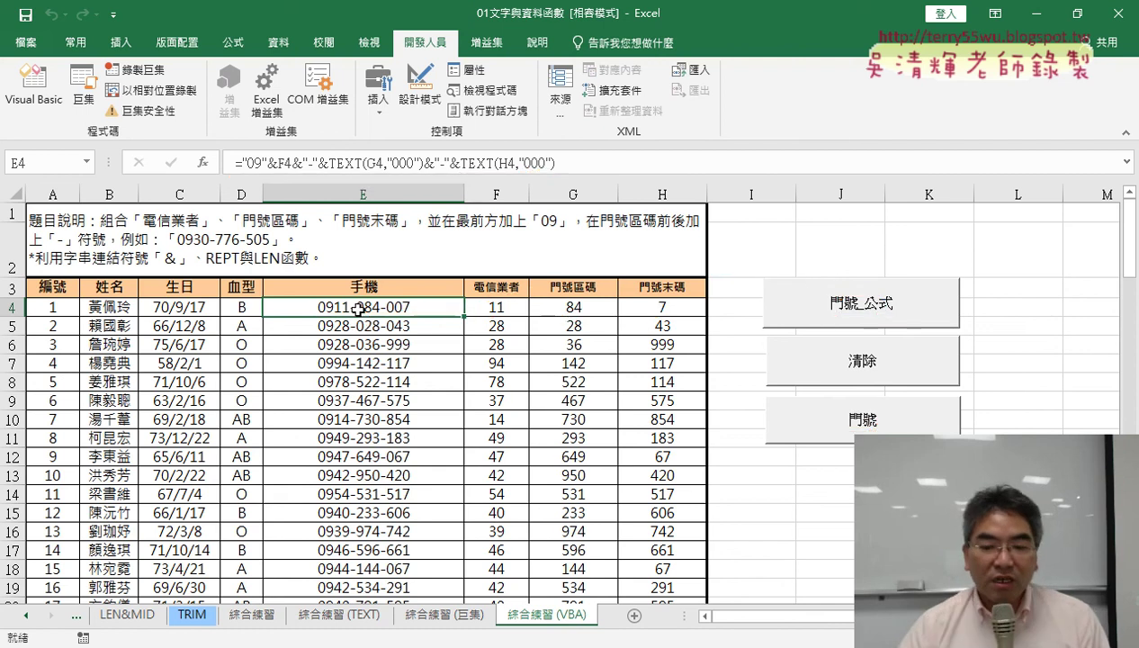
click(340, 621)
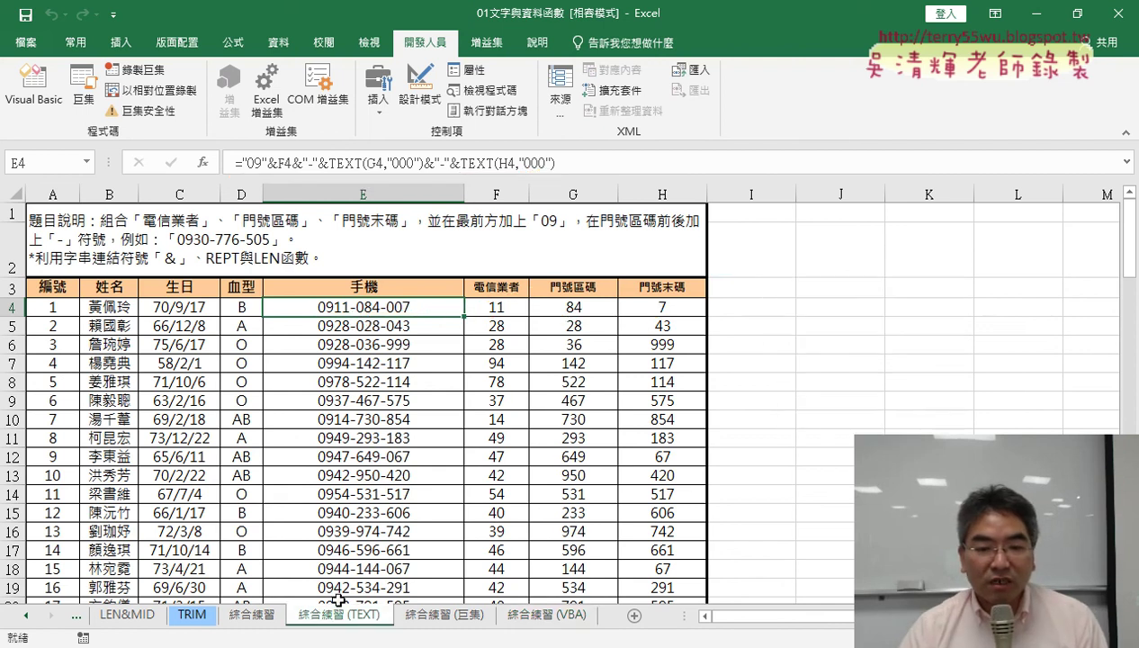
double_click(329, 163)
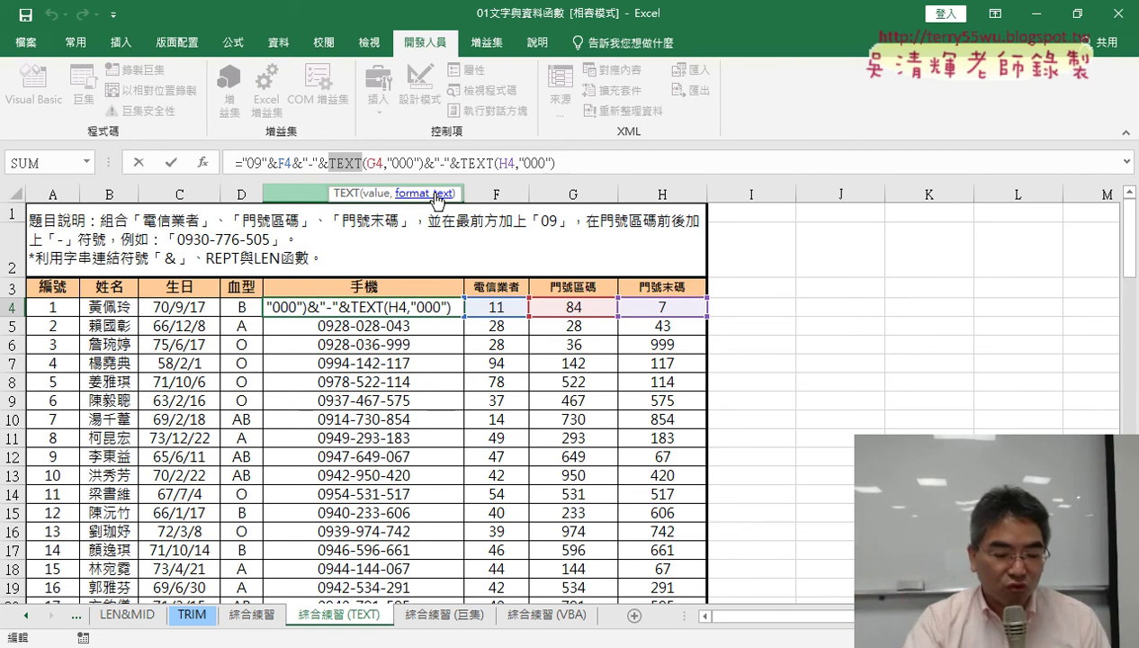
click(171, 162)
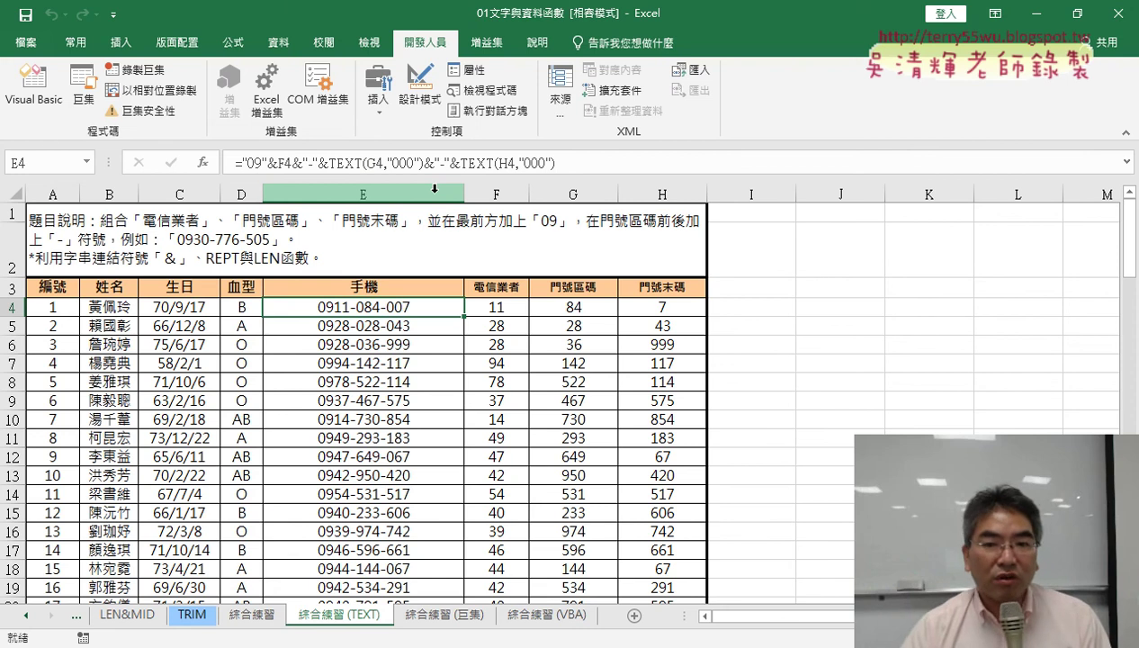
click(545, 618)
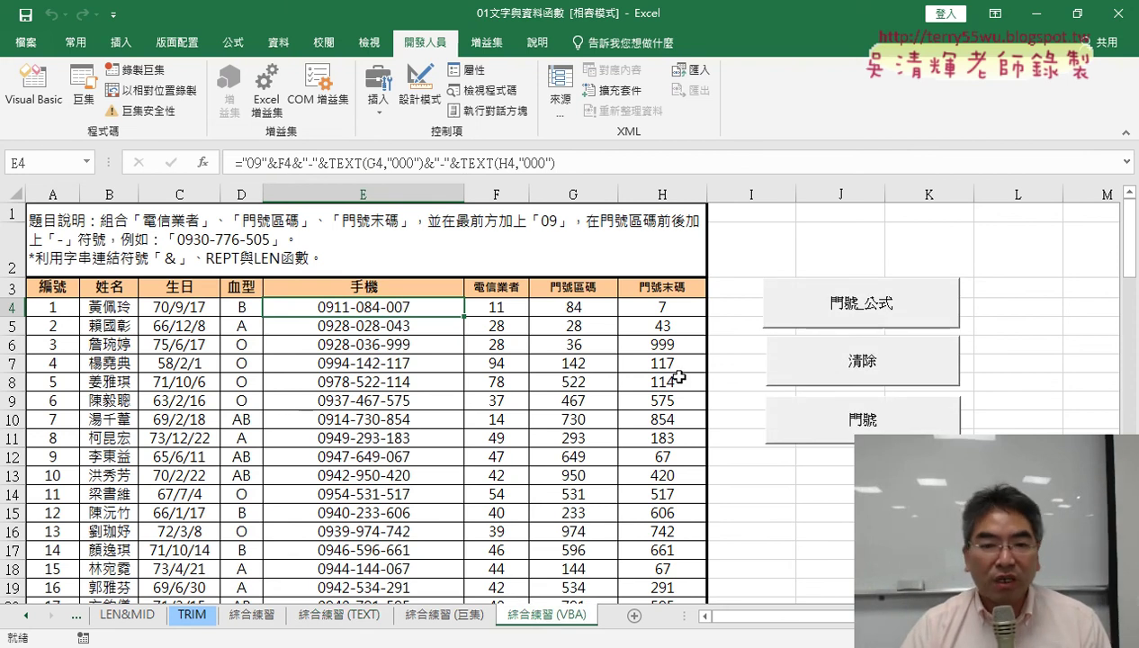
Open the VBA editor and create a new Sub 門號 declaration below the 清除2 macro.
click(33, 87)
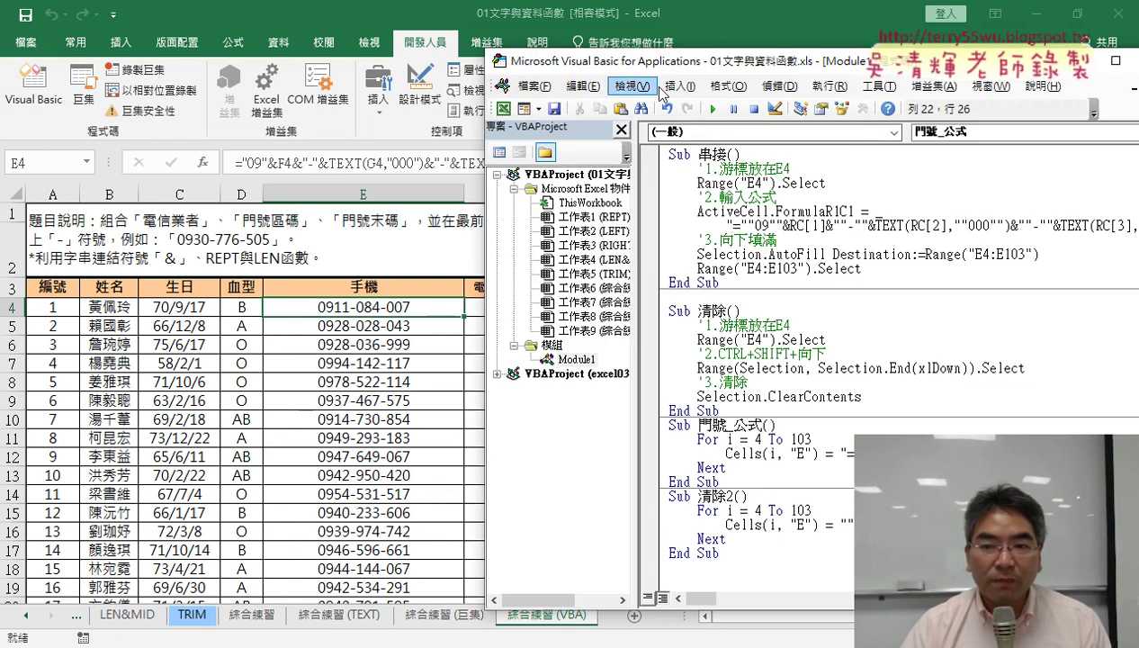
drag(651, 64, 615, 45)
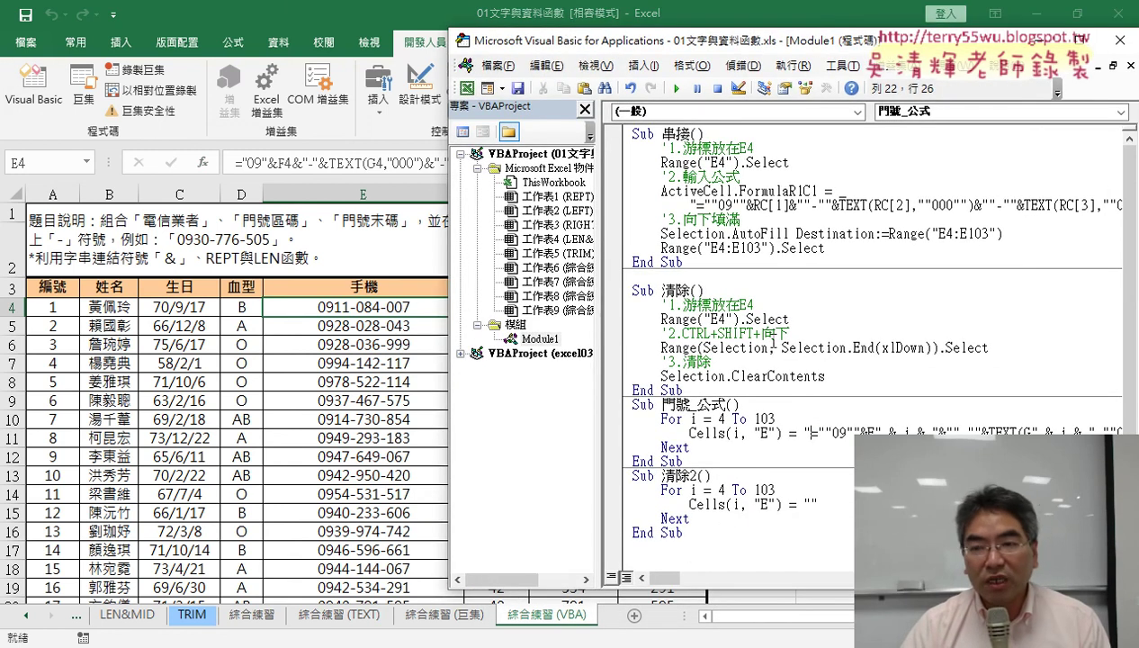
click(691, 555)
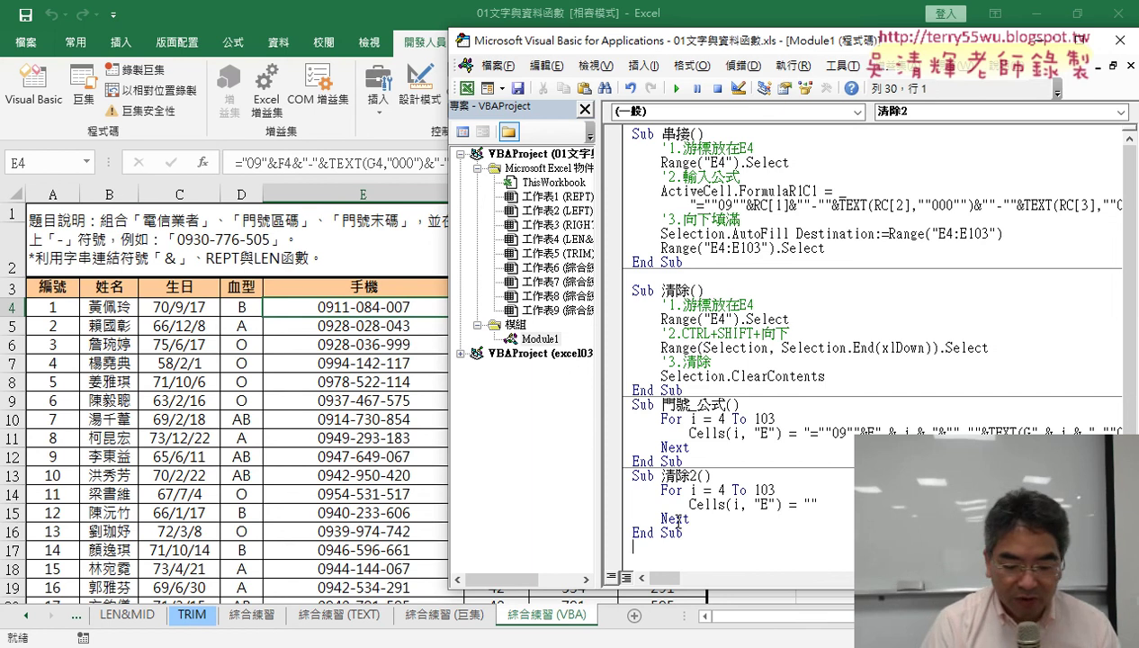
drag(689, 405, 632, 406)
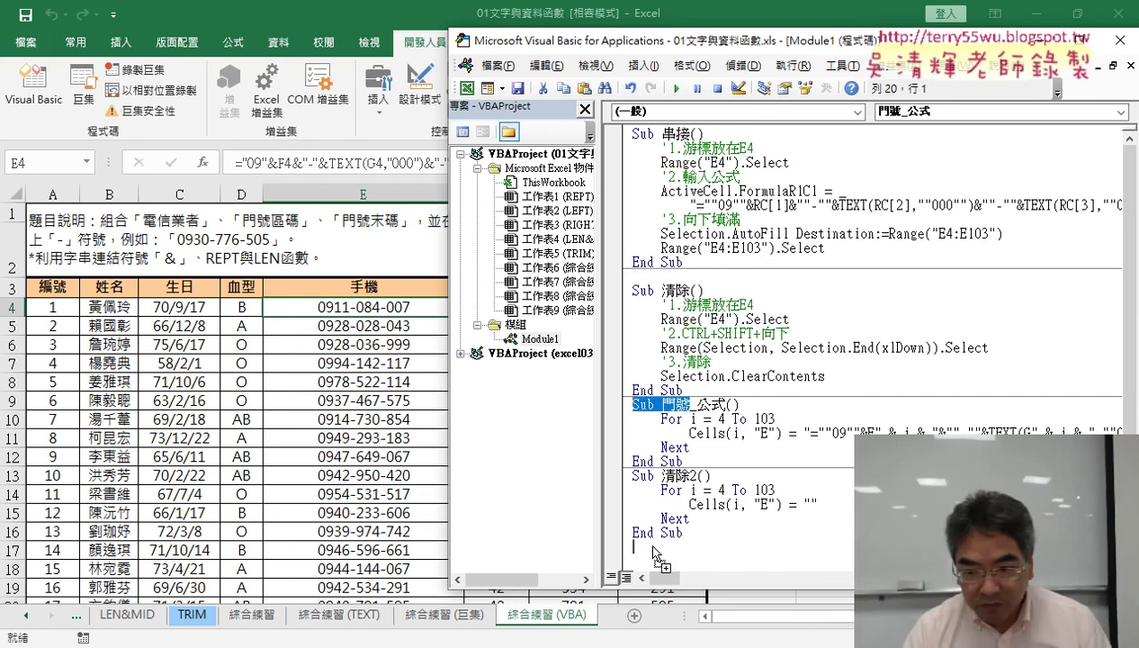
drag(653, 555, 654, 555)
text(Sub 門號())
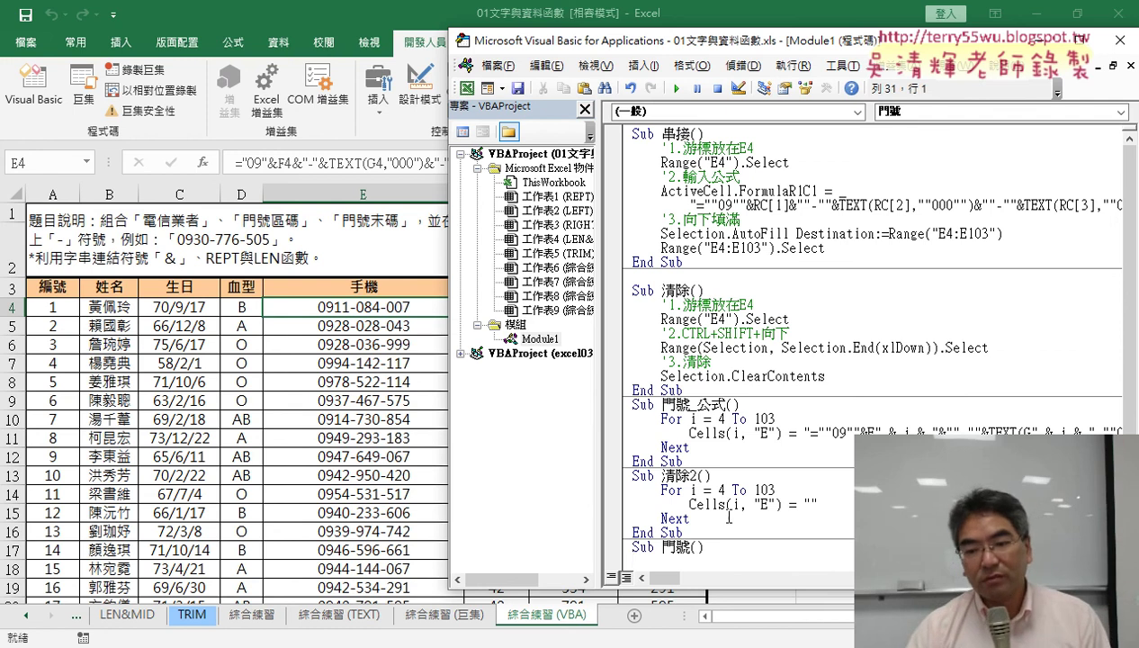
key(Return)
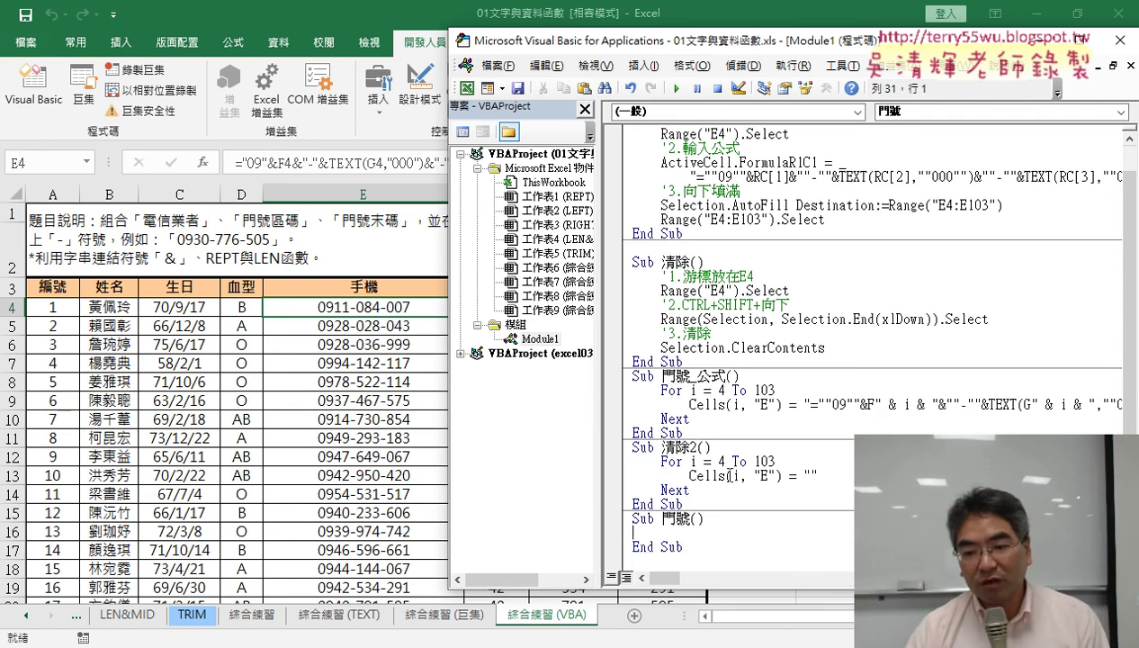
Mark the new 門號 procedure name and shift the editor window to the left.
drag(688, 519, 662, 519)
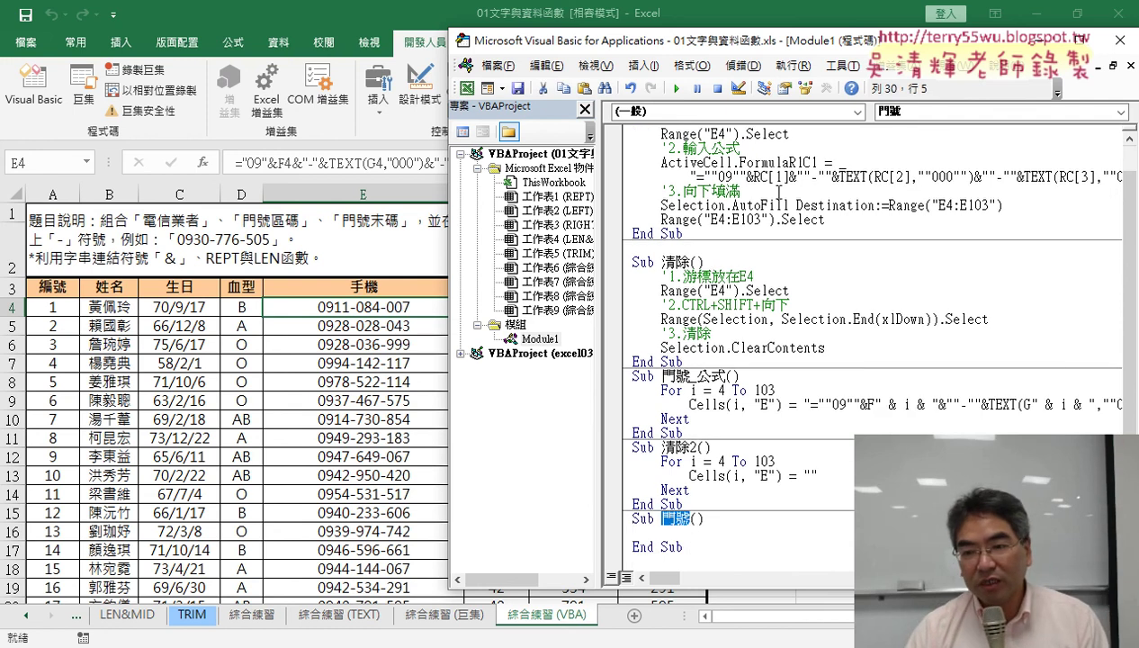
drag(773, 40, 414, 62)
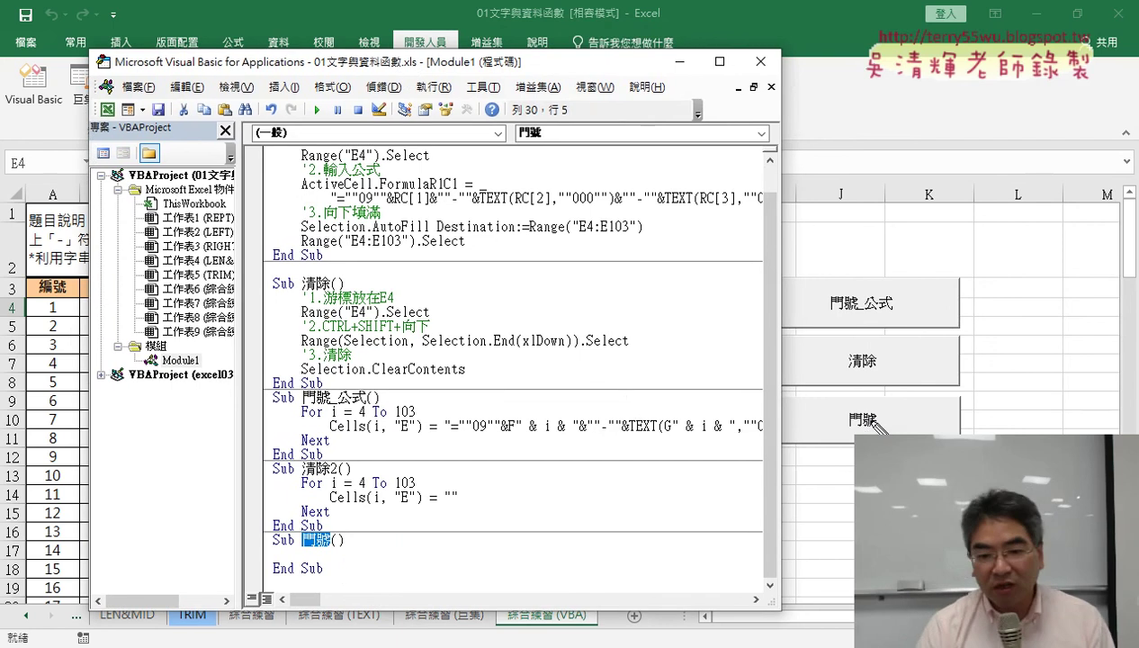
drag(334, 526, 331, 583)
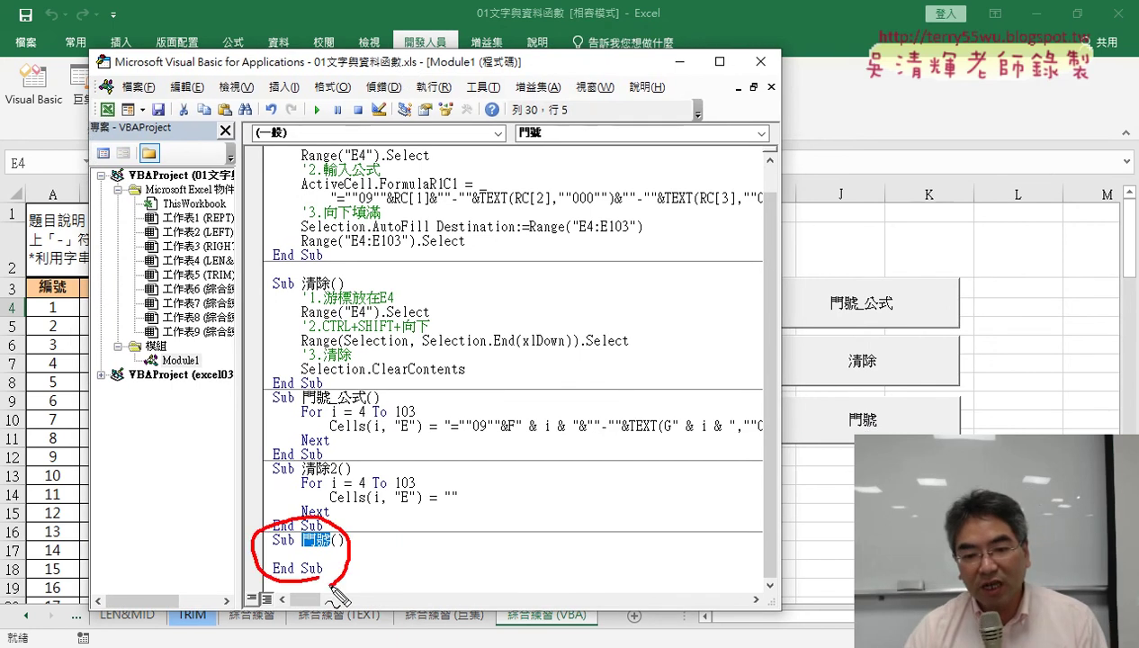
mouse_move(853, 441)
mouse_down()
mouse_move(803, 431)
mouse_move(340, 538)
mouse_move(392, 546)
mouse_up()
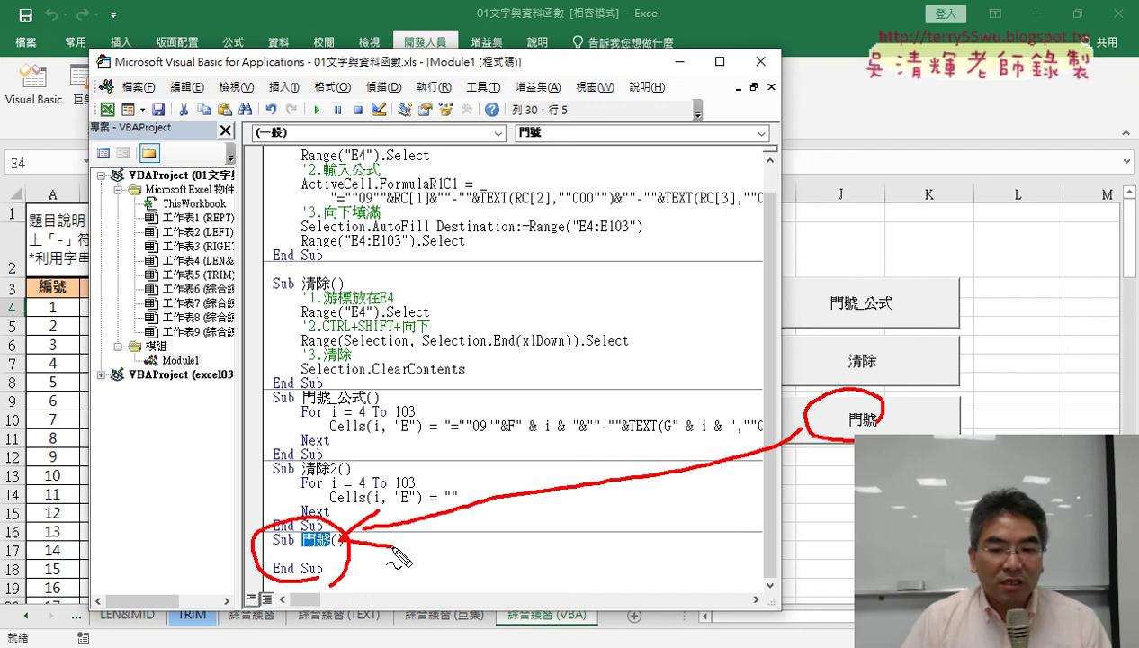
key(Escape)
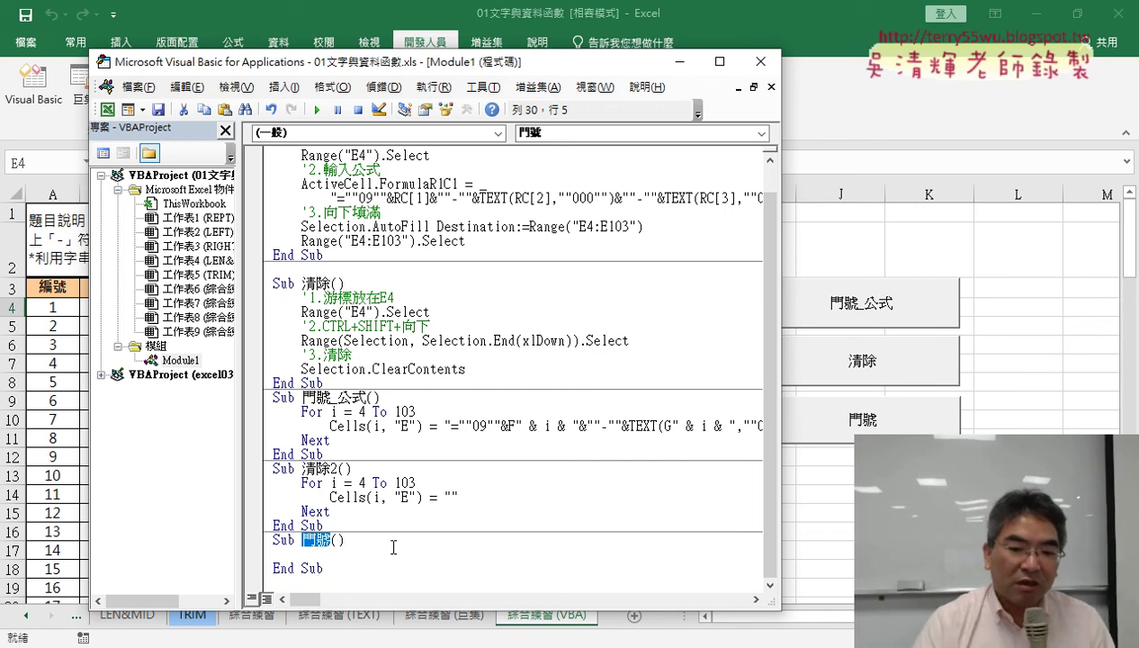
Copy the For i = 4 To 103 loop from 門號_公式 into Sub 門號.
click(424, 551)
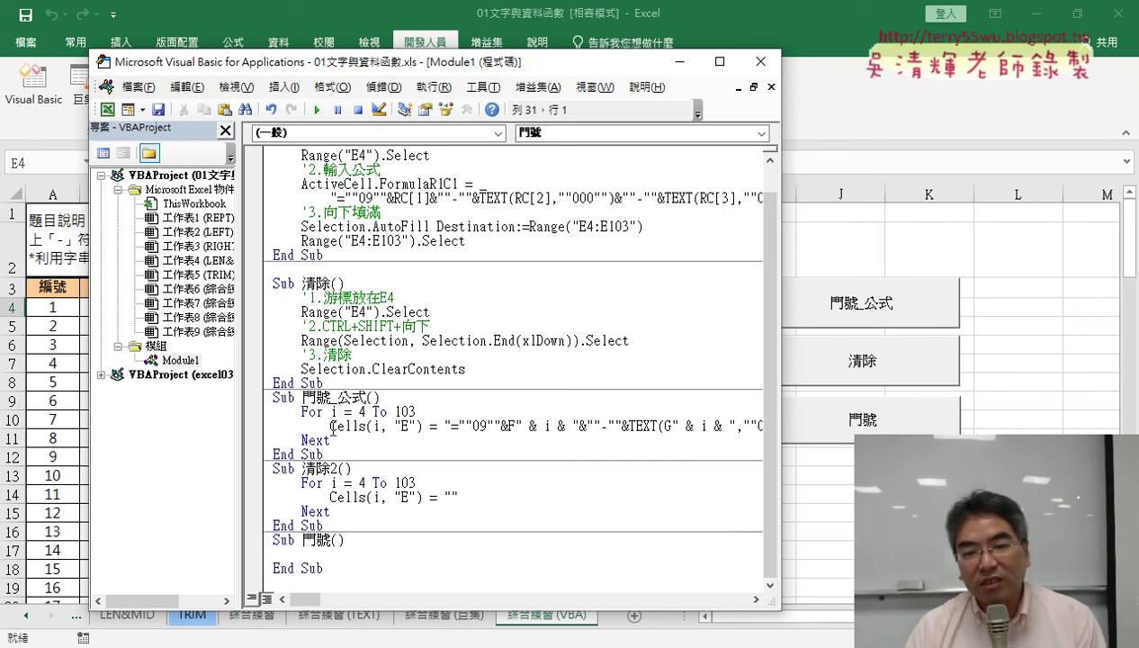
drag(330, 426, 420, 433)
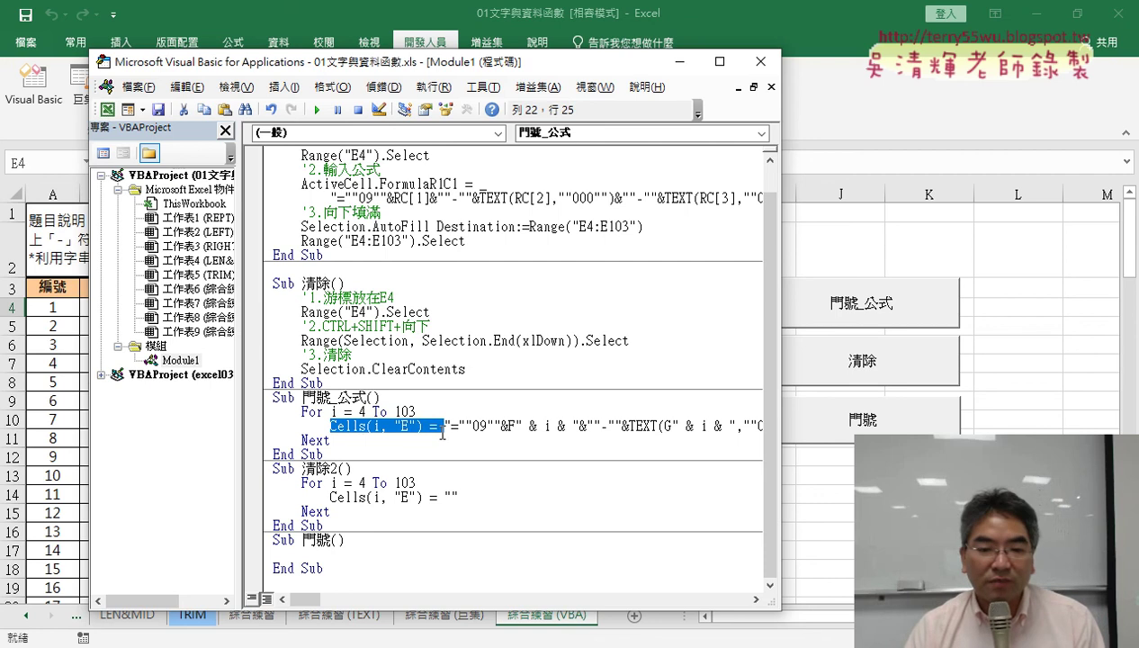
drag(330, 440, 264, 414)
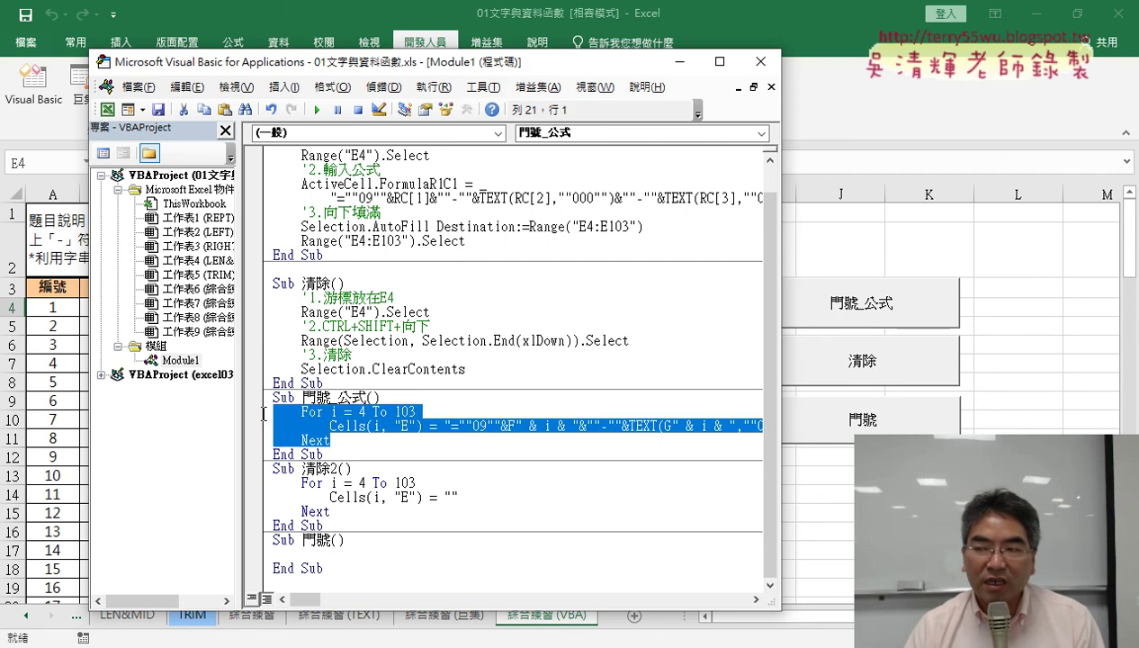
click(275, 554)
key(ctrl+v)
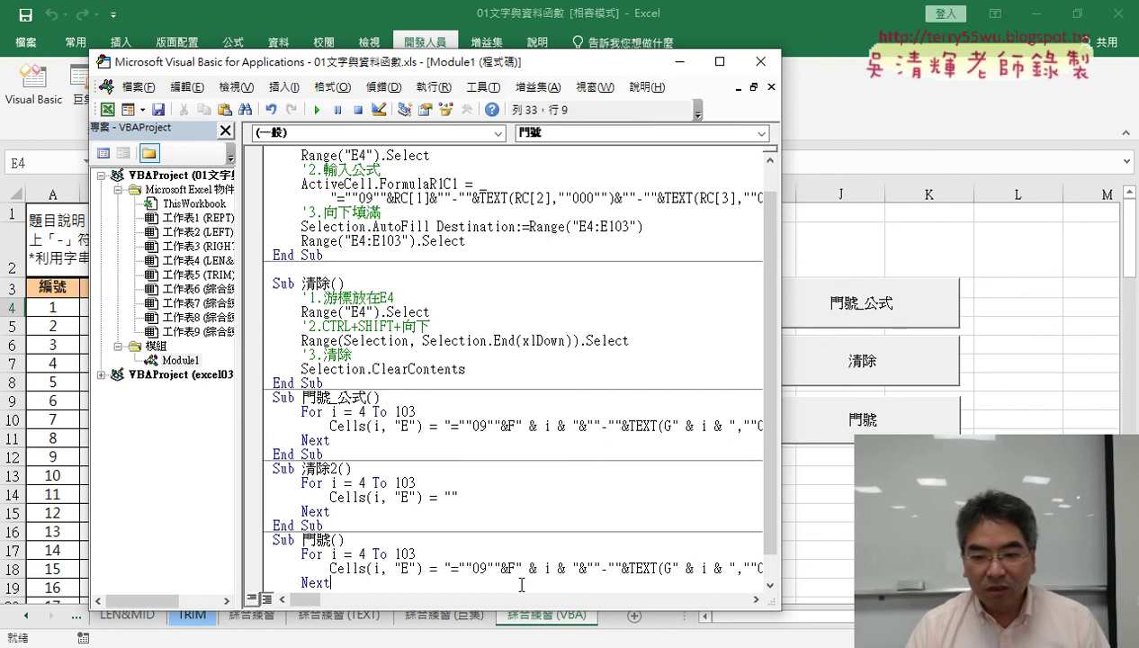
Delete the old formula after the equals sign in the pasted Cells(i, "E") line.
scroll(611, 538, down, 1)
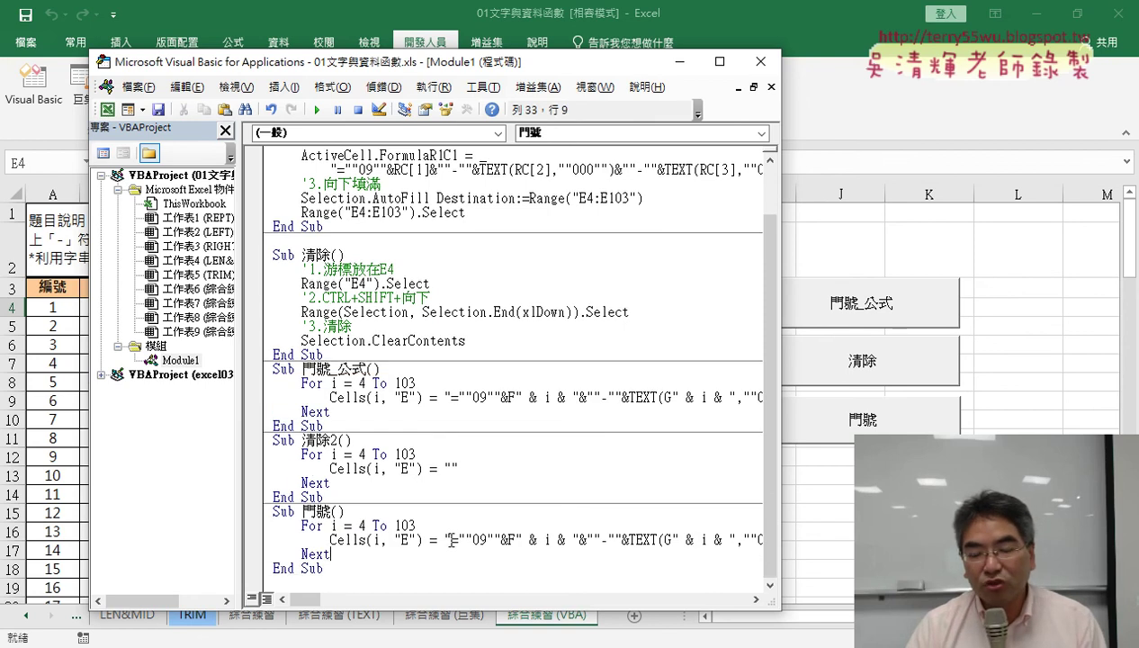
drag(444, 539, 851, 519)
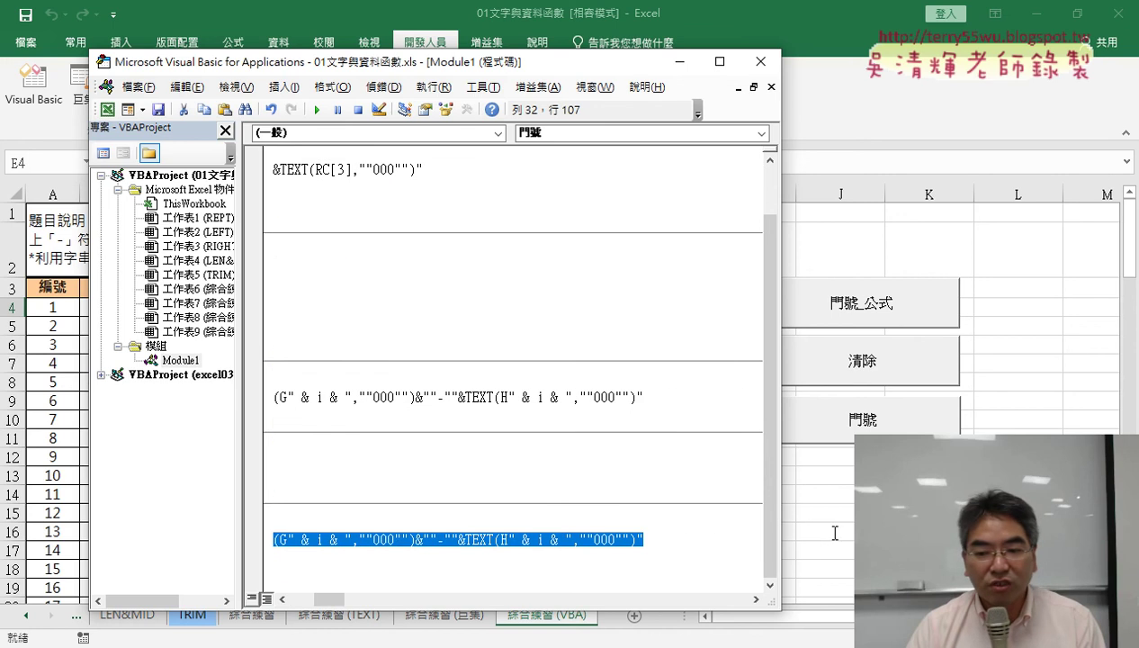
key(Delete)
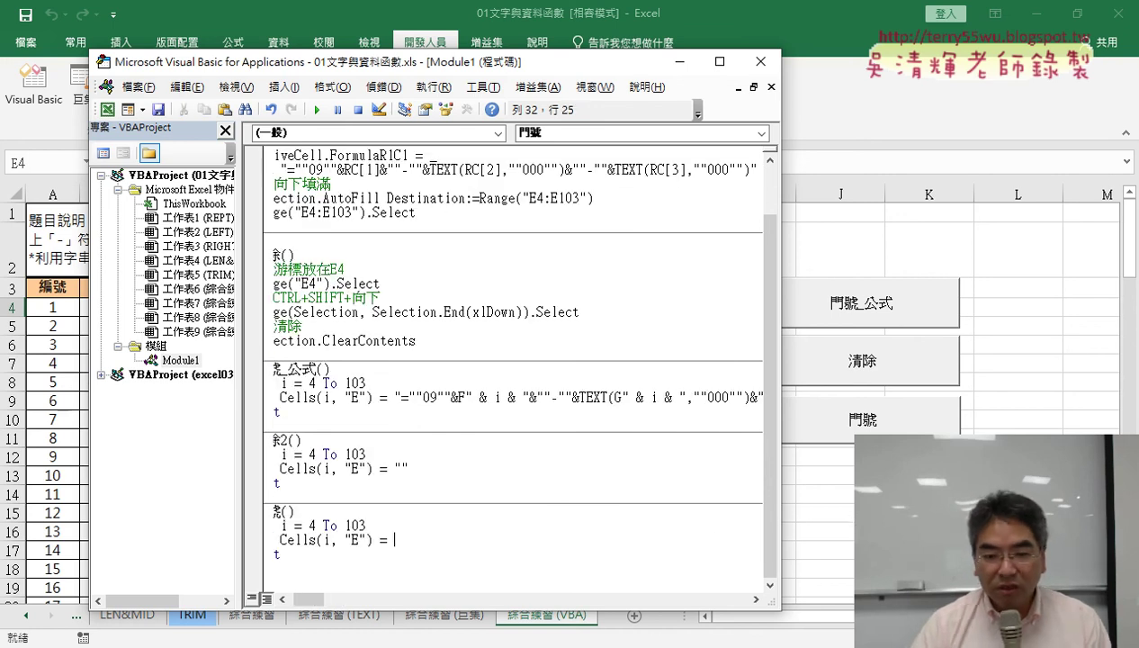
drag(490, 68, 871, 66)
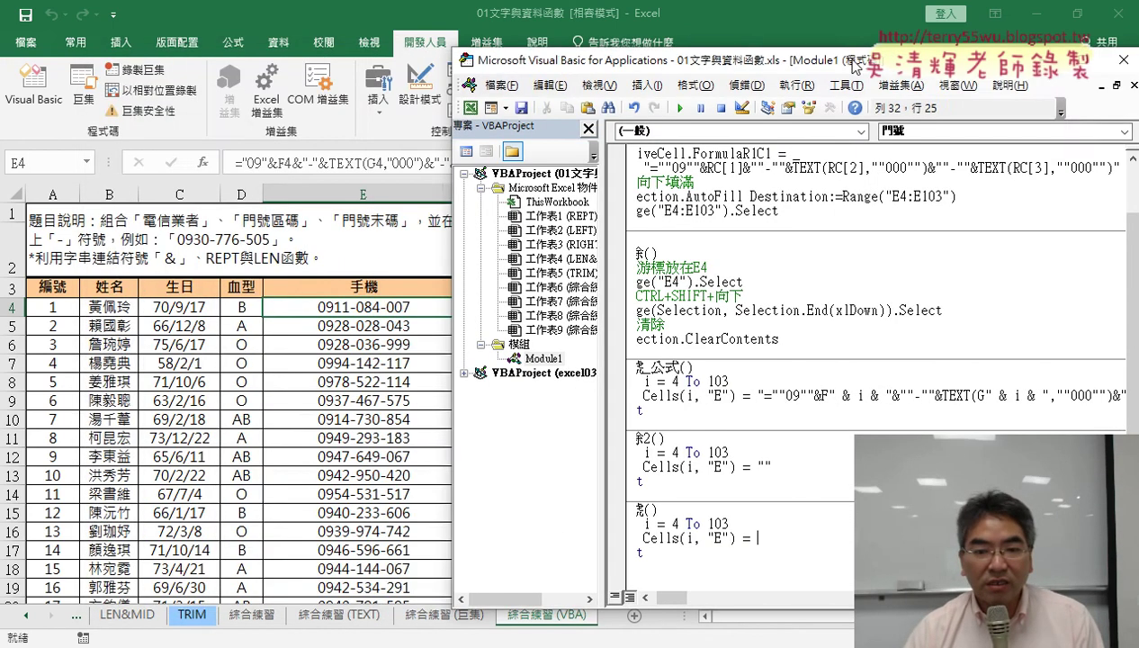
Start the assignment with "09" & and rearrange the editor to reveal columns F and G.
drag(697, 601, 670, 598)
text(")
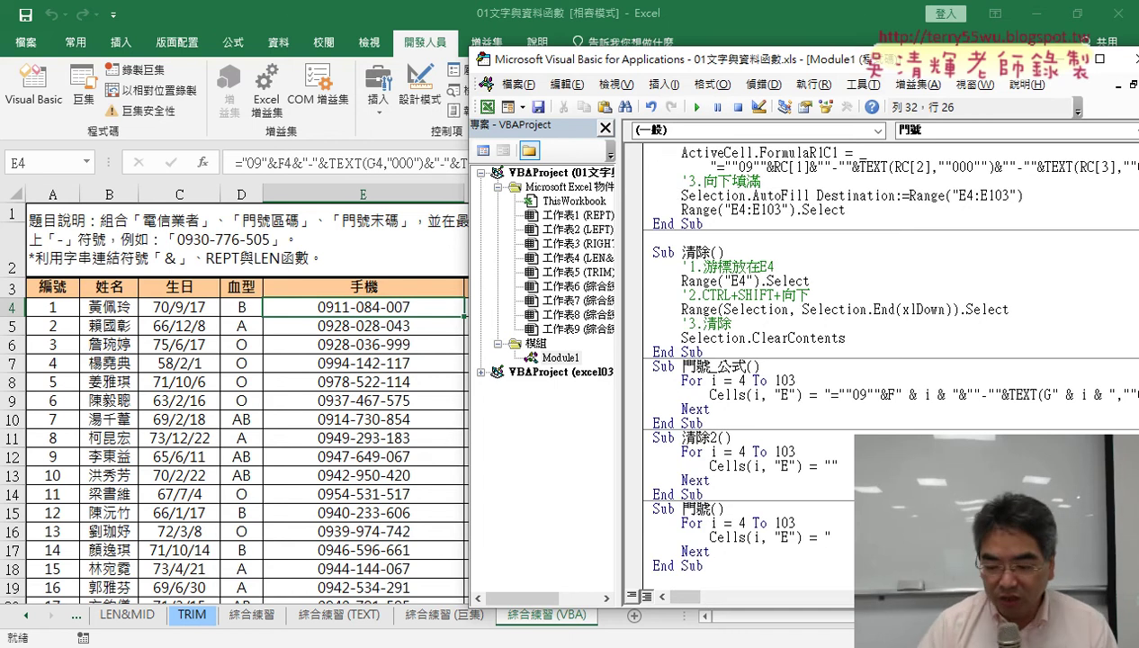
text(09")
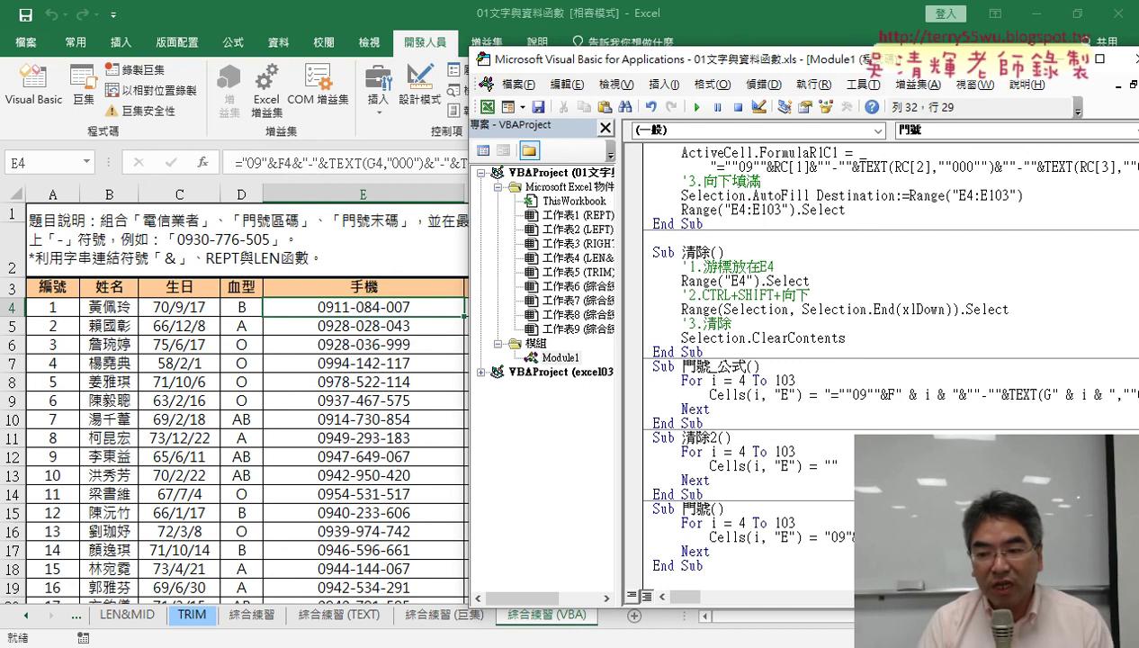
text(&)
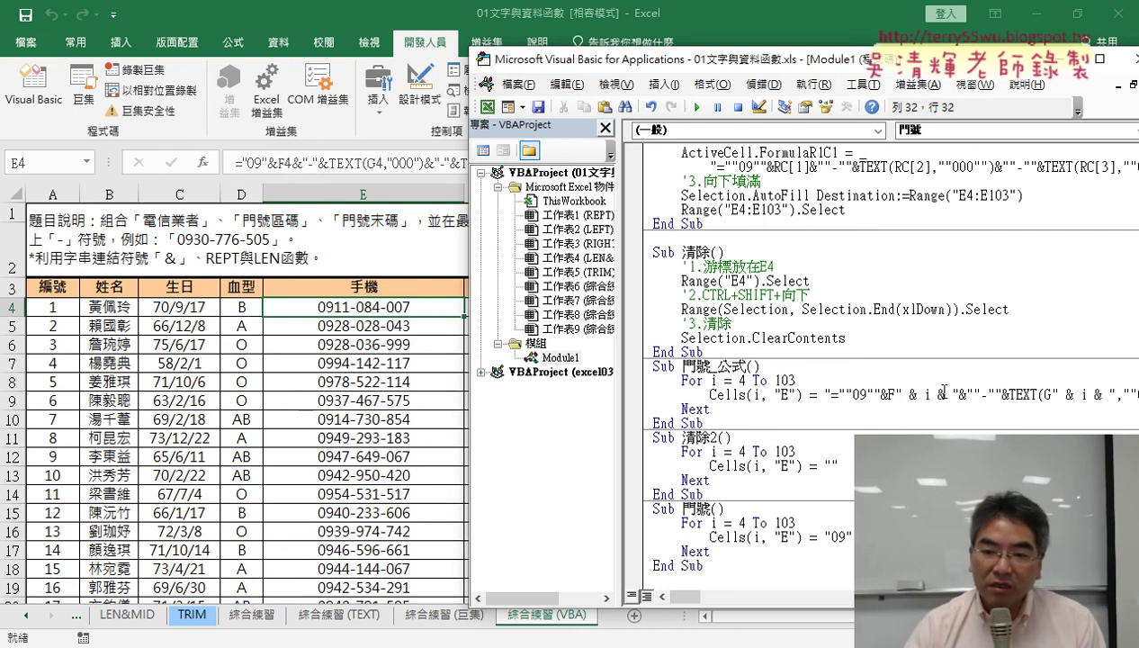
drag(617, 342, 528, 342)
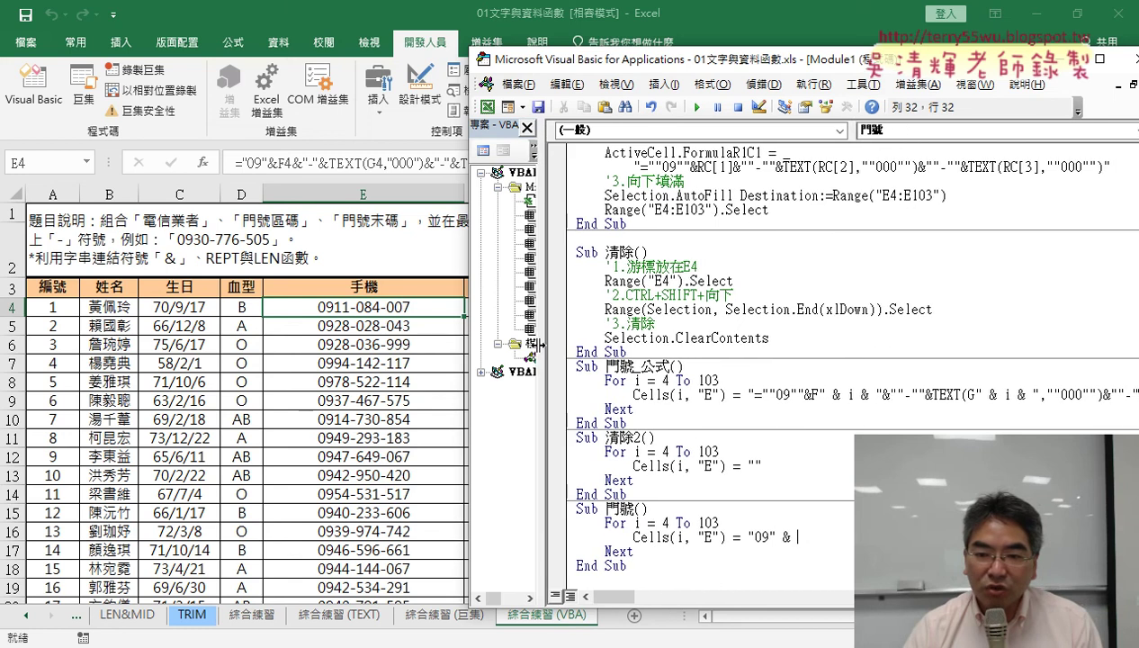
drag(580, 64, 699, 72)
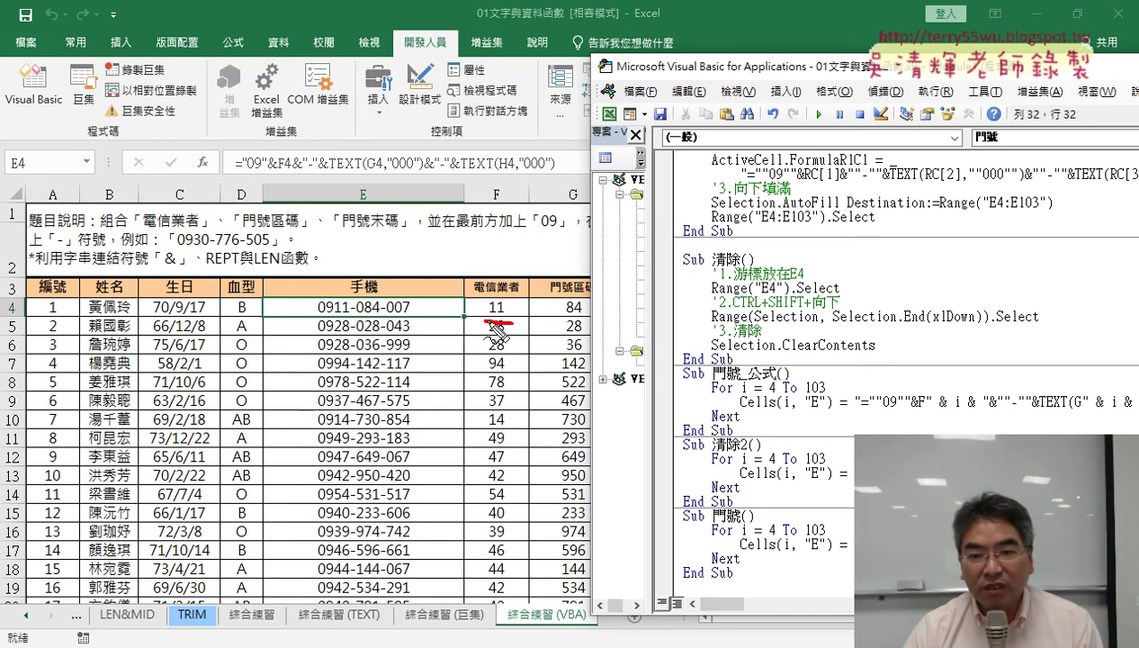
Annotate carrier code 11 in F4 and explain the Cells(i, "E") reference and loop counter i.
drag(520, 300, 513, 296)
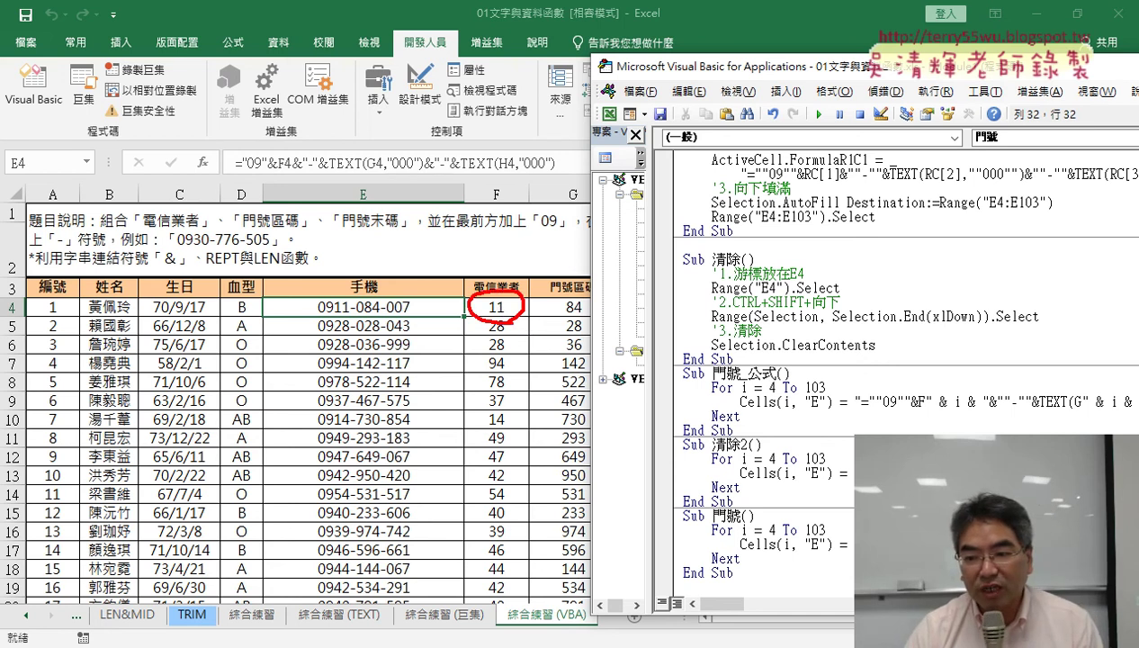
drag(841, 555, 739, 545)
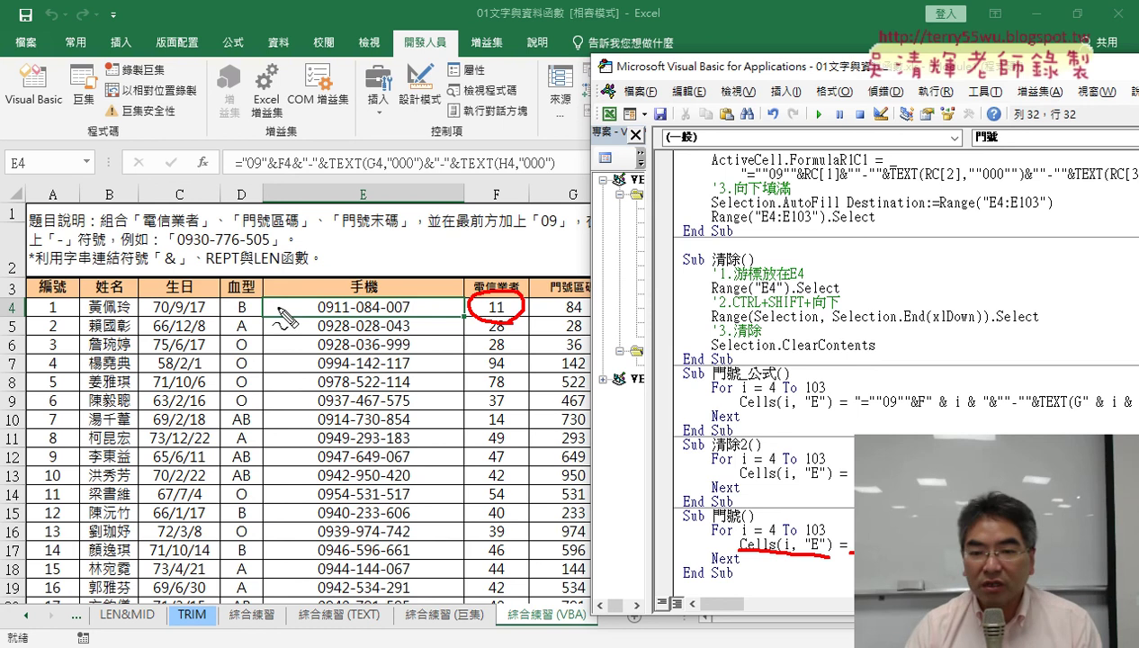
drag(738, 537, 753, 536)
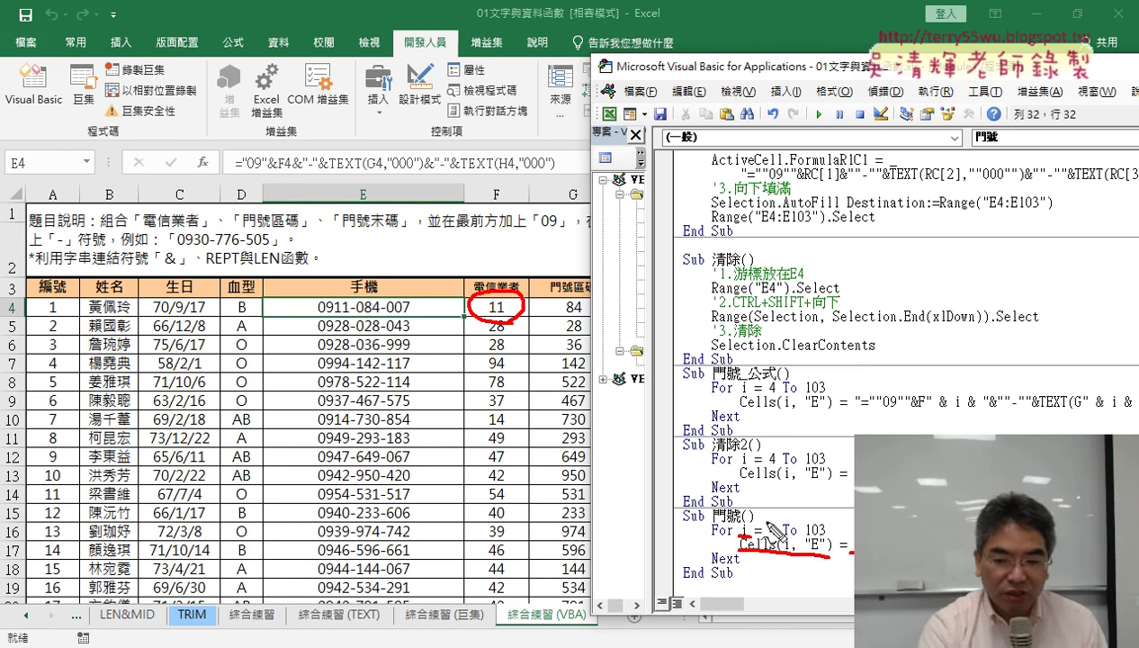
key(Escape)
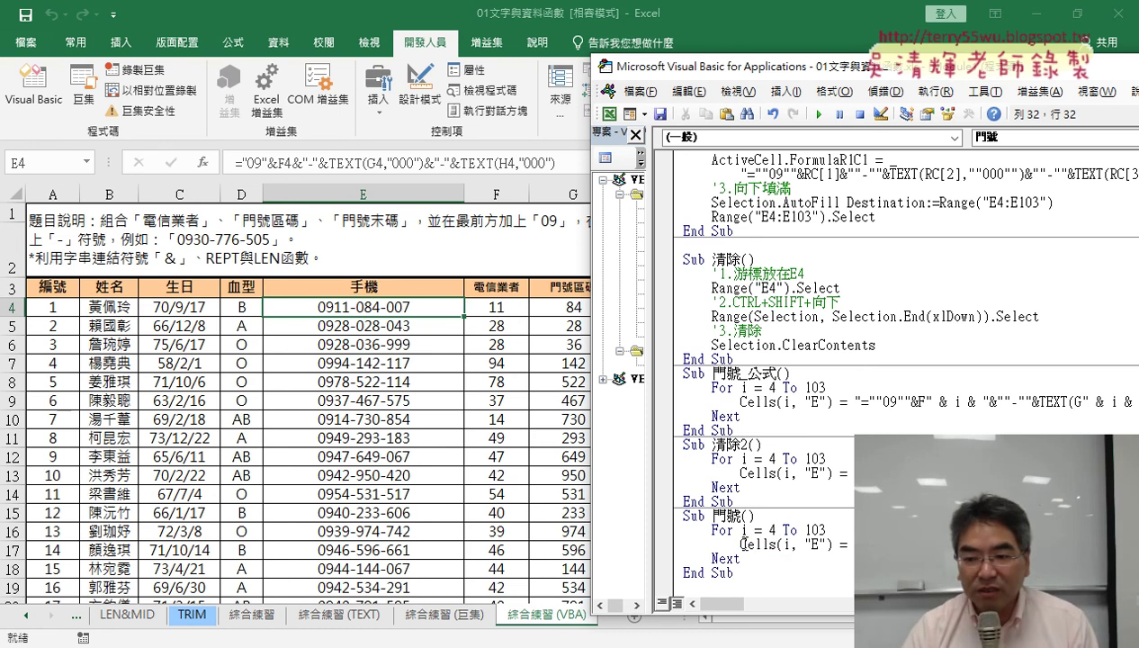
drag(741, 543, 833, 544)
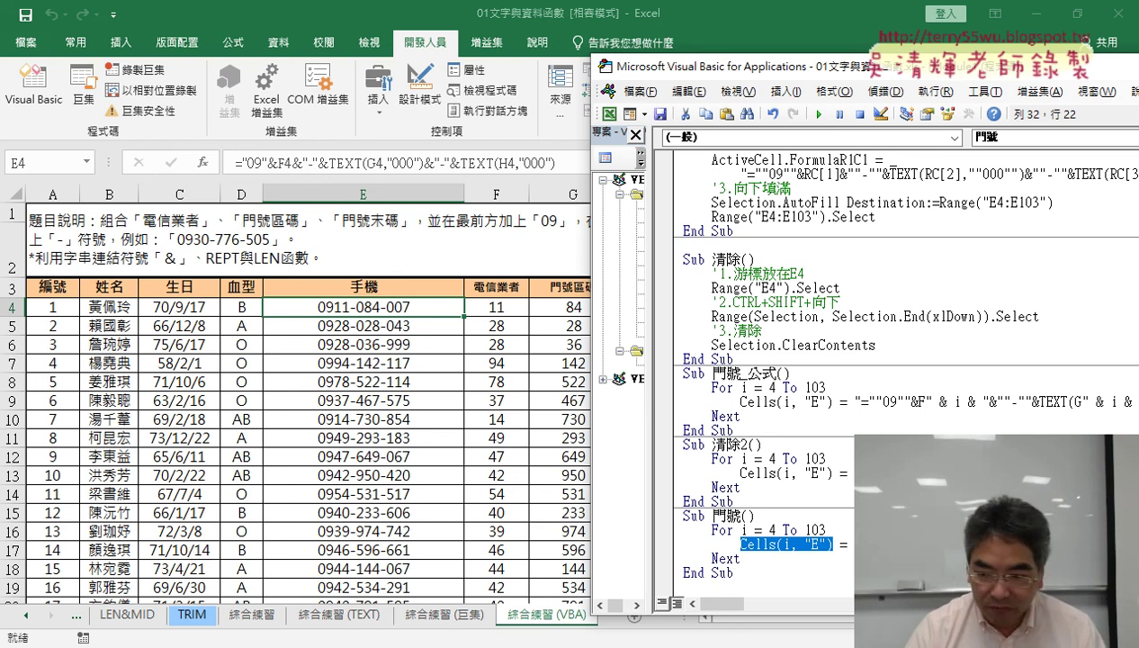
key(End)
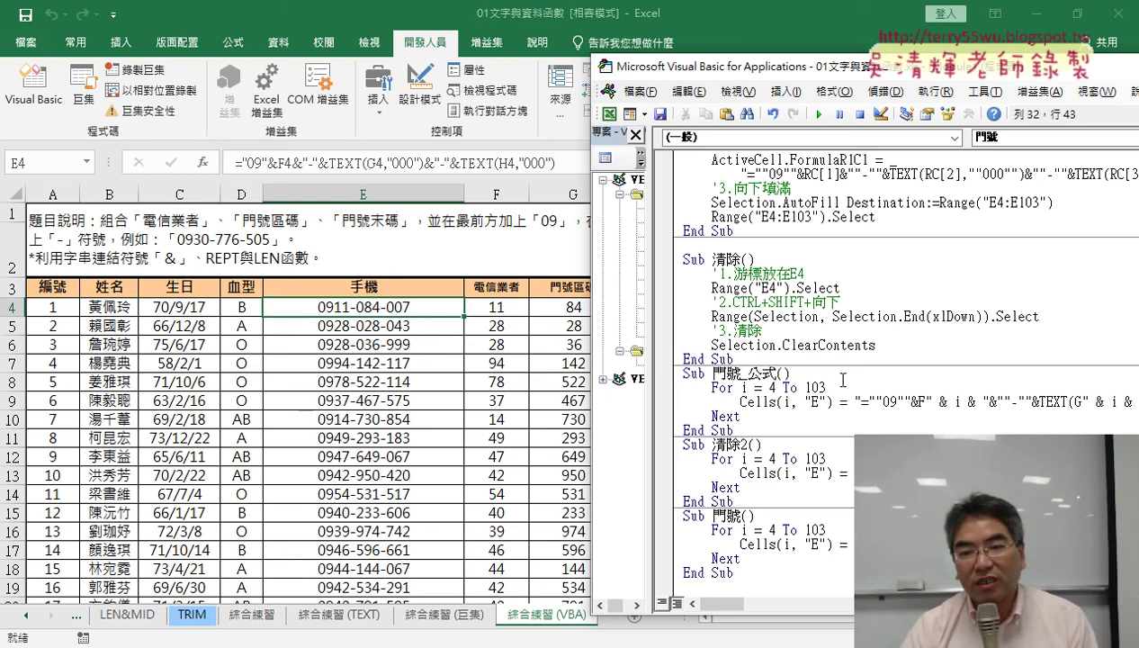
Complete the line as "09" & Cells(i, "F") & "-" and run 門號 to get values like 0911-.
click(792, 546)
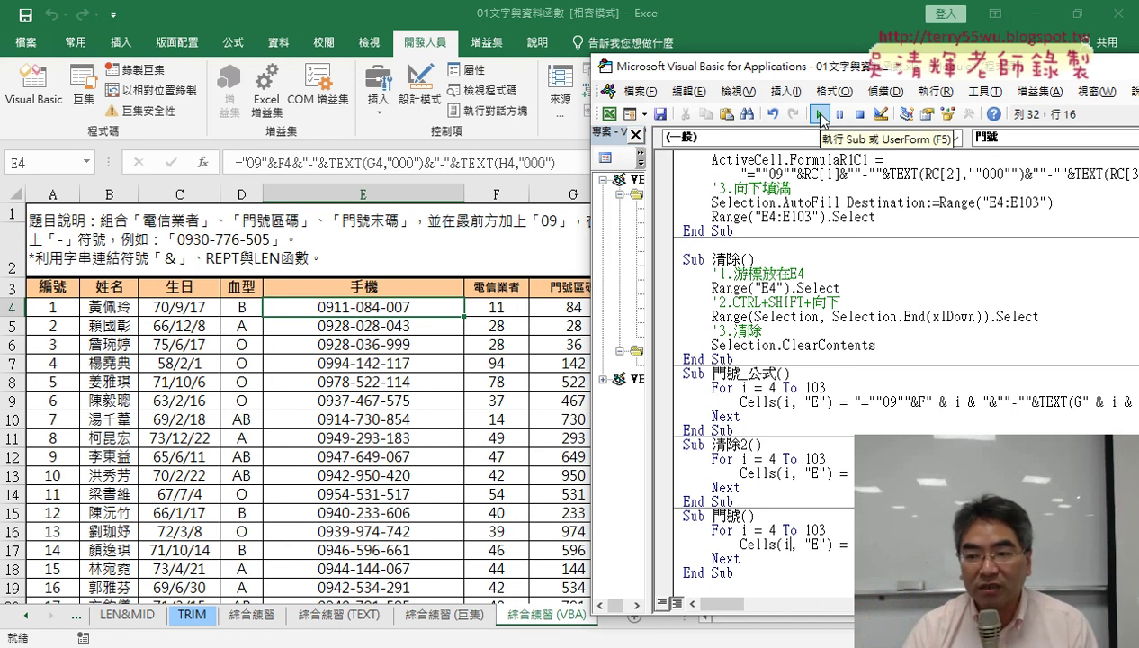
click(819, 115)
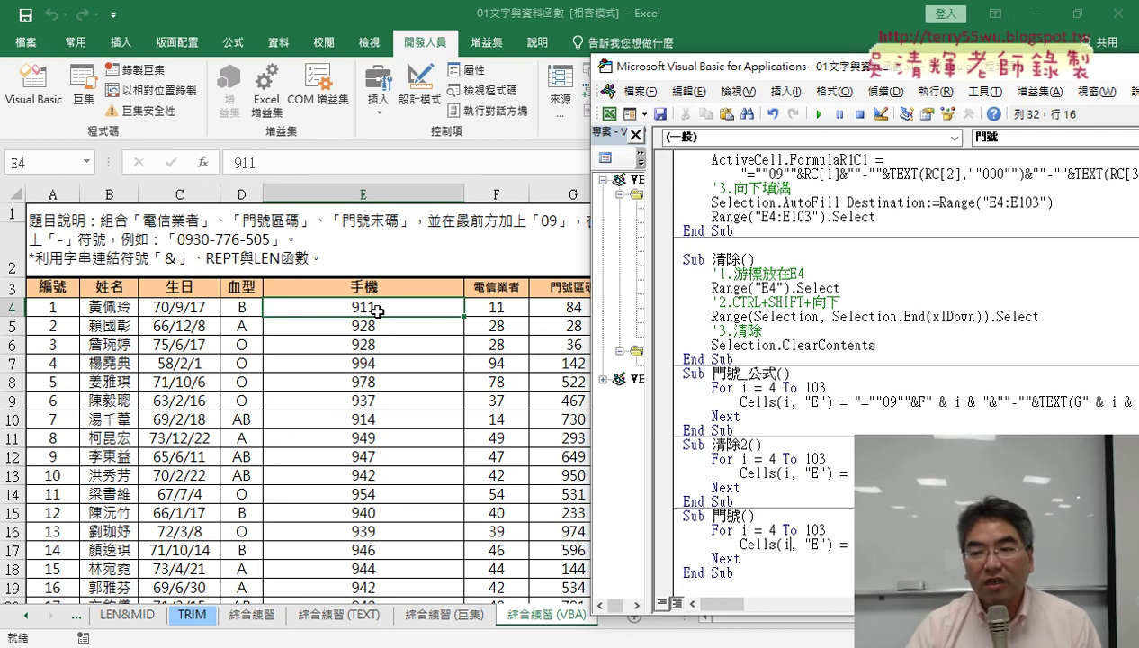
key(End)
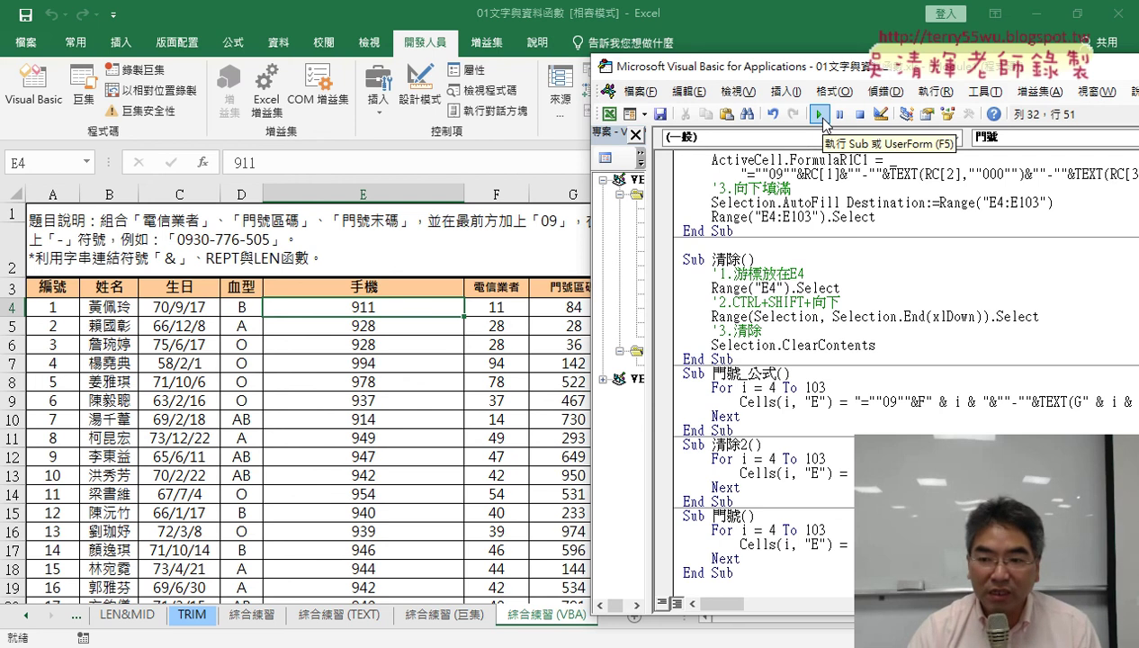
click(819, 114)
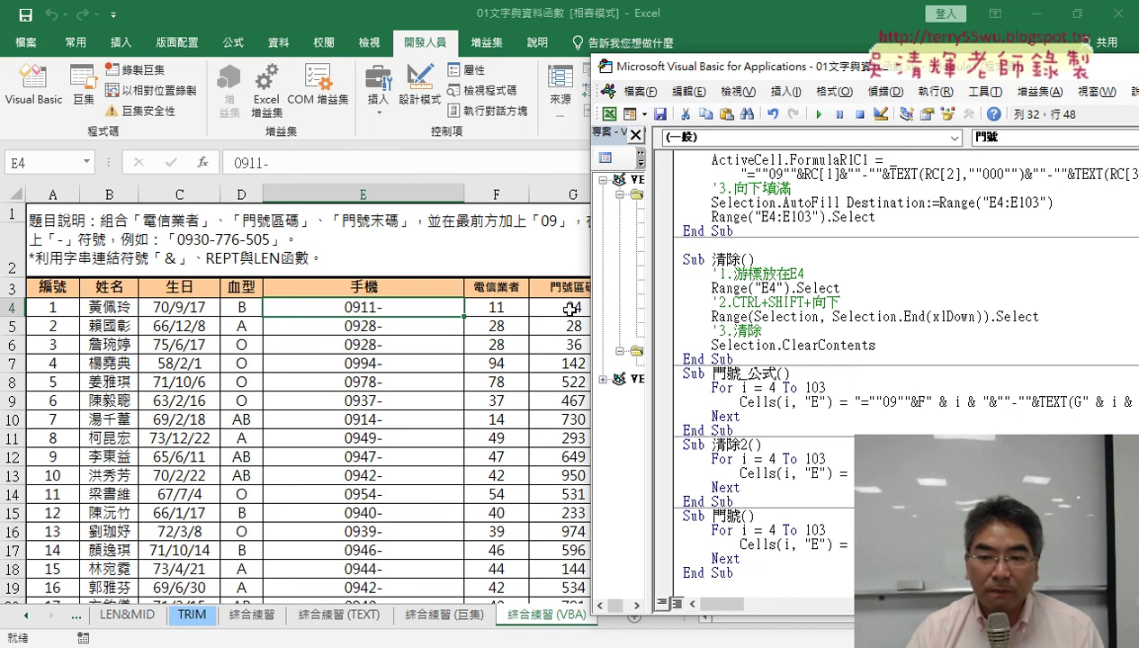
Append & Cells(i, "G") to the assignment and rerun 門號, producing values like 0911-84.
drag(701, 71, 538, 67)
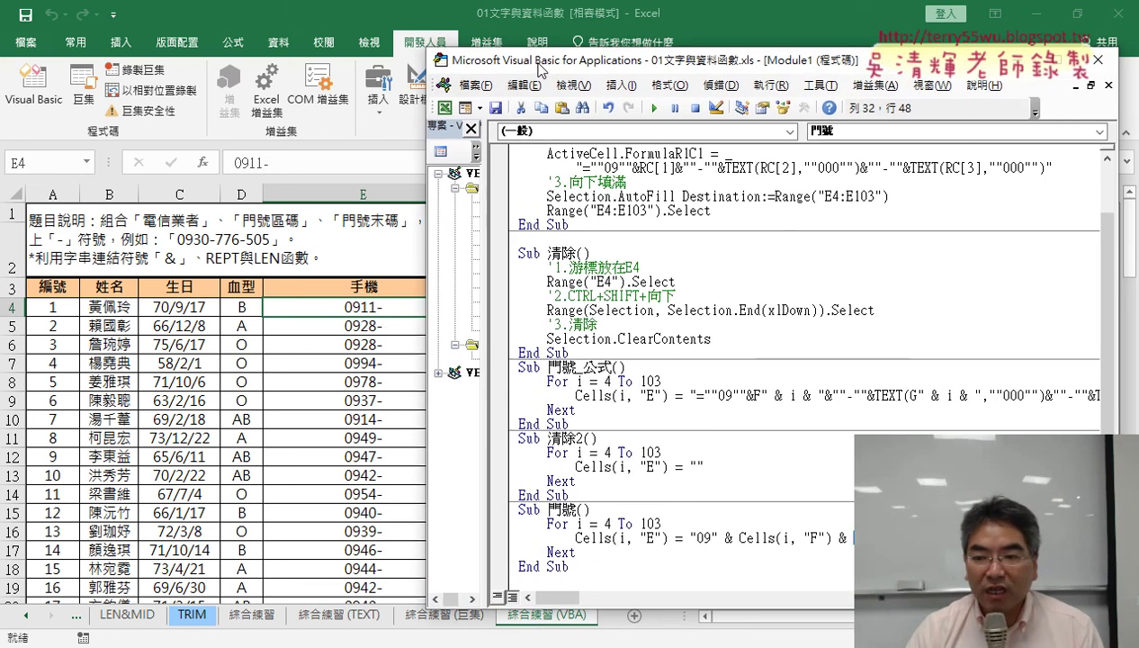
text("-" )
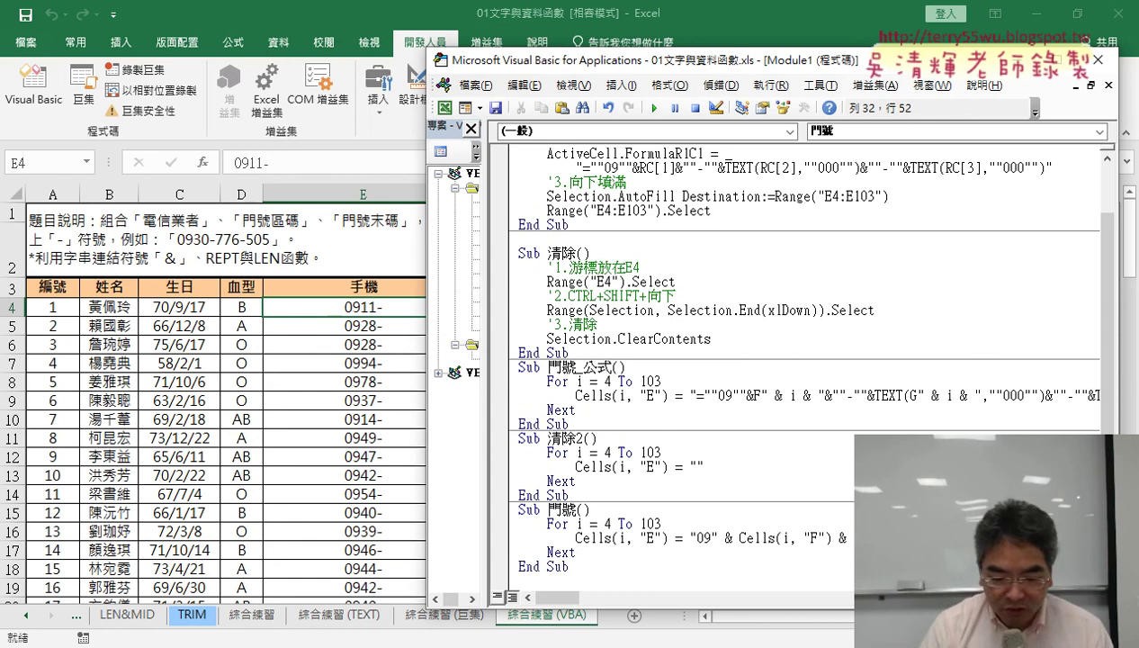
text(&)
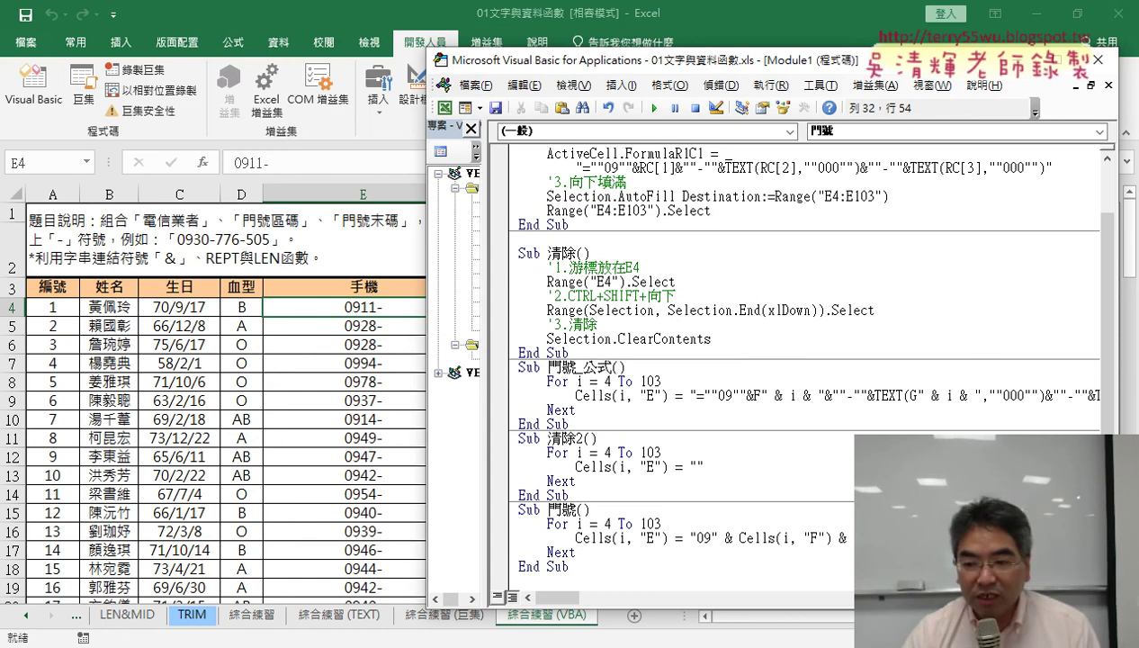
drag(724, 68, 720, 347)
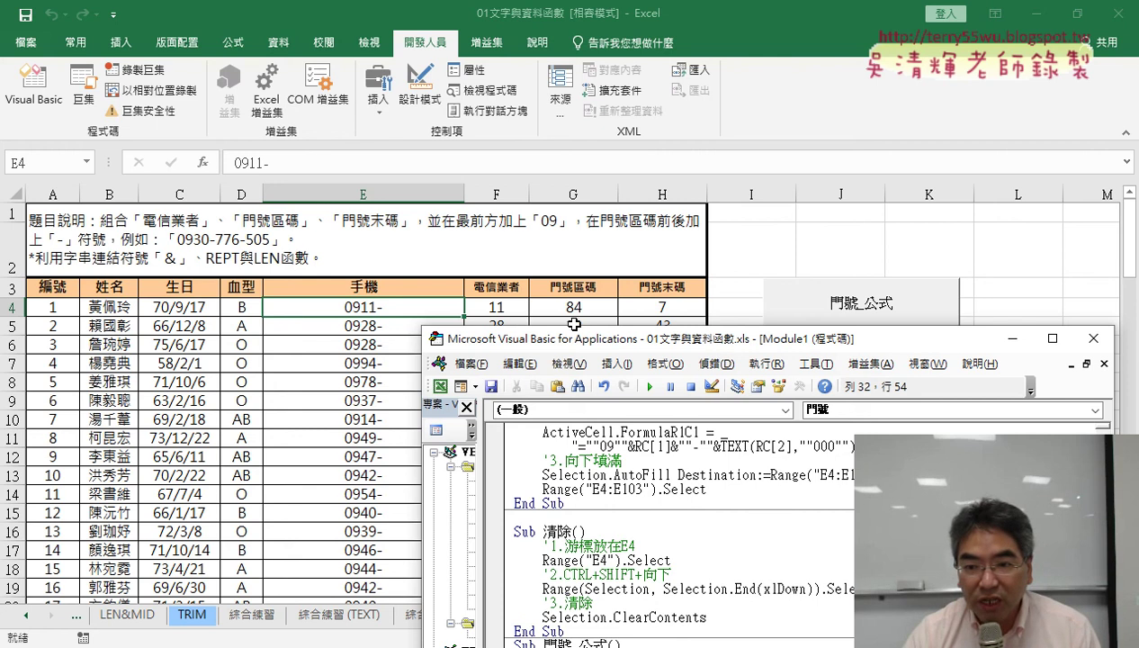
drag(609, 340, 610, 38)
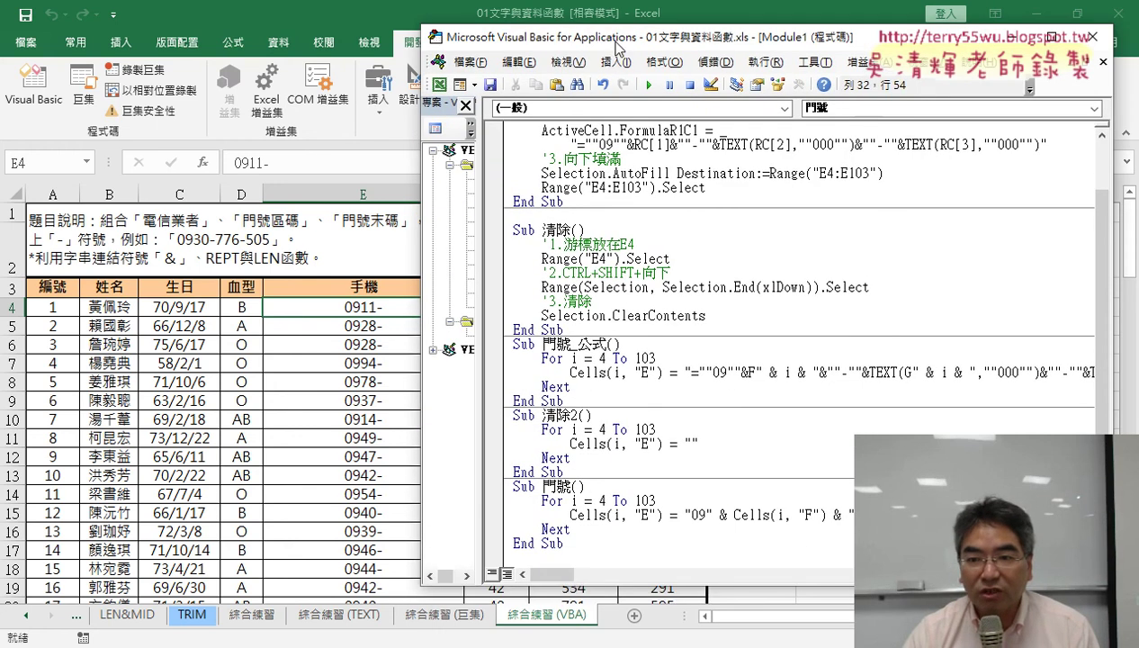
drag(734, 514, 822, 515)
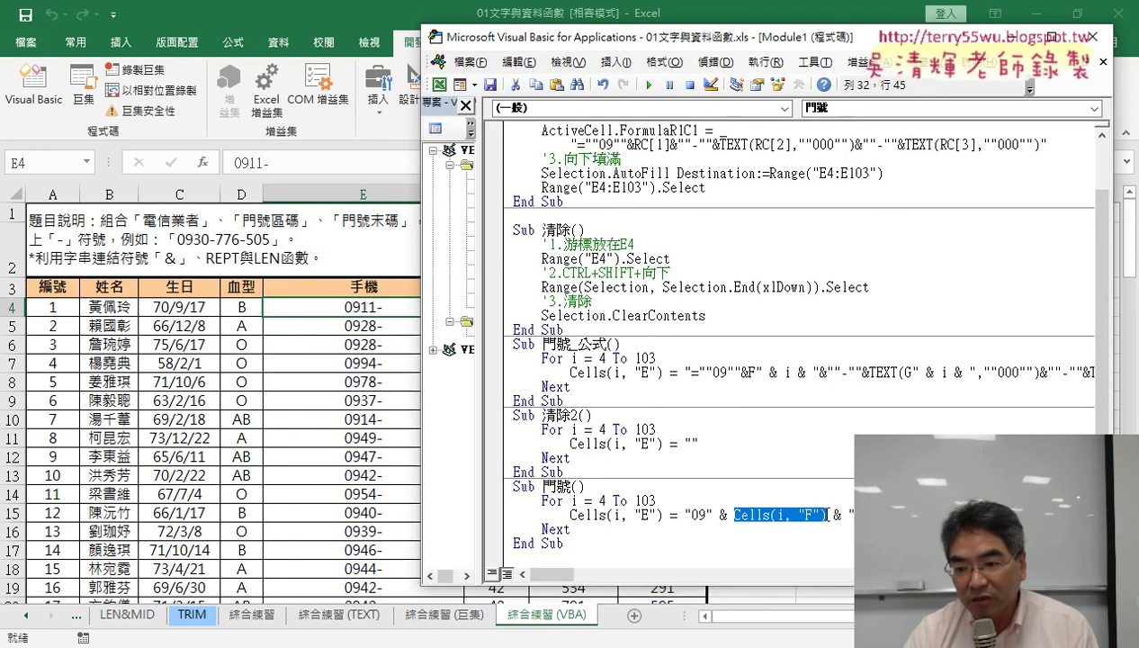
click(982, 514)
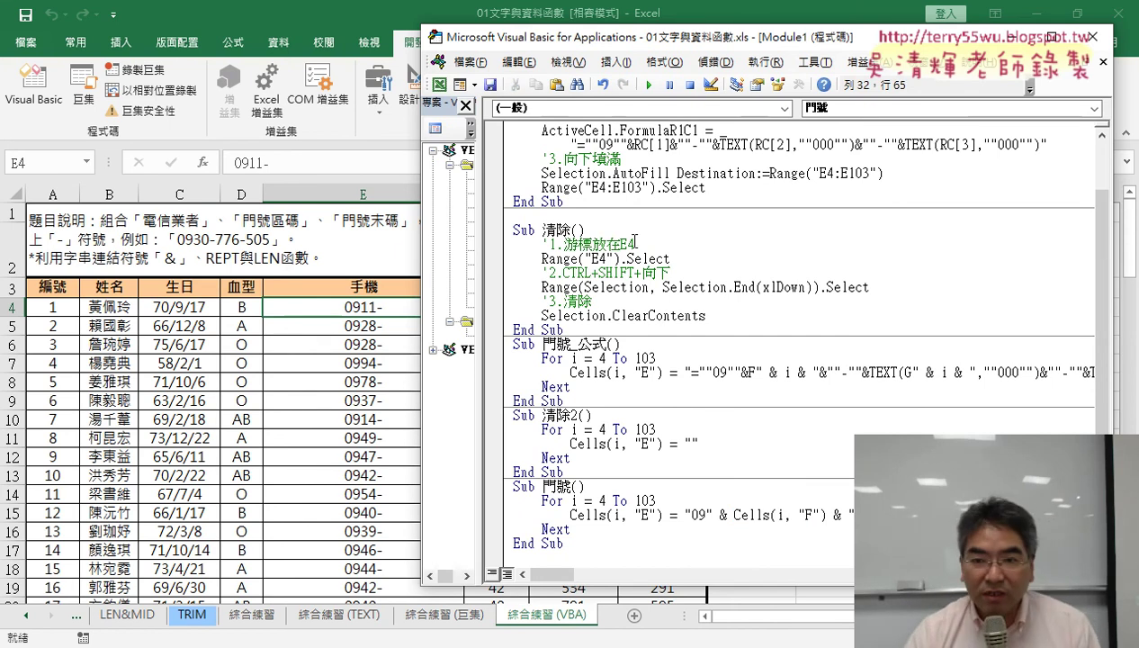
click(647, 84)
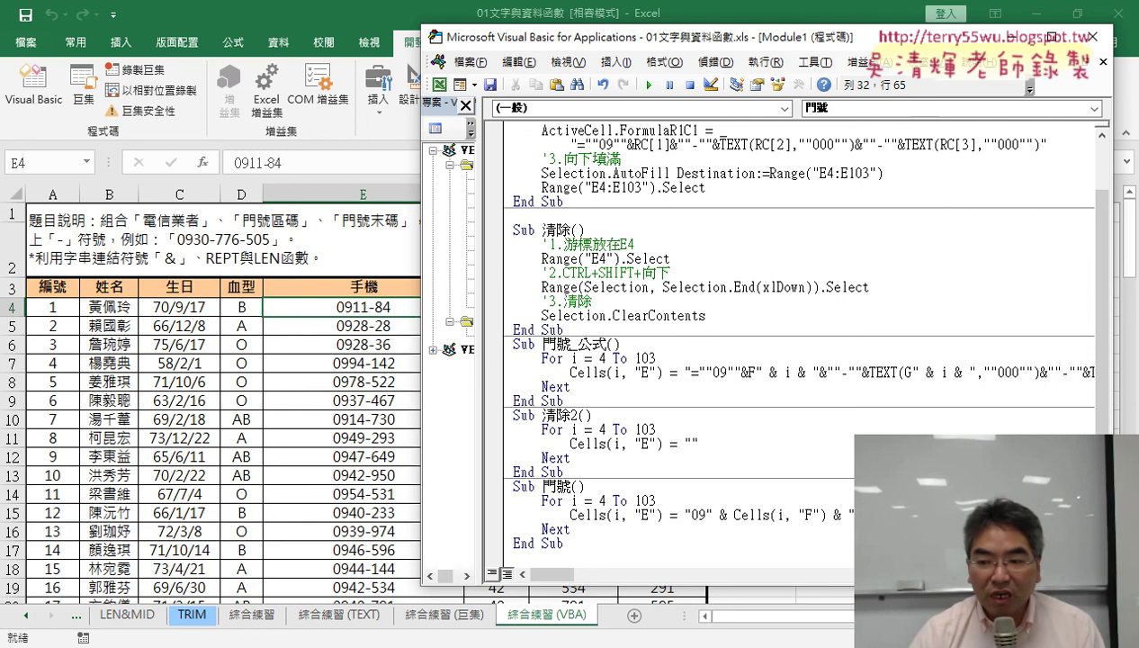
Begin wrapping Cells(i, "G") in vba.Format(..., "000") on the Cells(i, "E") line.
key(shift+Right)
key(shift+Right)
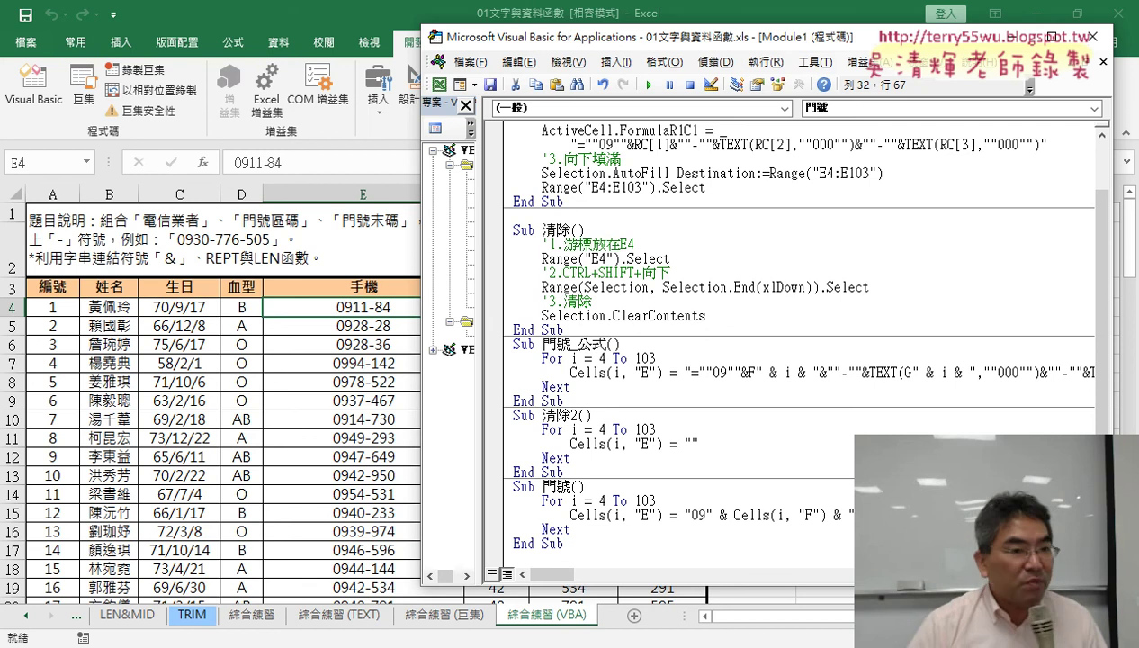
click(886, 515)
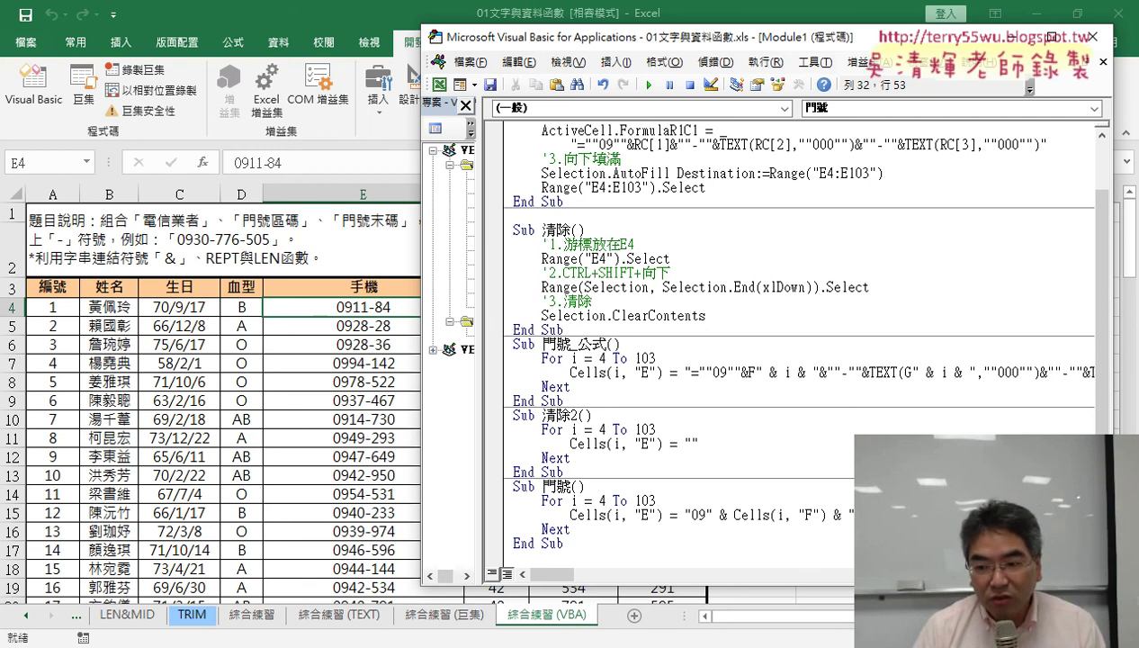
key(Right)
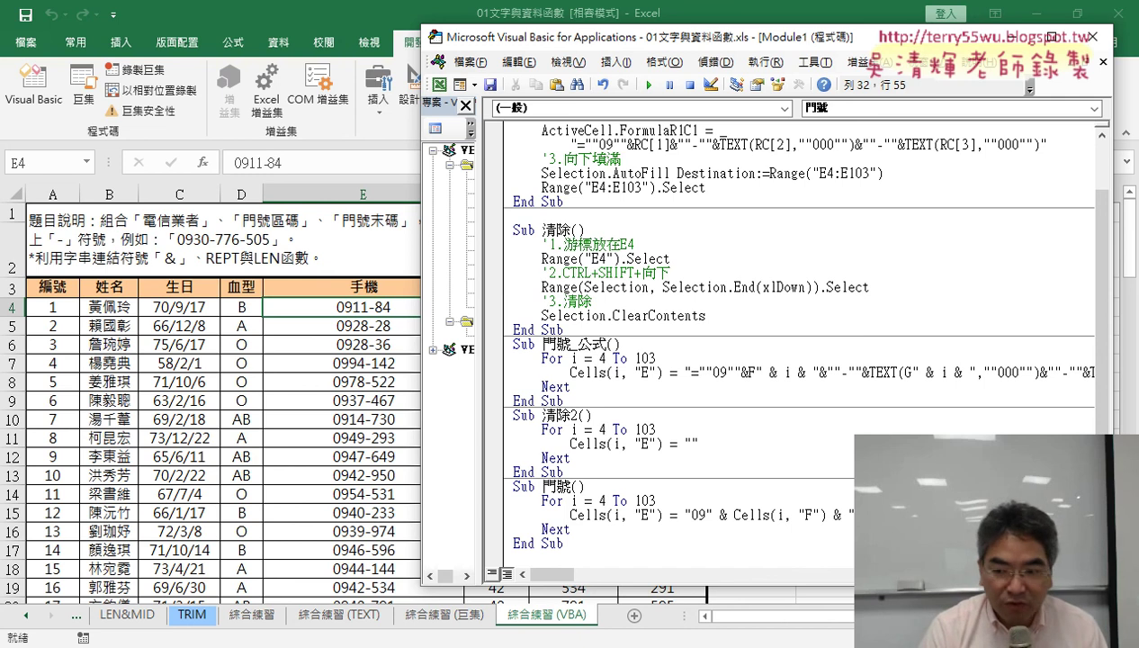
key(Right)
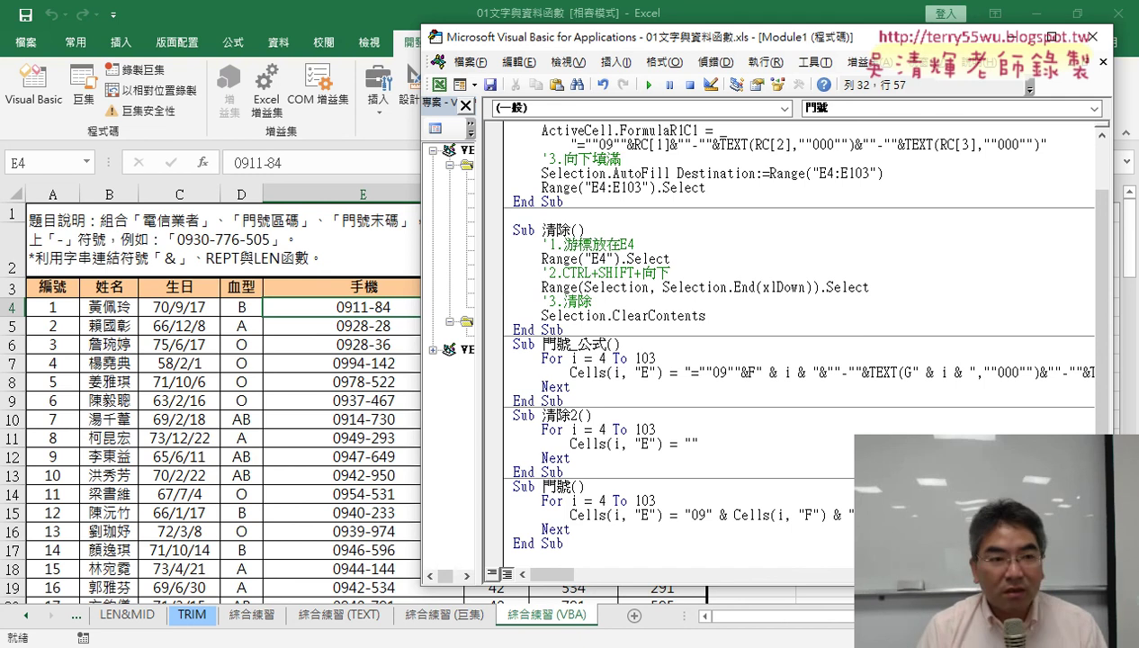
key(Right)
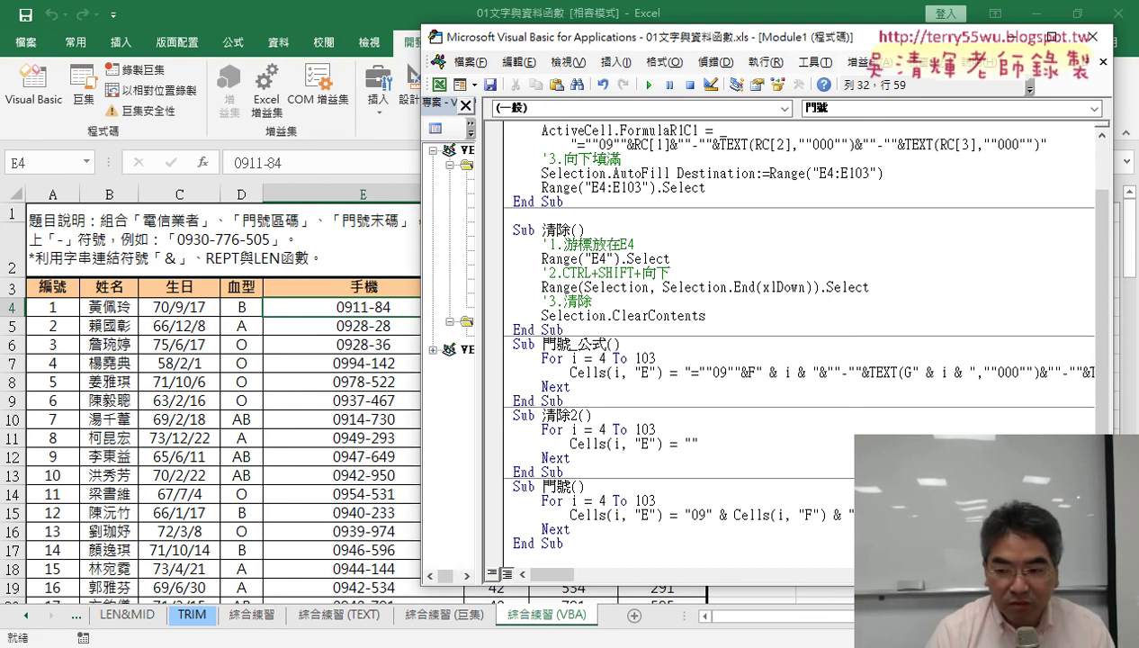
text((i)
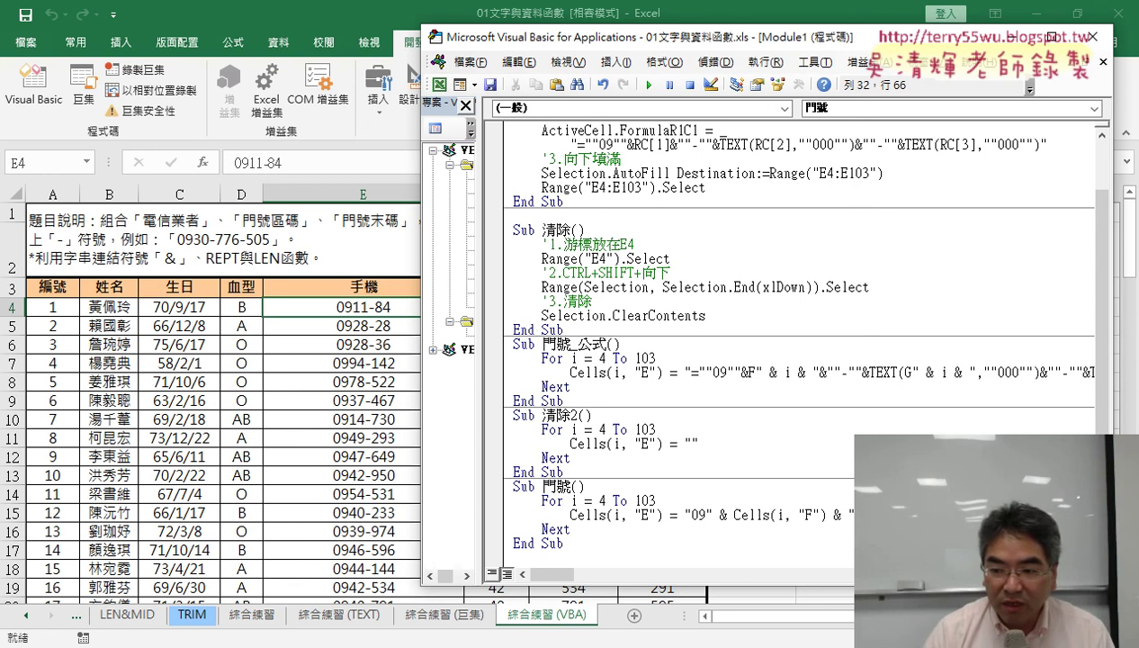
text(), ")
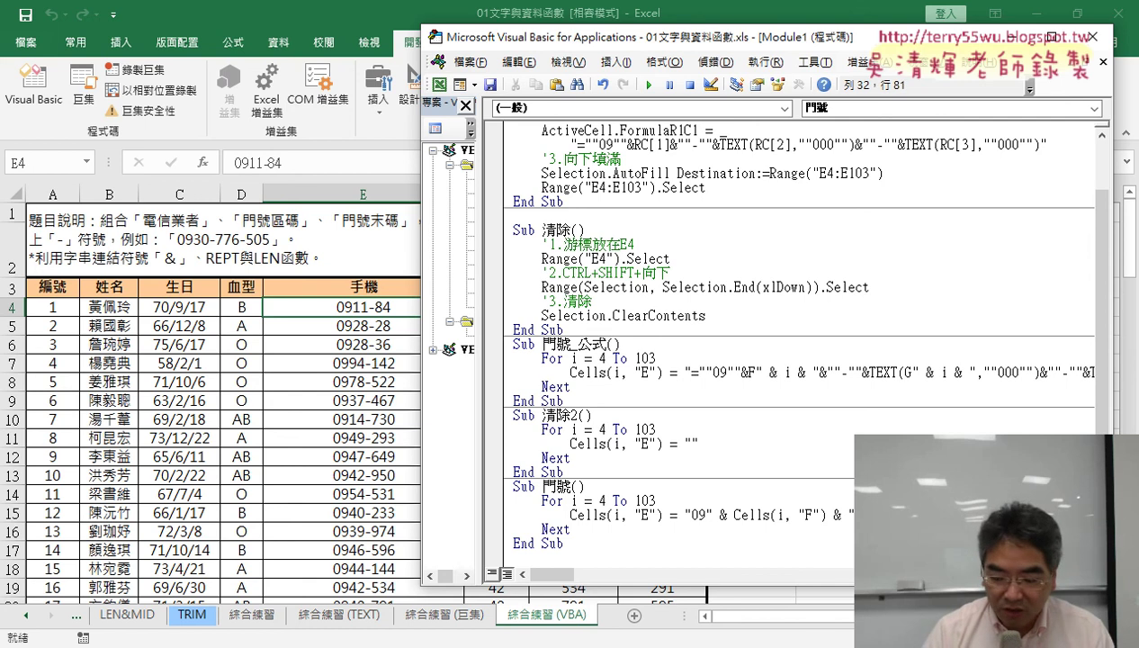
Finish the "000" format argument and bring up F1 help for the Format function.
text(00)
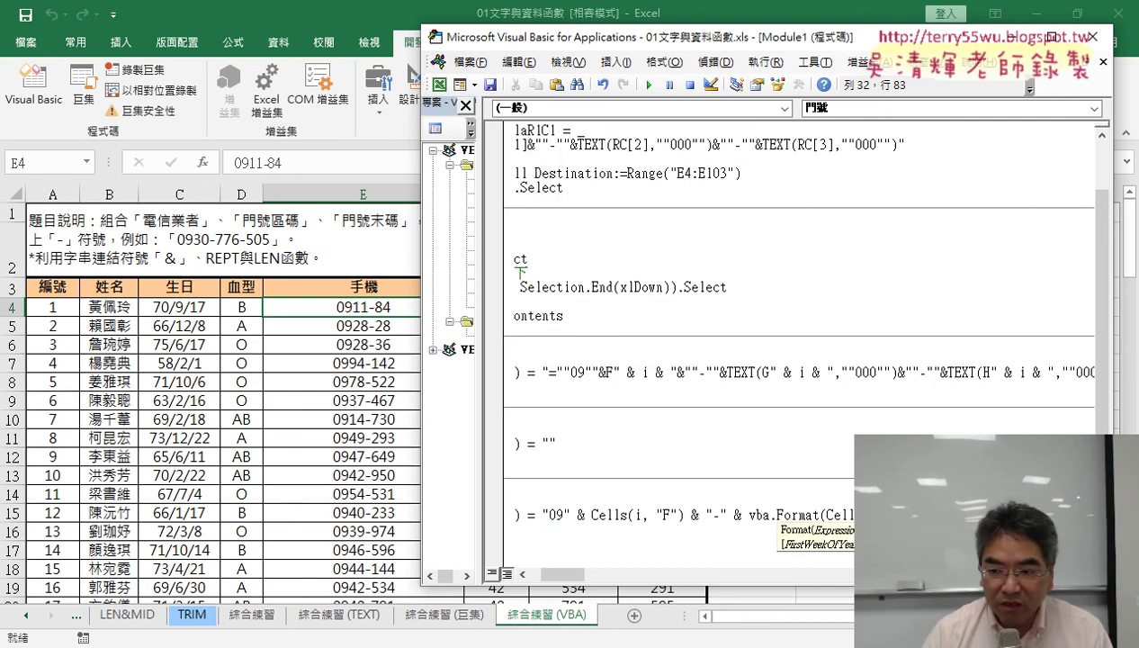
text(0""))
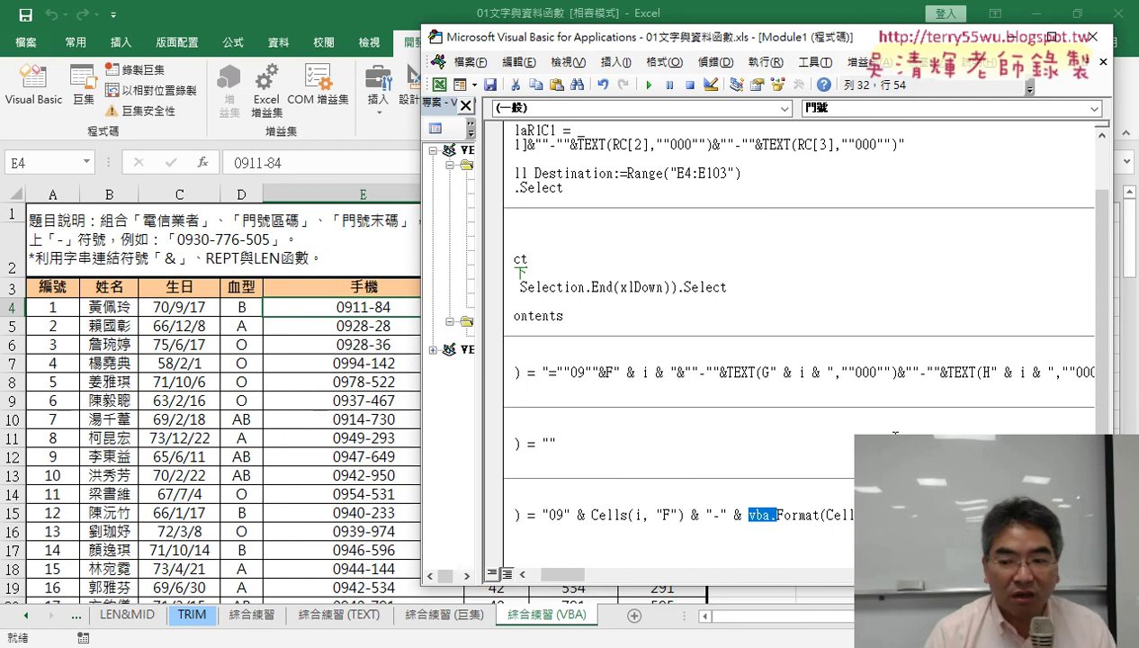
key(Right)
key(Right)
key(Right)
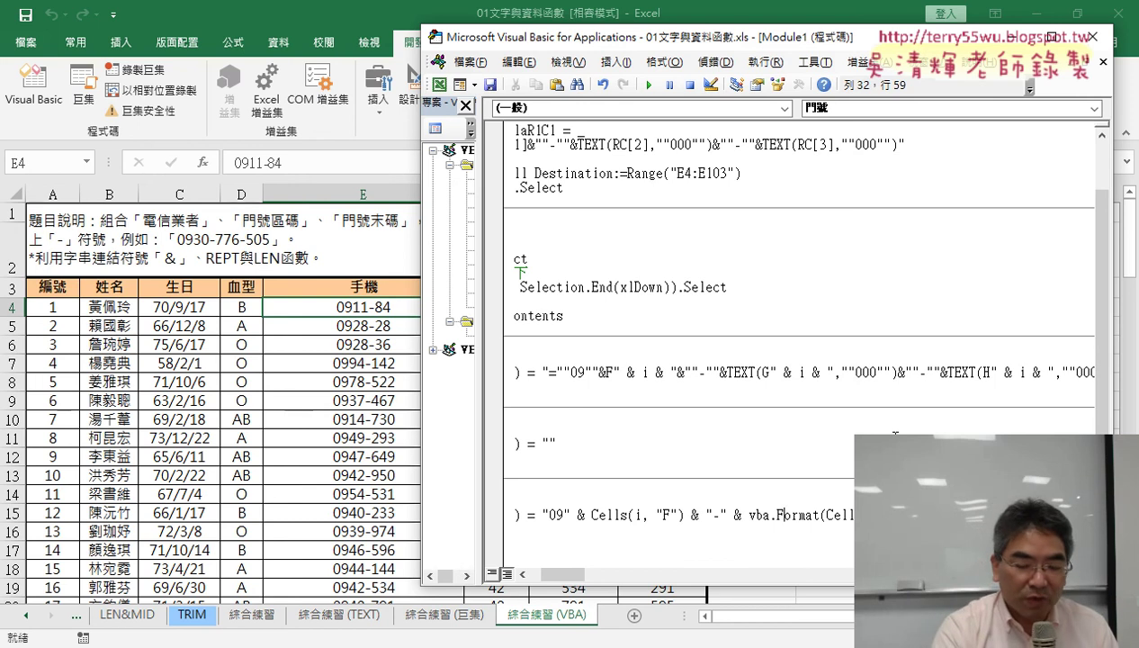
key(F1)
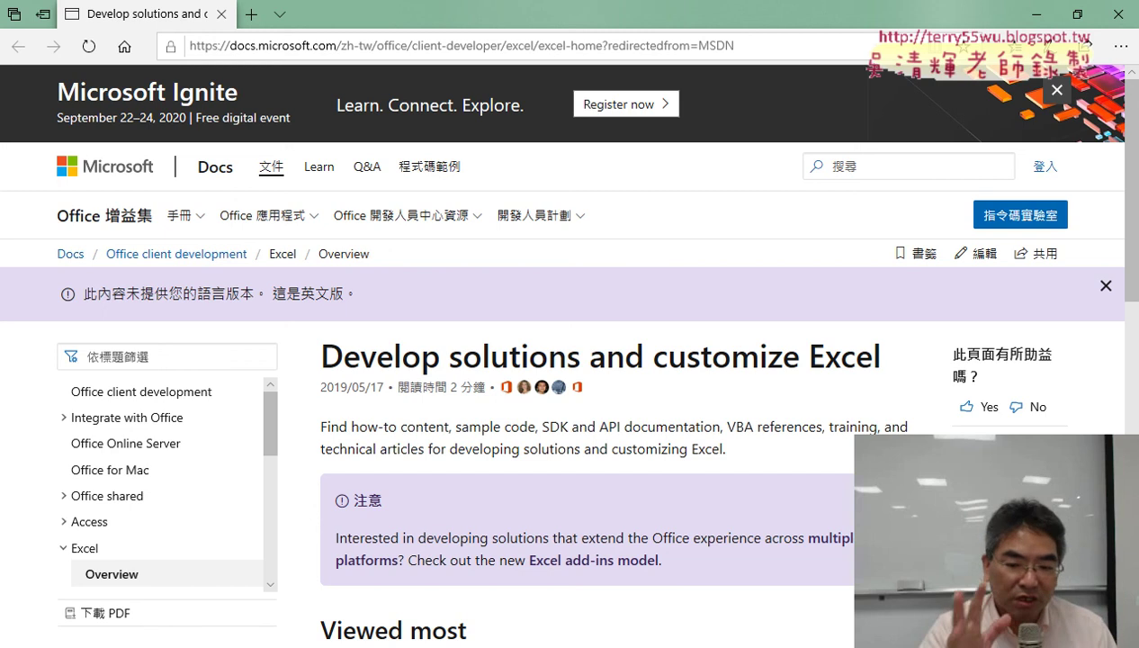
Skim down and back up the Docs overview page, then return to the Excel workbook.
scroll(788, 483, down, 4)
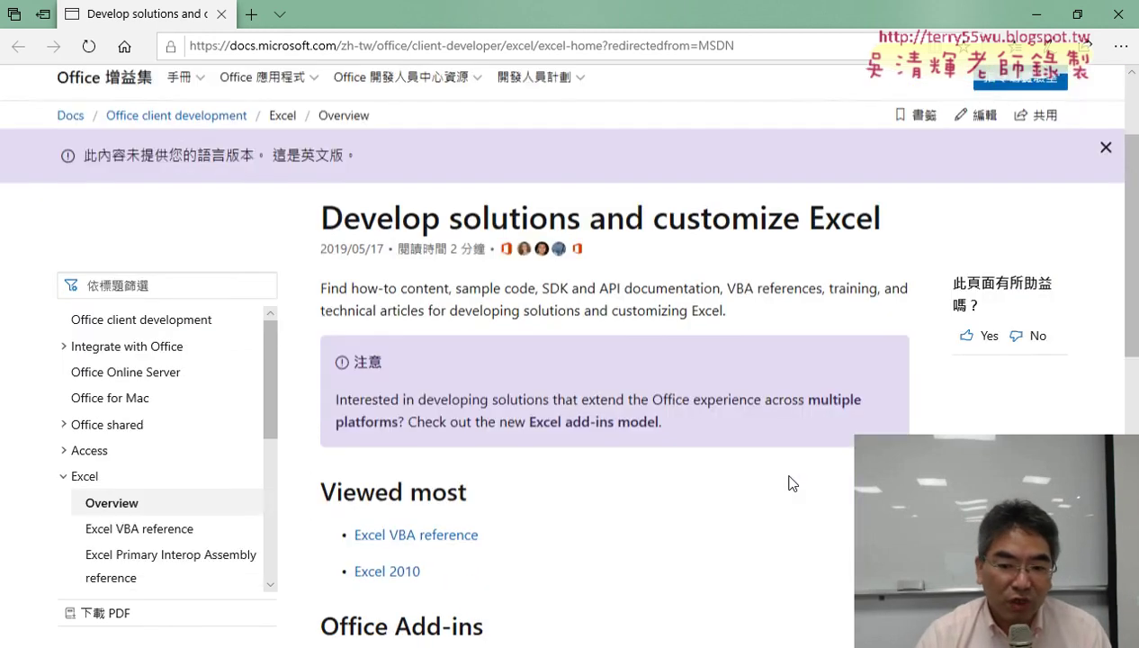
scroll(787, 483, down, 2)
scroll(788, 482, down, 2)
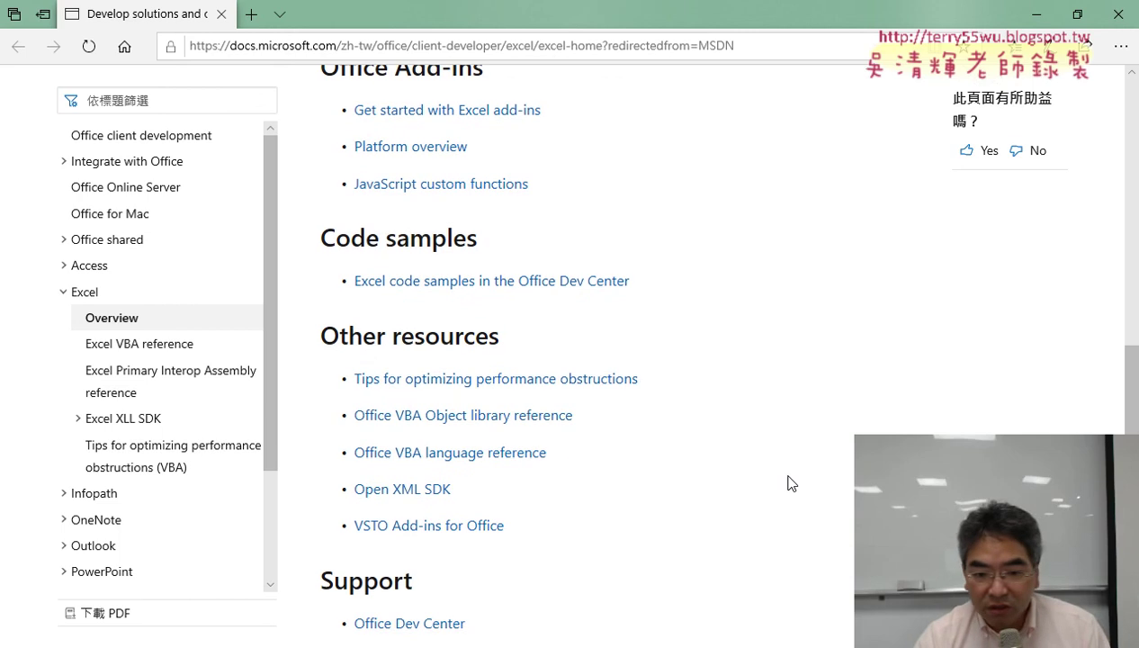
scroll(788, 482, down, 2)
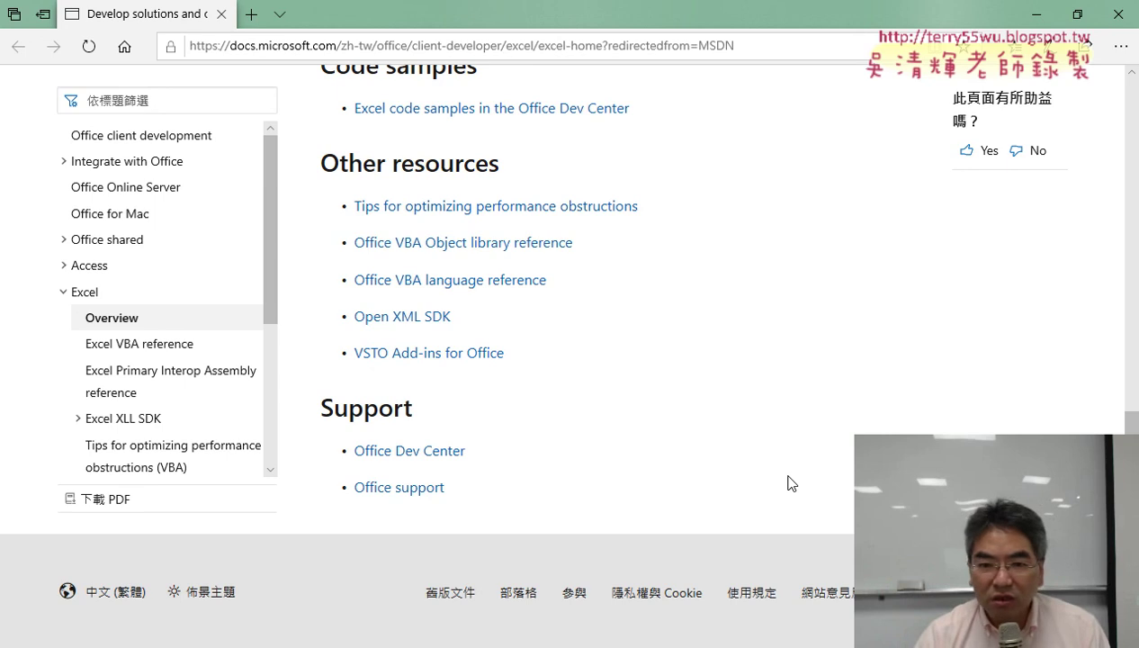
scroll(788, 483, up, 2)
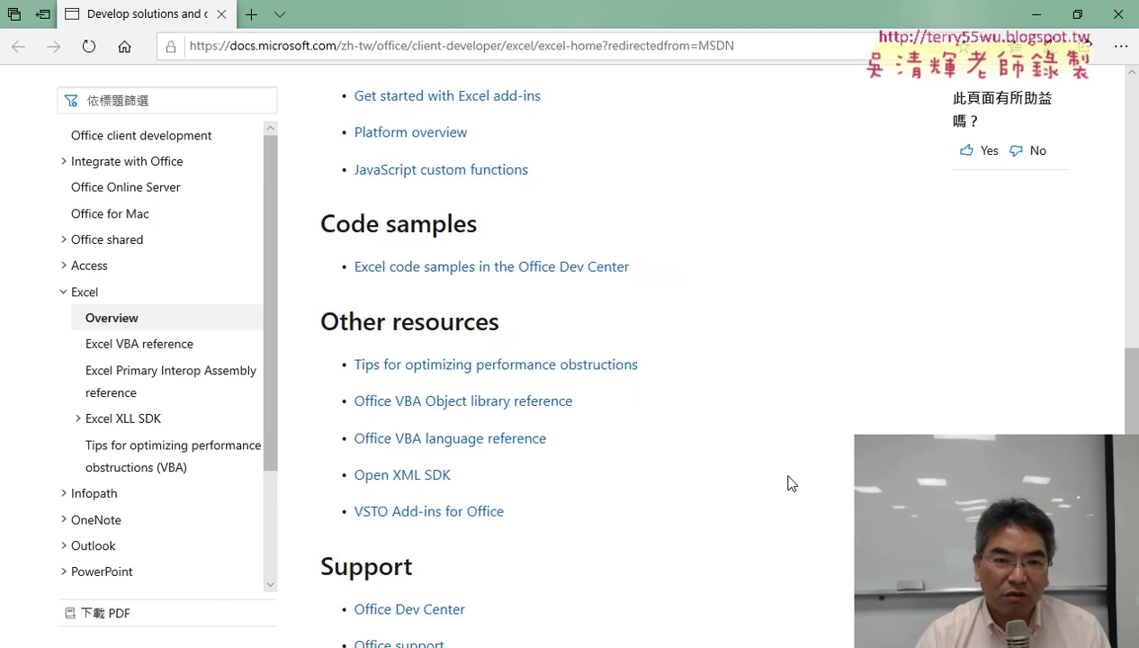
scroll(787, 483, up, 2)
scroll(788, 458, up, 4)
scroll(808, 397, up, 3)
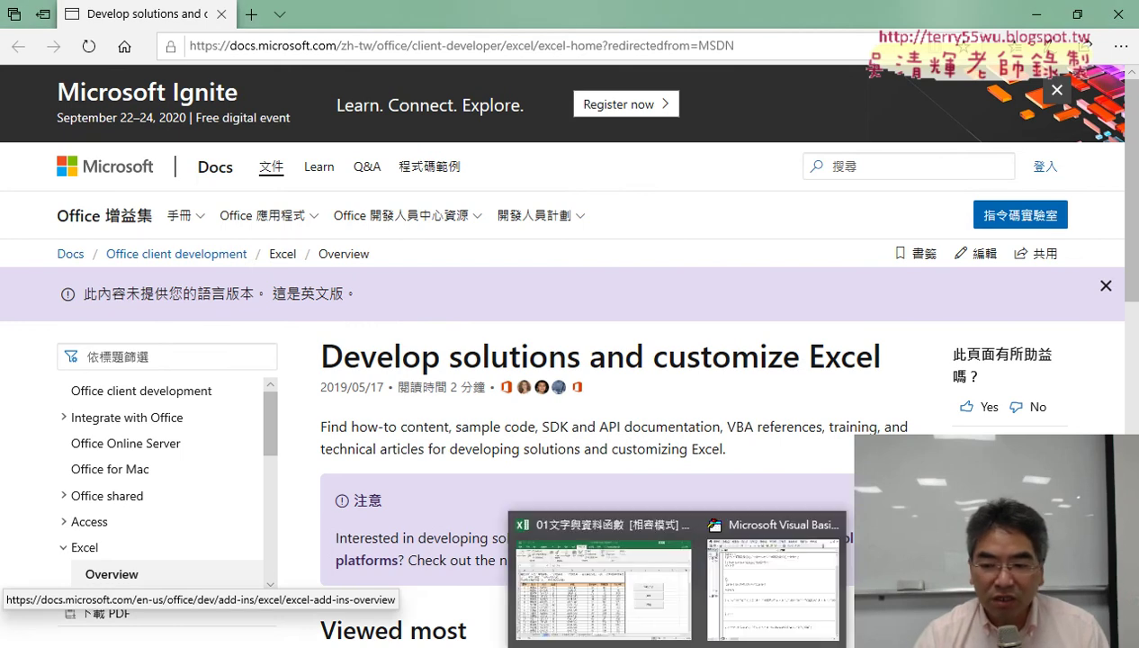
click(643, 587)
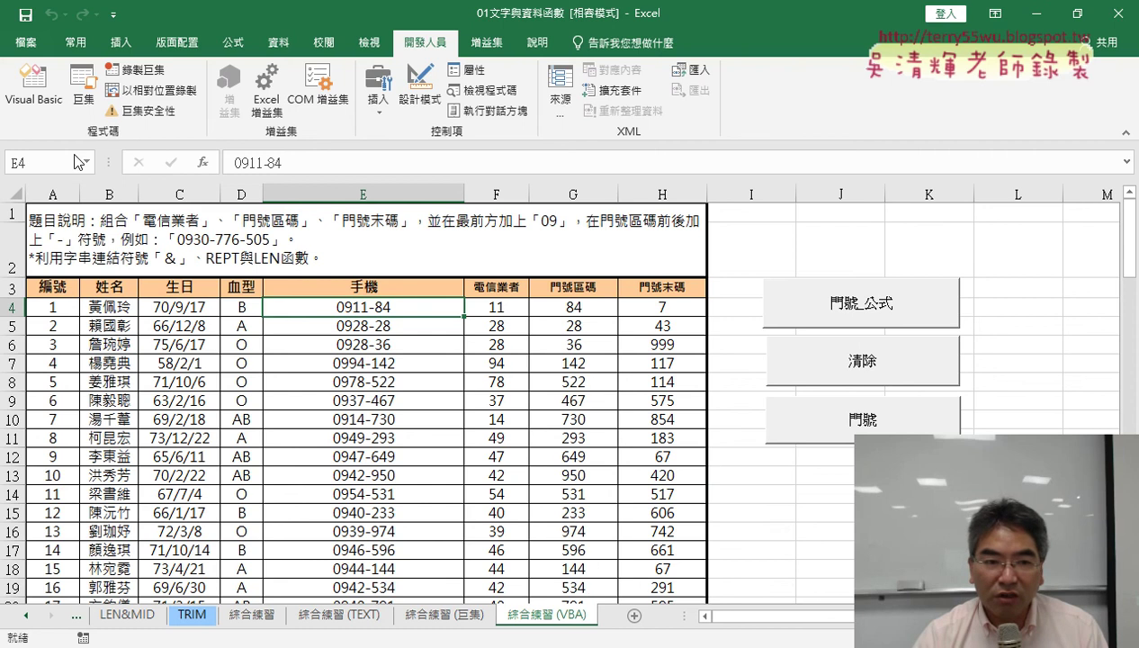
Copy the vba.Format function name from the 門號 macro code, then hide the VBA editor.
click(33, 85)
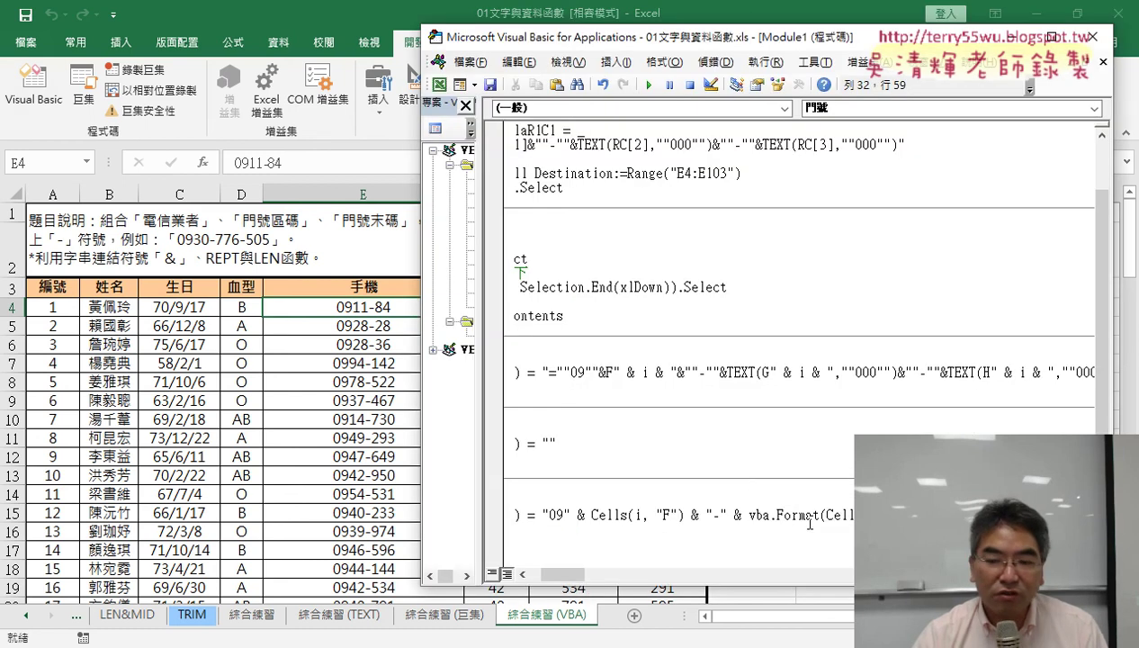
drag(821, 515, 758, 514)
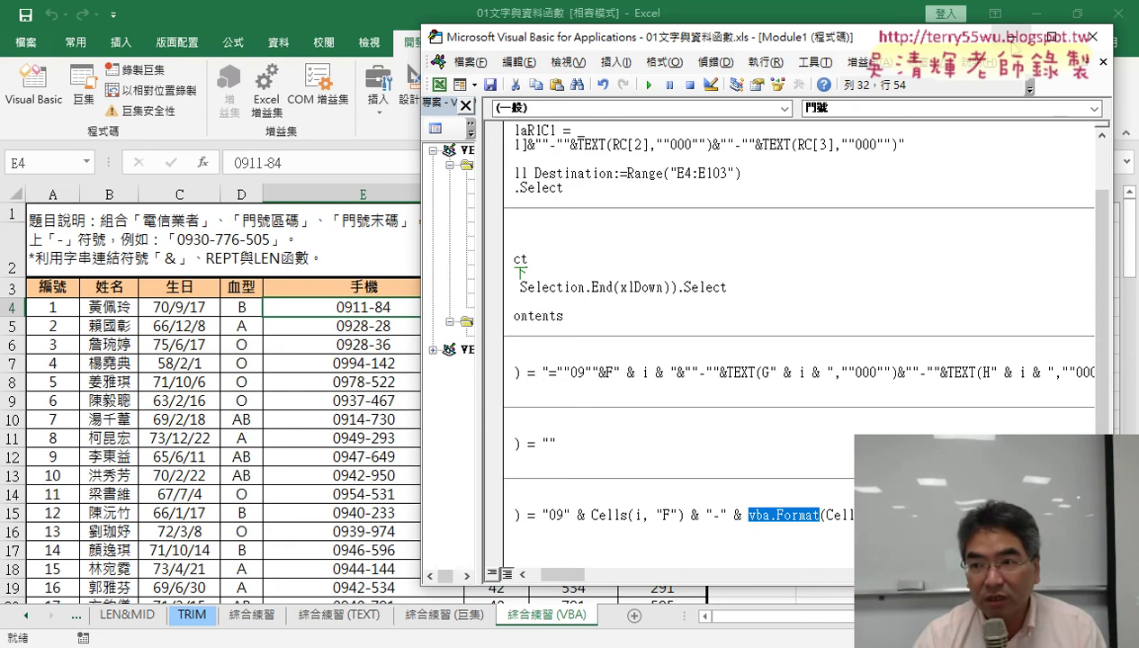
click(1010, 37)
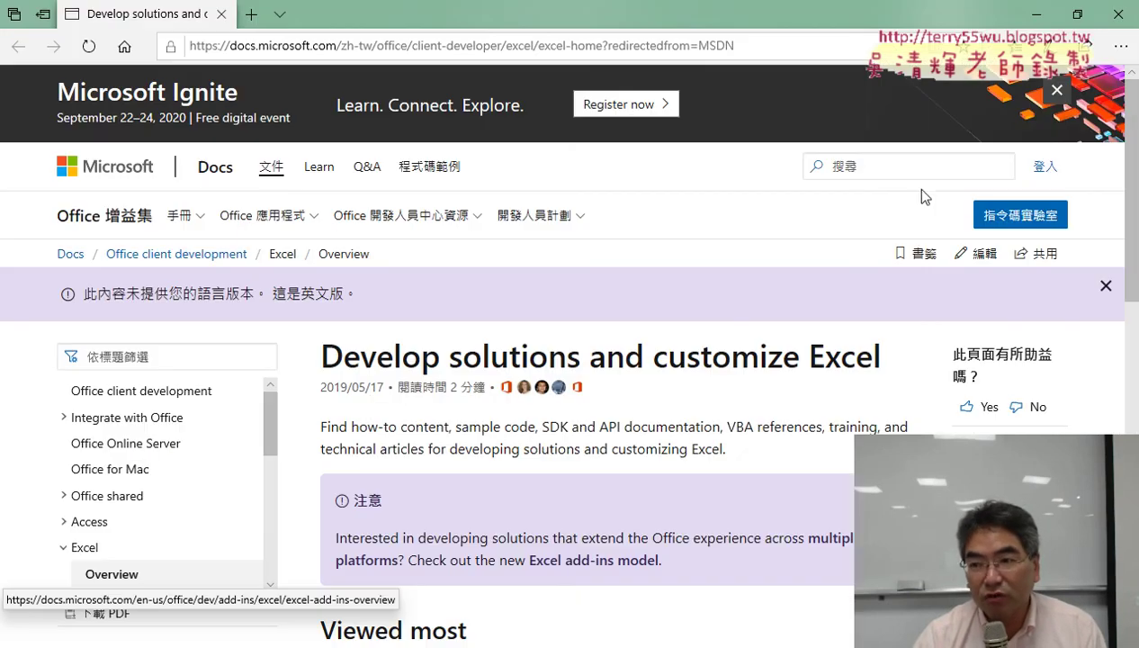
Search Microsoft Docs for the pasted term vba.Format.
click(863, 168)
right_click(856, 173)
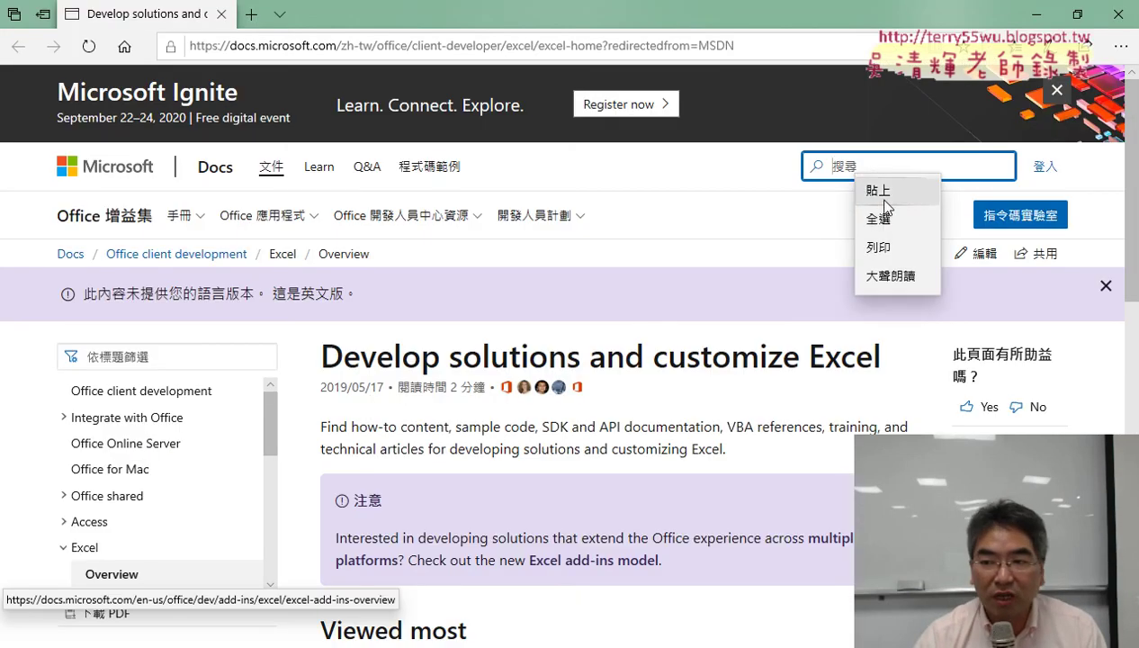
click(883, 197)
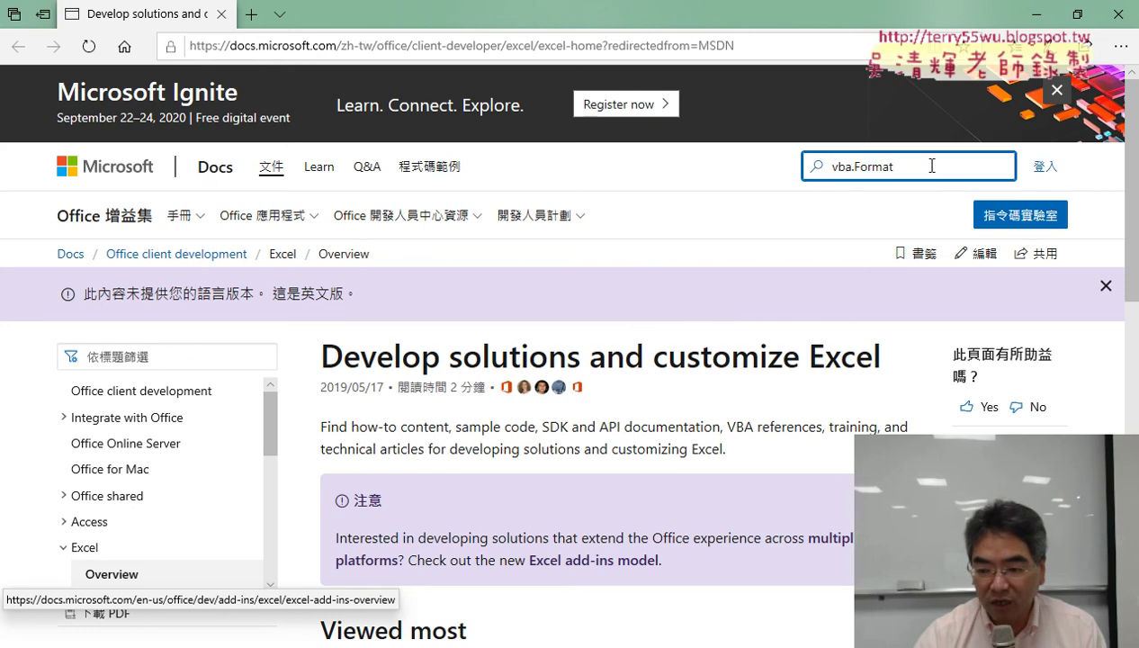
key(Return)
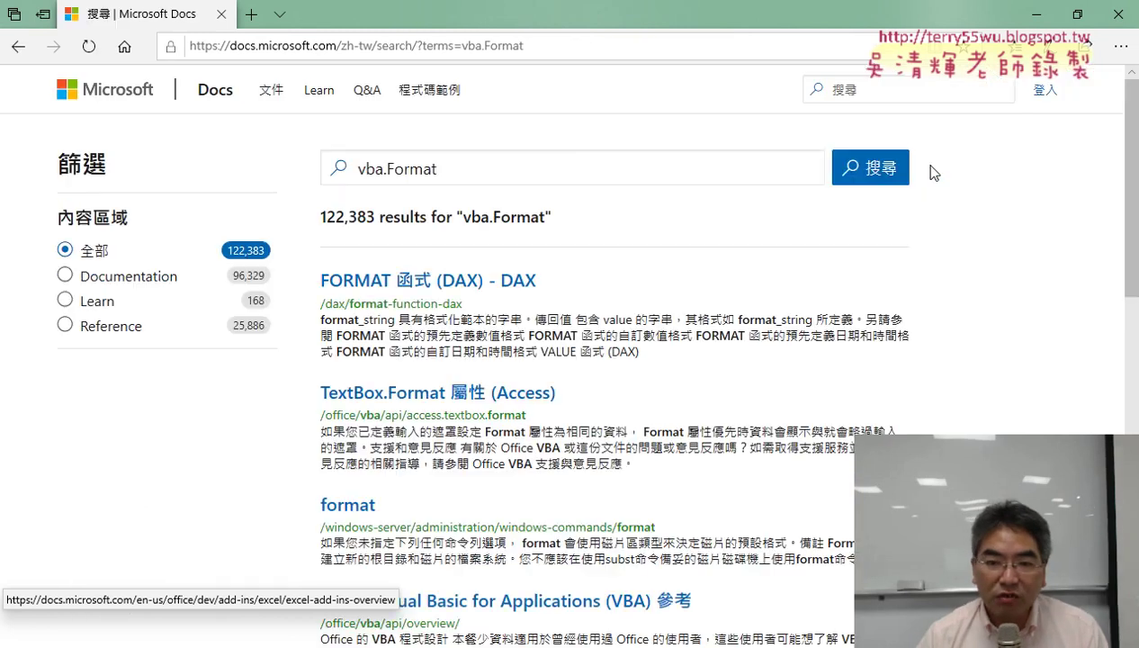
scroll(733, 423, down, 1)
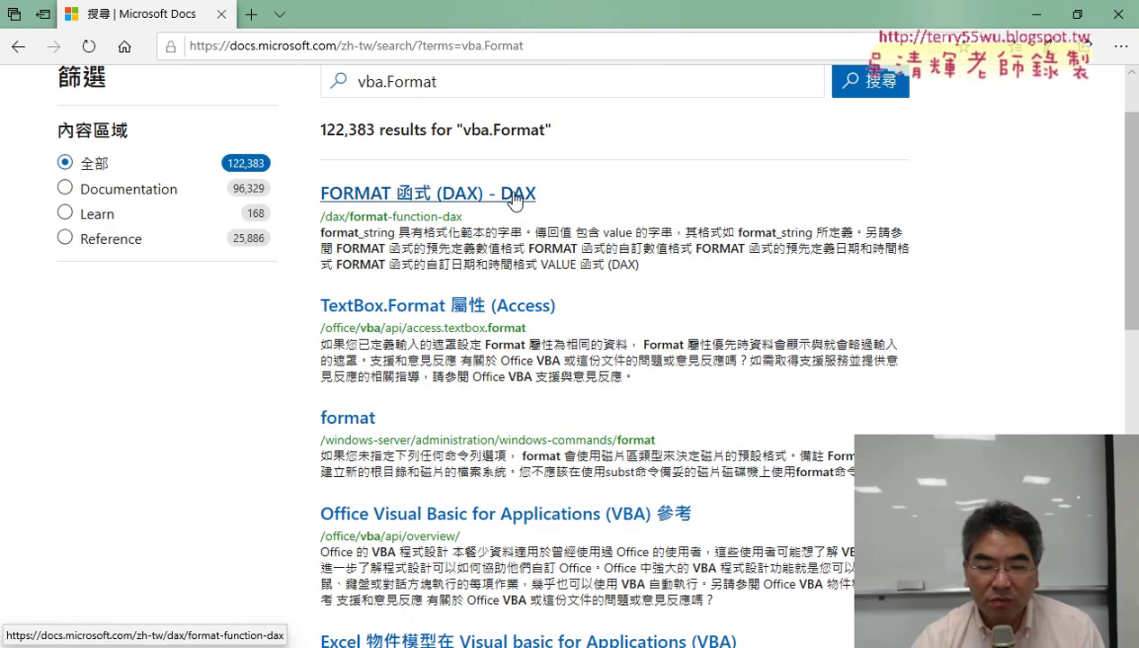
scroll(539, 234, down, 3)
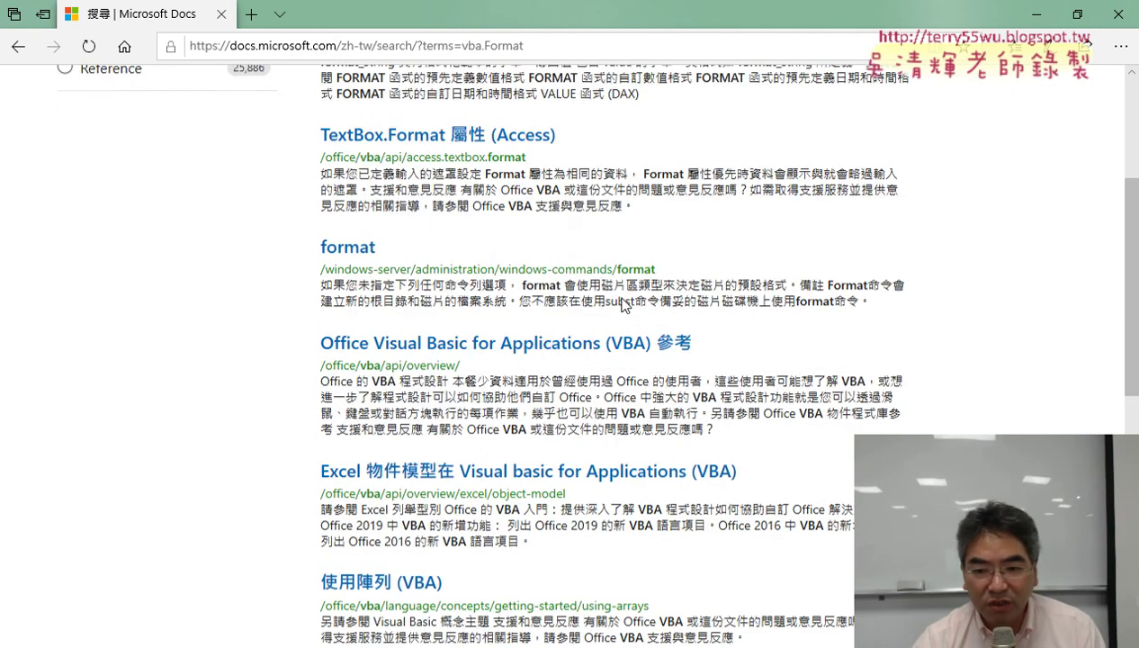
Open the Office VBA reference result and expand its Excel > 概念 topics.
click(556, 256)
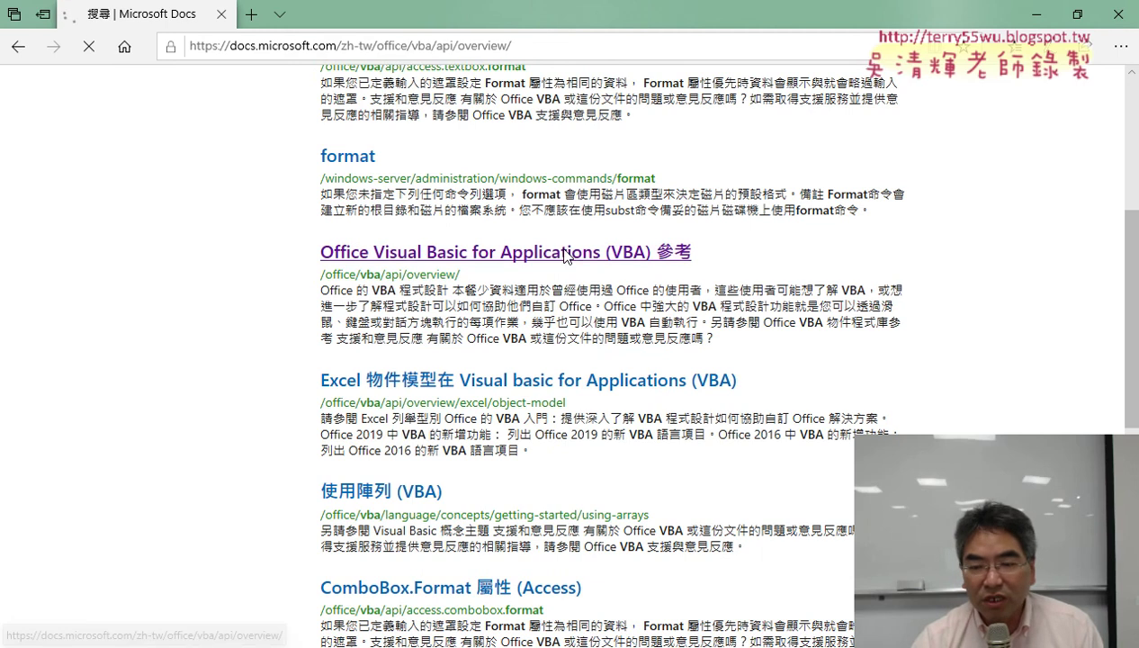
scroll(683, 376, down, 1)
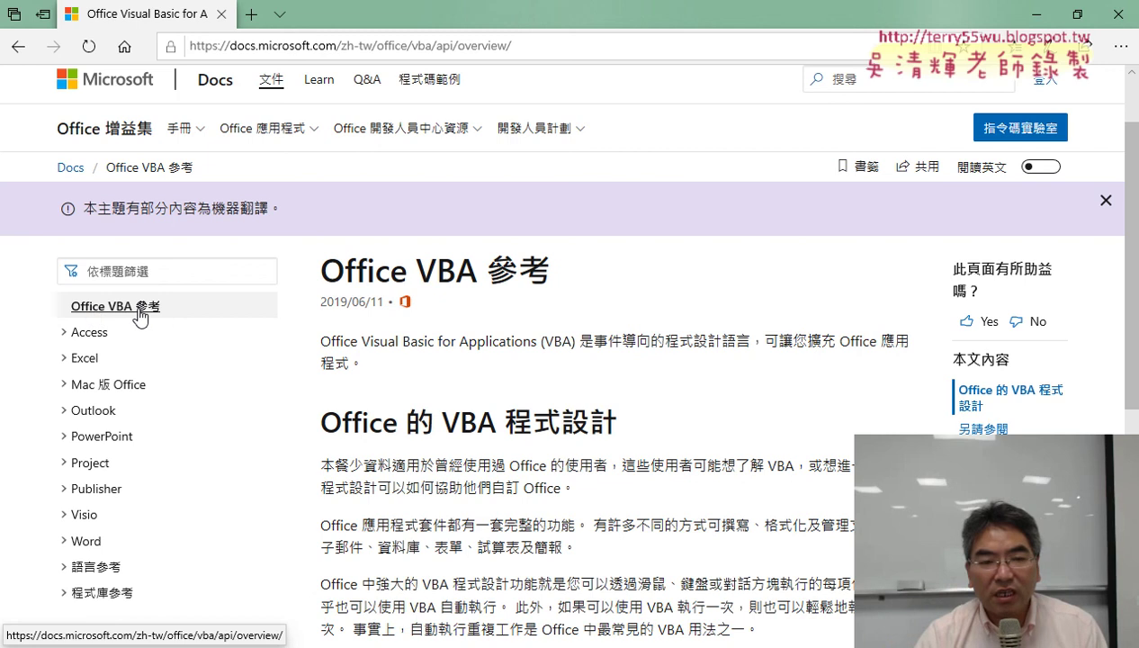
click(64, 359)
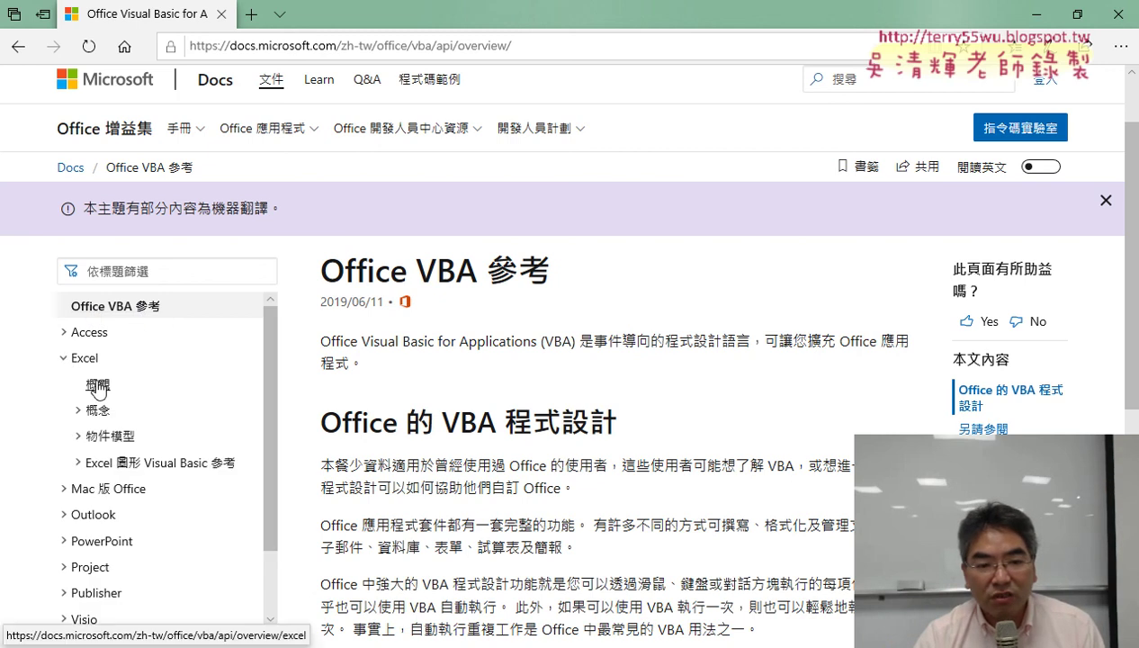
click(90, 410)
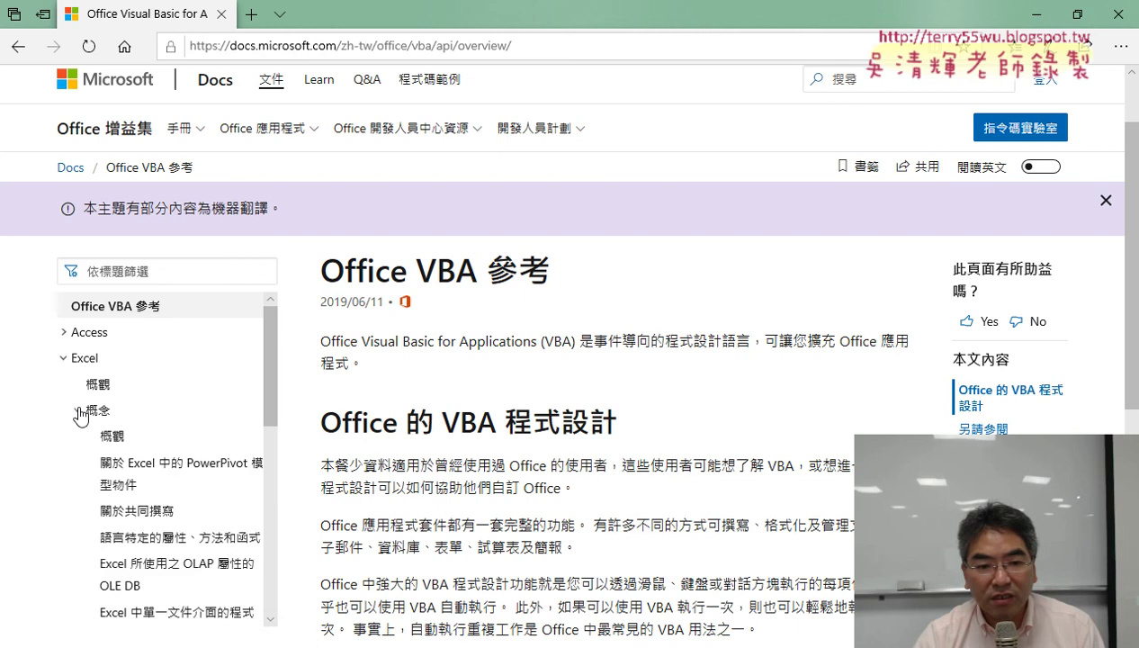
scroll(99, 414, down, 1)
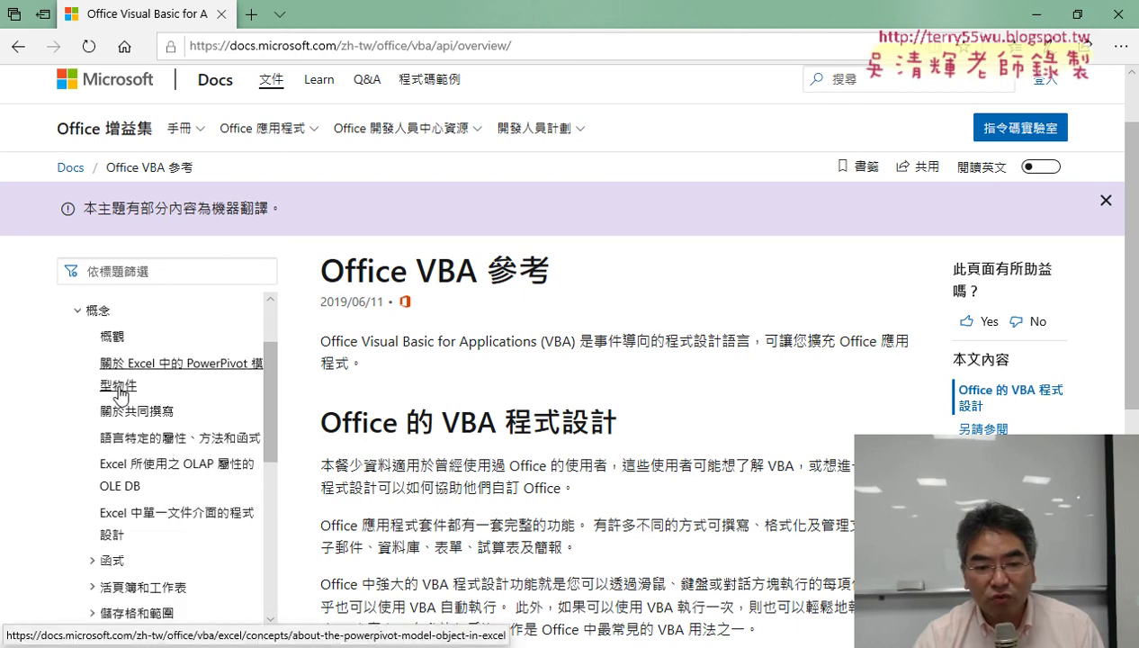
scroll(122, 403, down, 1)
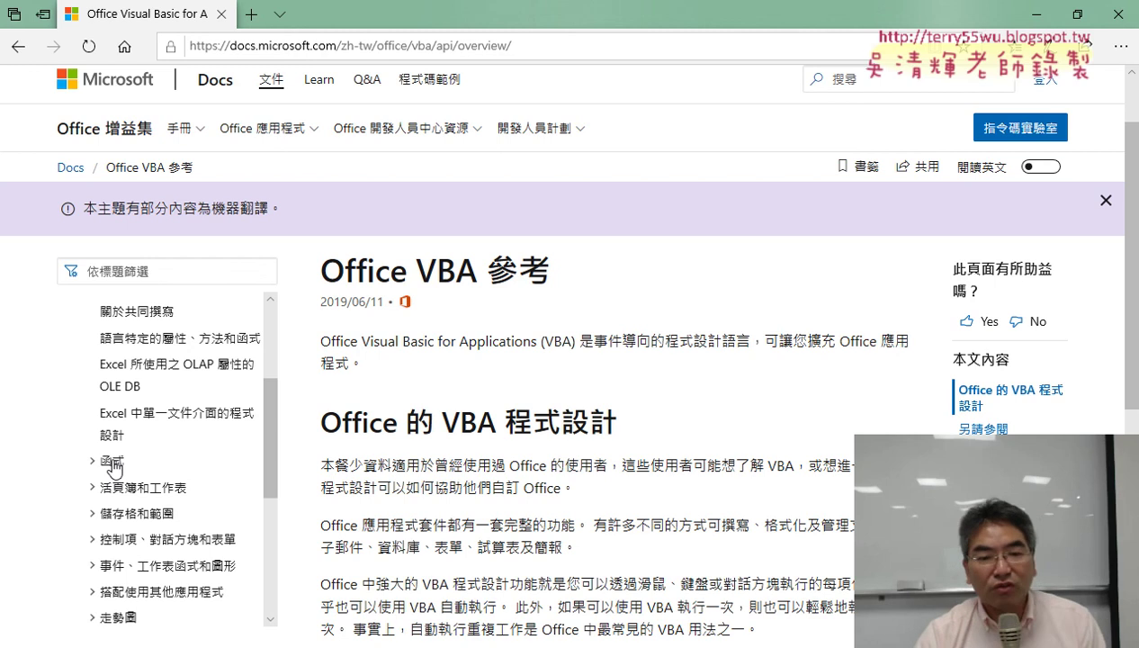
Expand 函式, open the 使用 Solver VBA 函式 page, and close the browser.
click(112, 461)
scroll(114, 462, down, 1)
scroll(117, 463, down, 1)
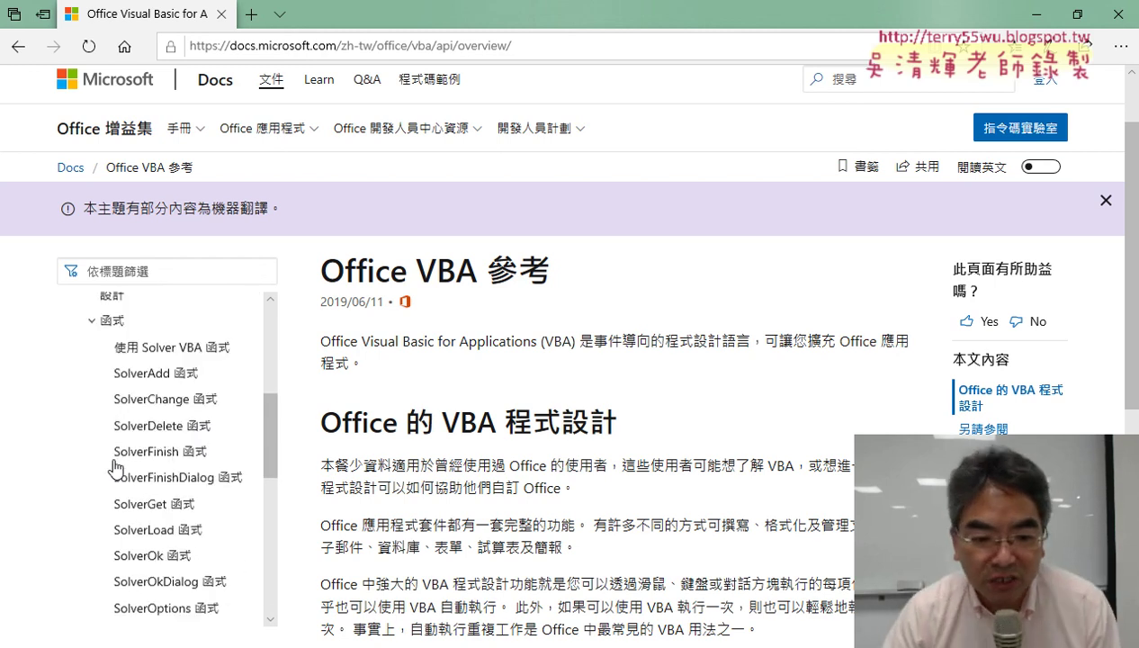
scroll(121, 464, down, 1)
scroll(126, 466, down, 1)
scroll(135, 450, up, 1)
scroll(207, 423, up, 1)
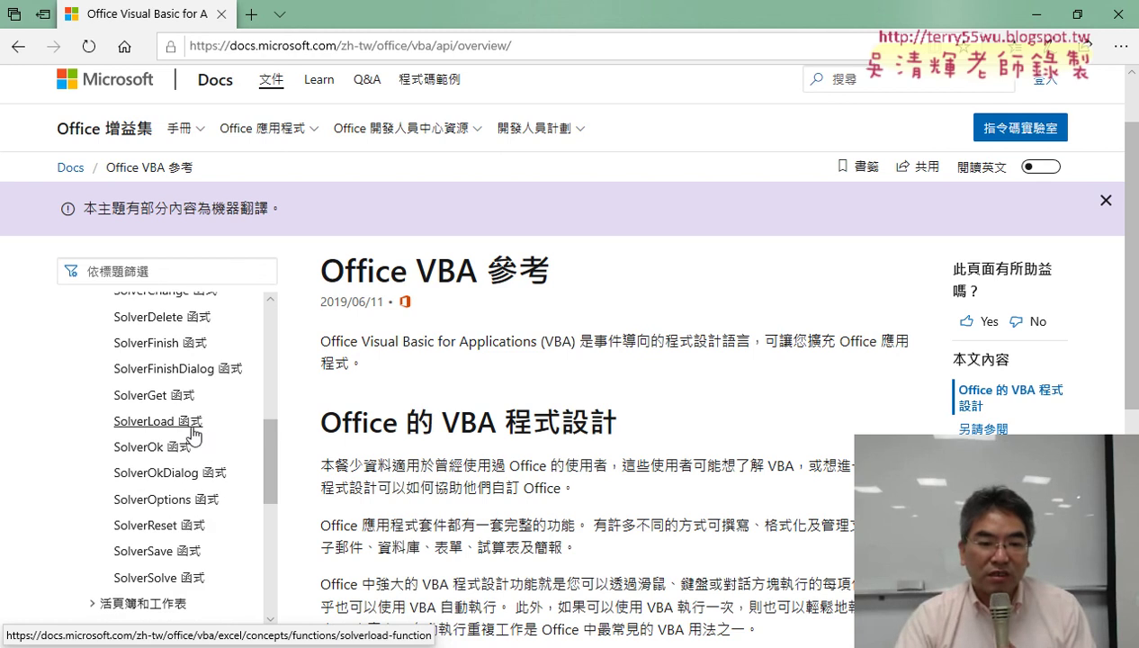
scroll(212, 414, up, 2)
click(175, 339)
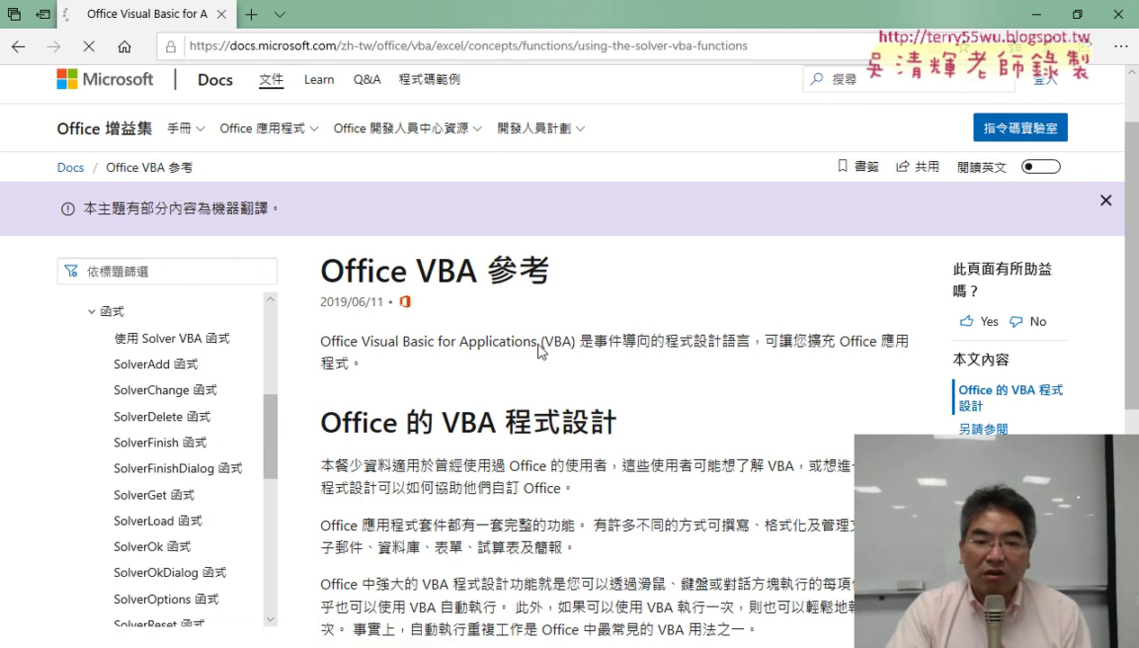
click(1118, 14)
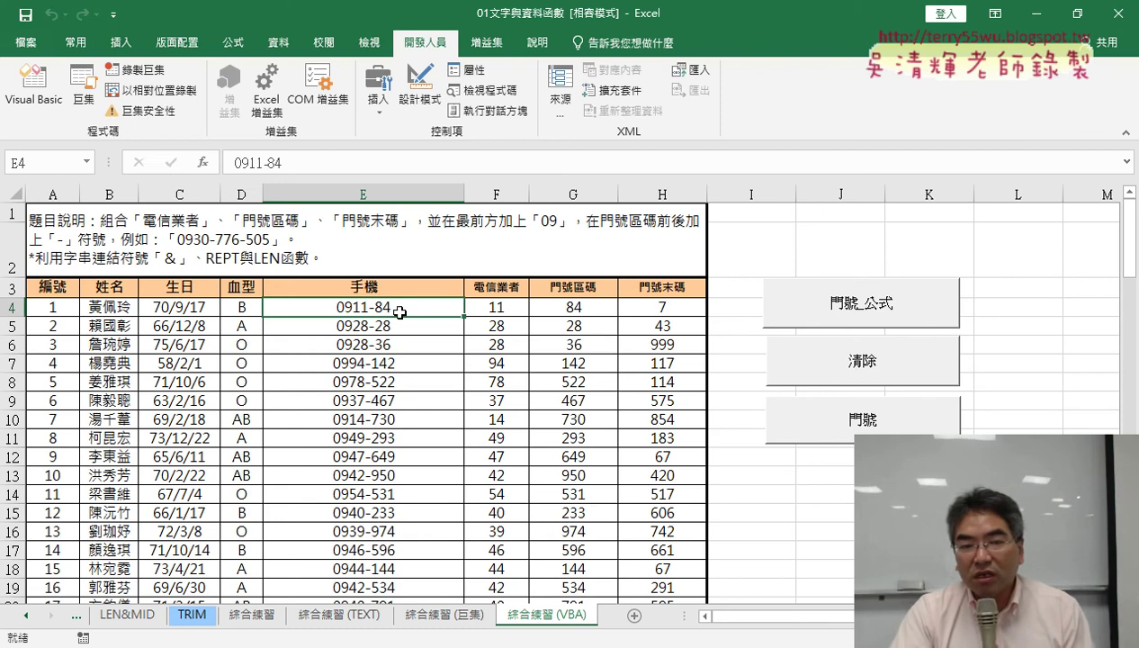
Check the VBA.Format(Cells(...)) call and run 門號 so column E shows values like 0911-084.
click(33, 90)
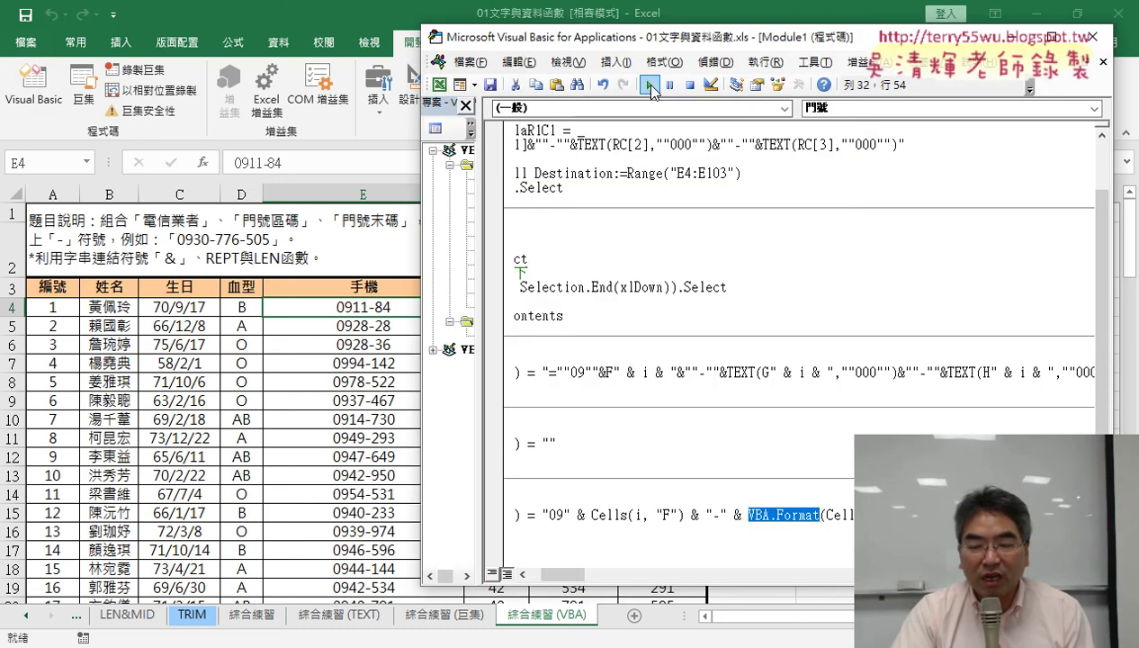
click(835, 516)
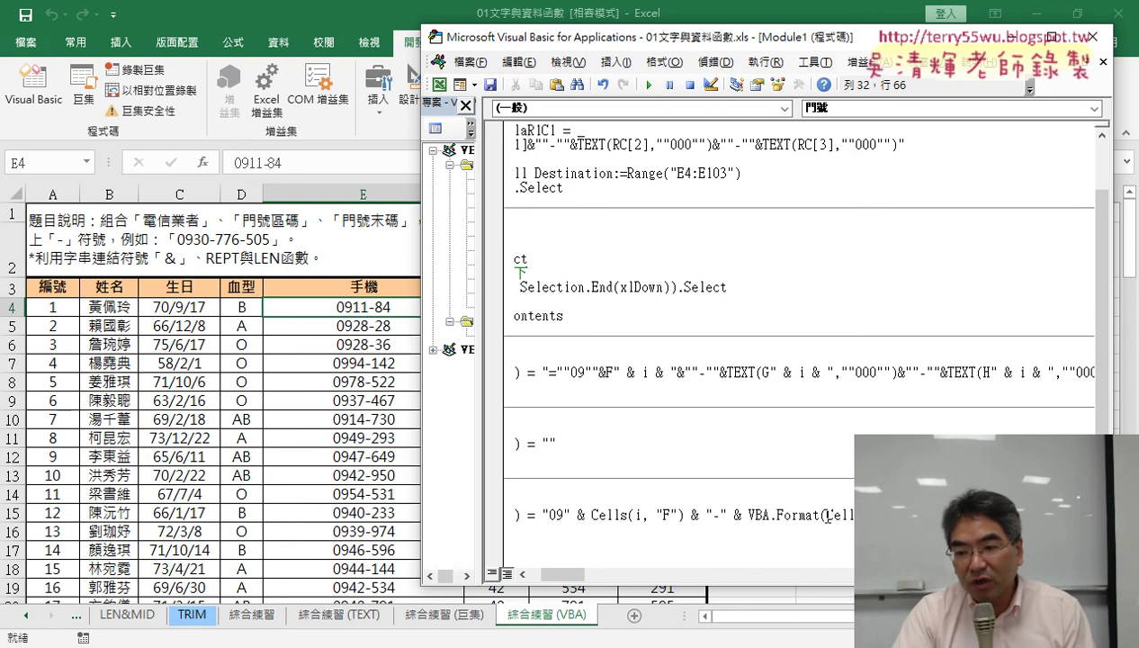
double_click(828, 516)
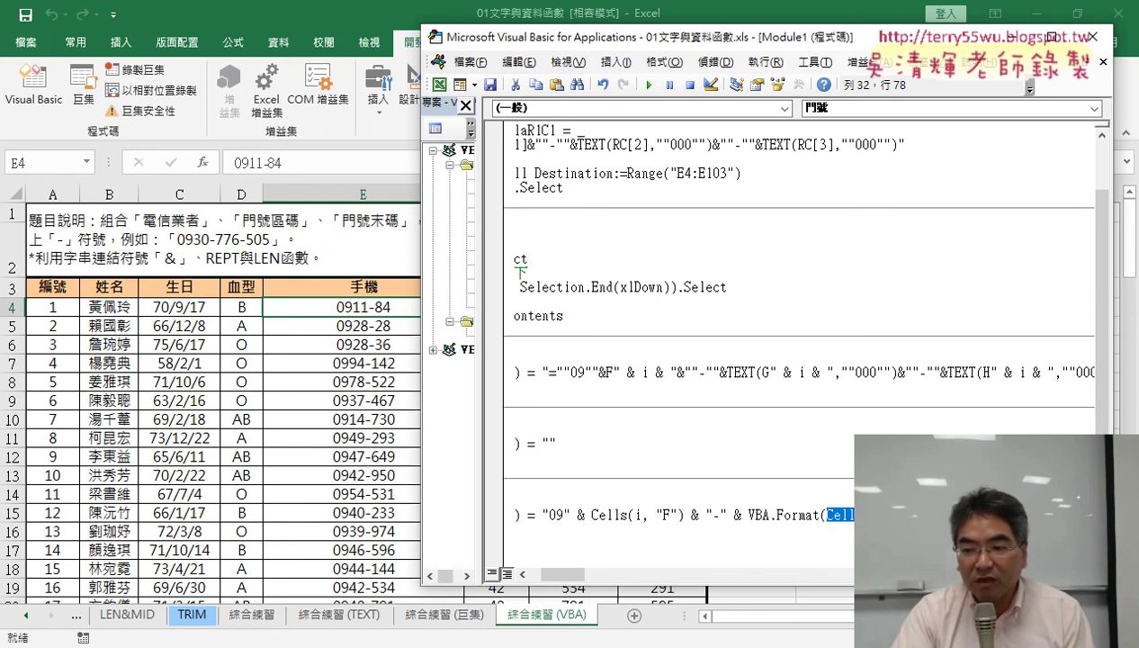
key(Right)
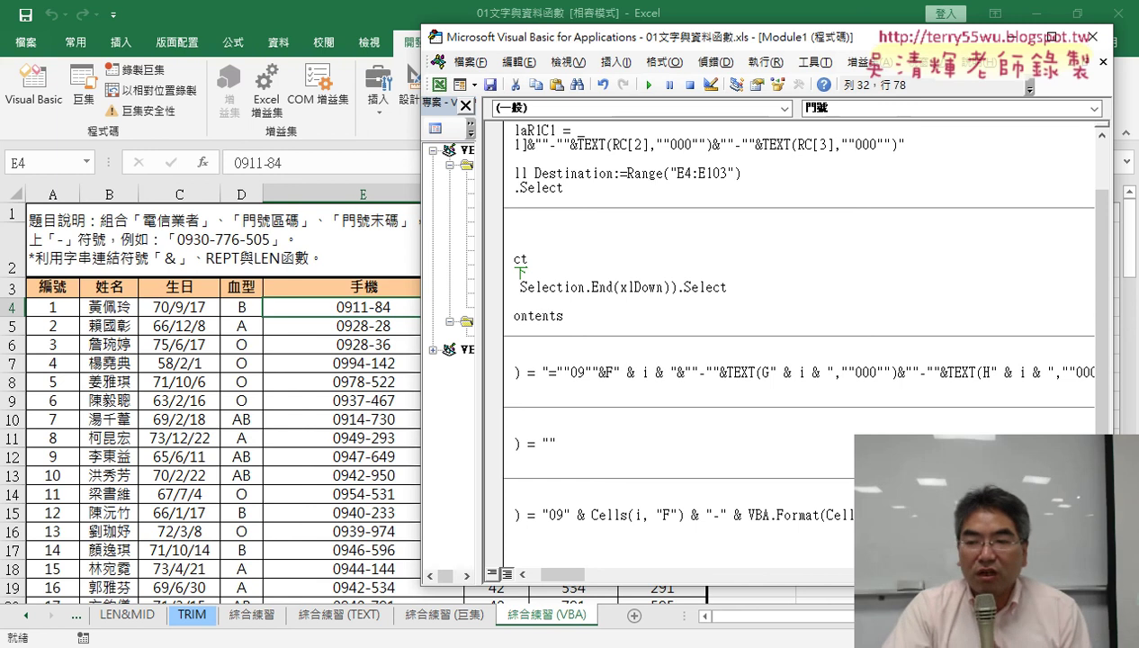
click(648, 84)
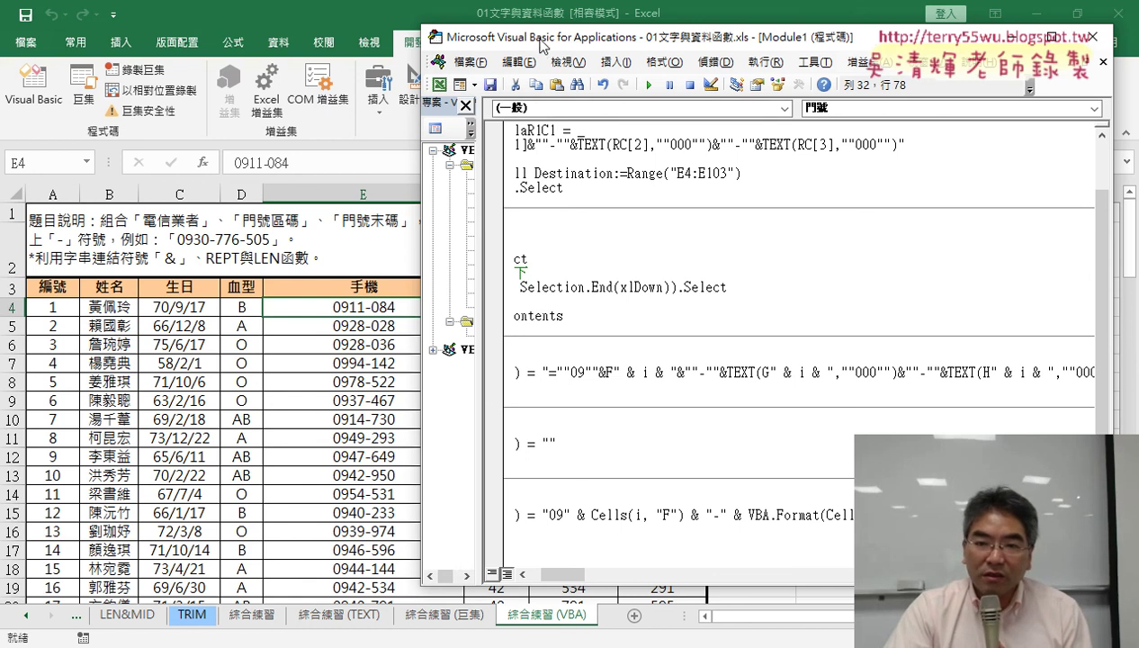
drag(540, 44, 517, 45)
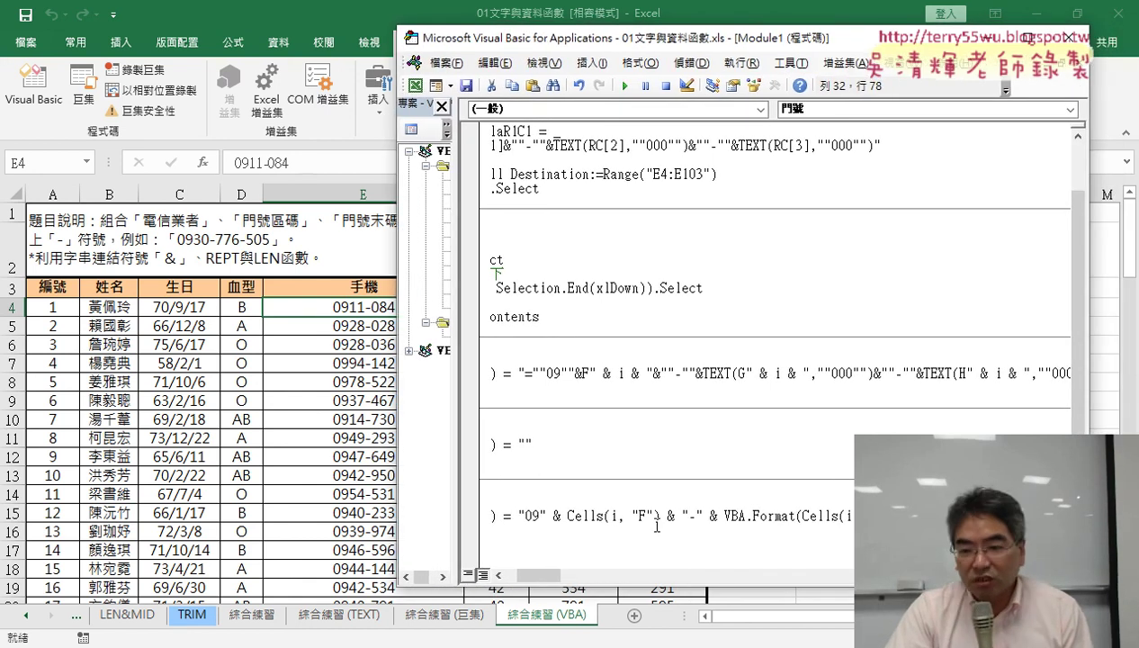
Append a copy of the & "-" & VBA.Format(...) part to the line, changing G to H.
click(719, 372)
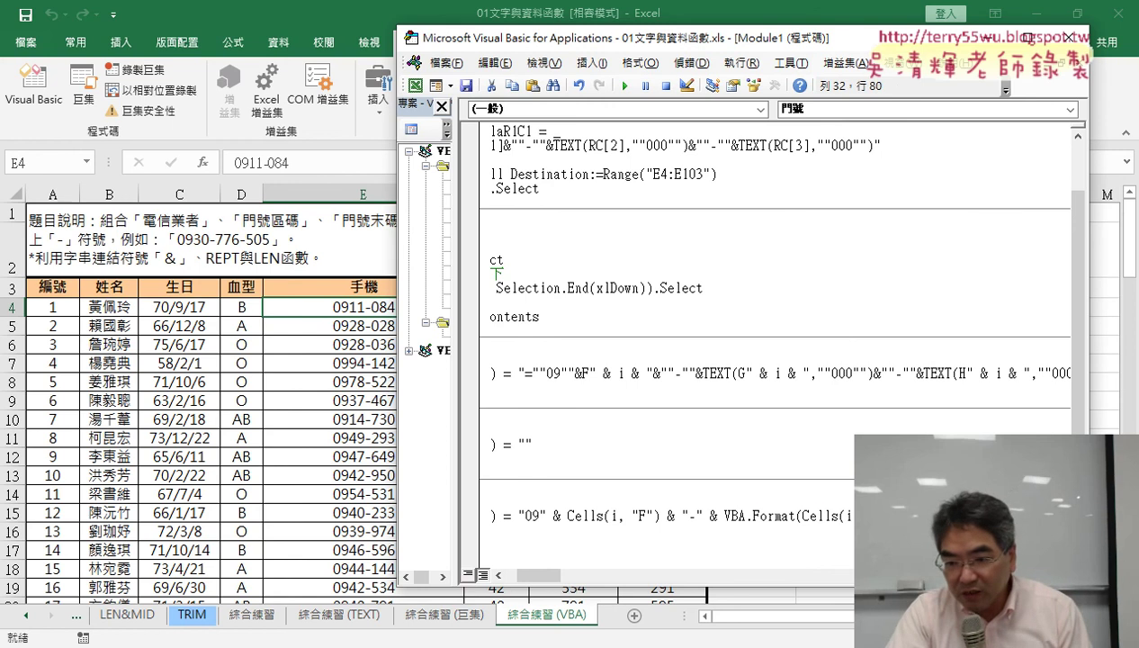
drag(902, 516, 662, 515)
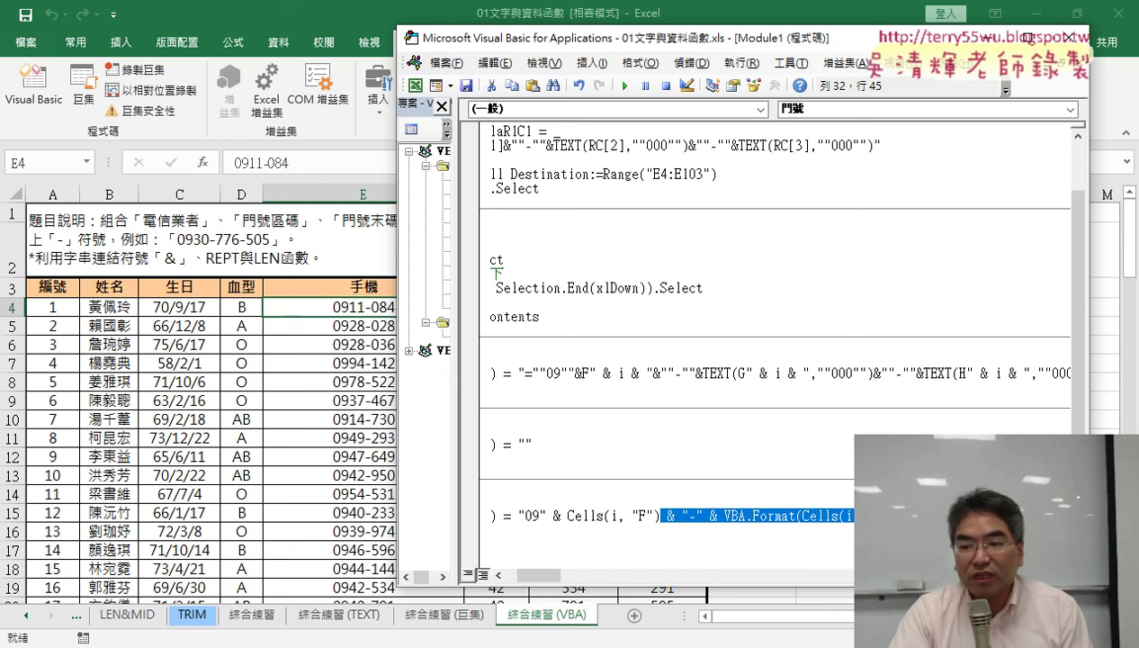
right_click(862, 210)
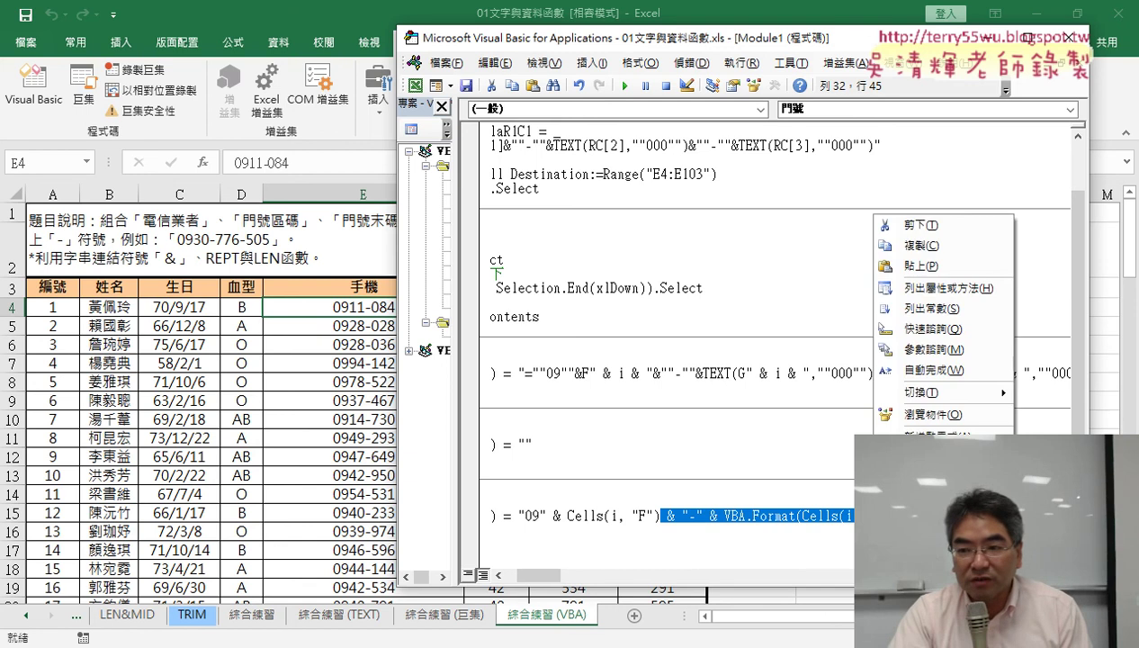
click(923, 247)
click(944, 516)
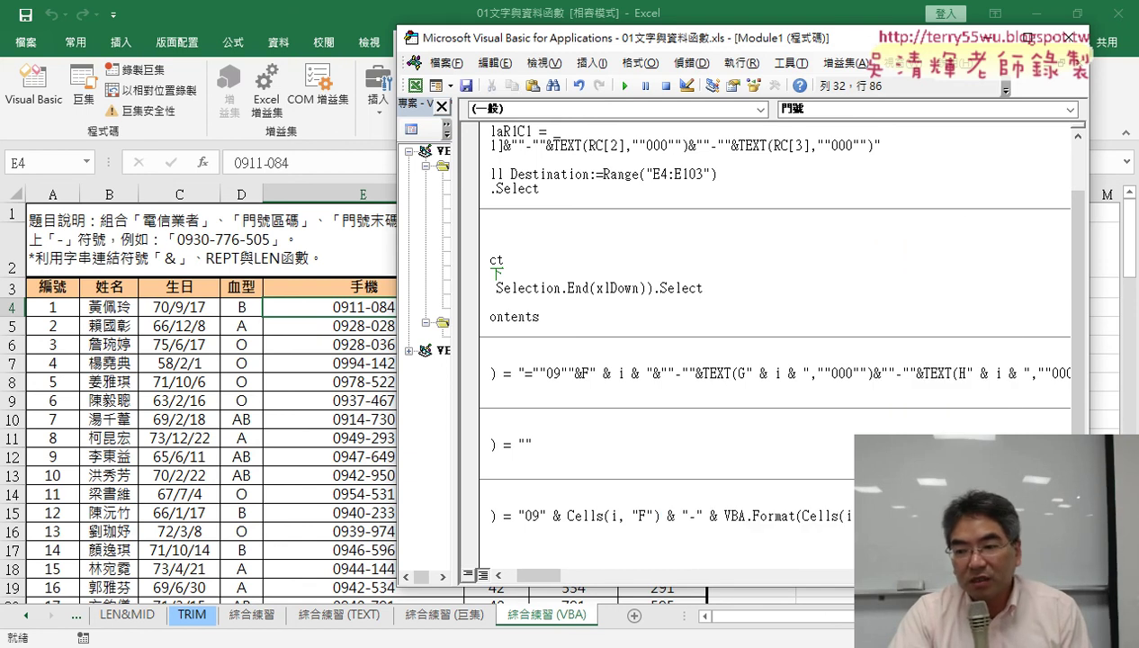
right_click(965, 217)
key(Escape)
key(End)
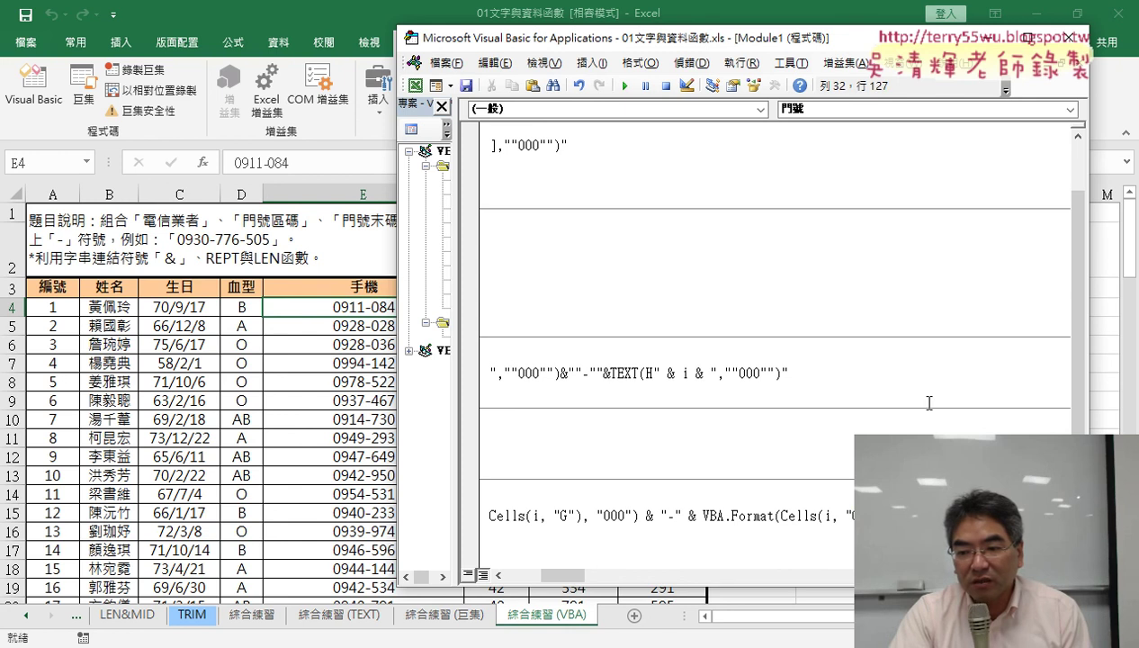
key(shift+Left)
key(shift+Left)
key(shift+Left)
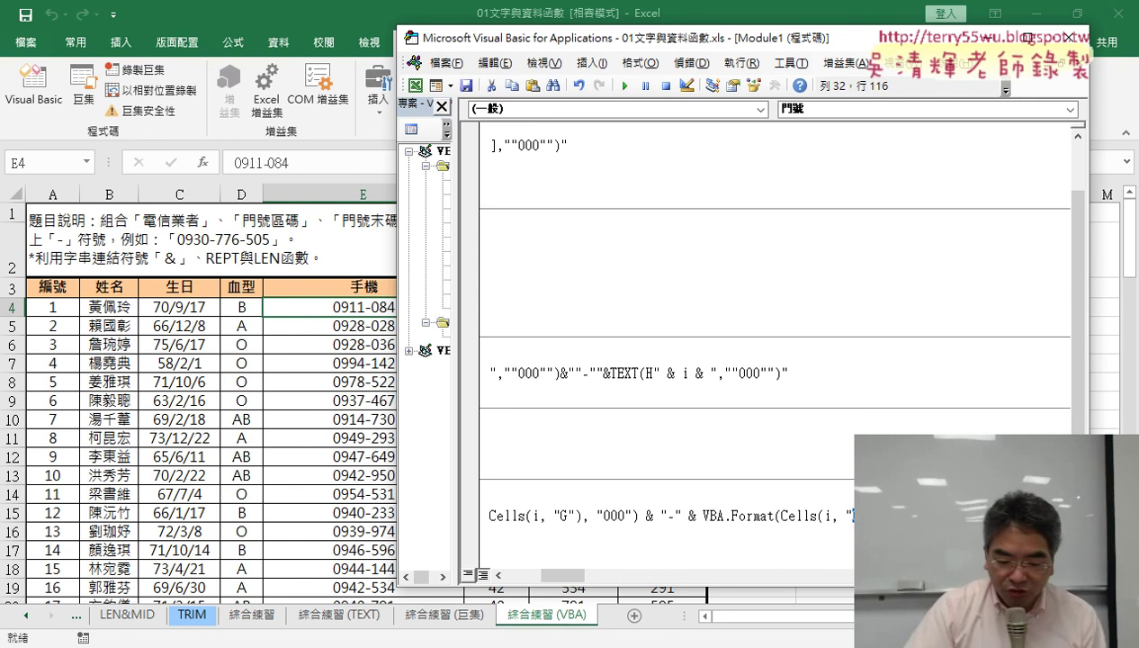
key(Right)
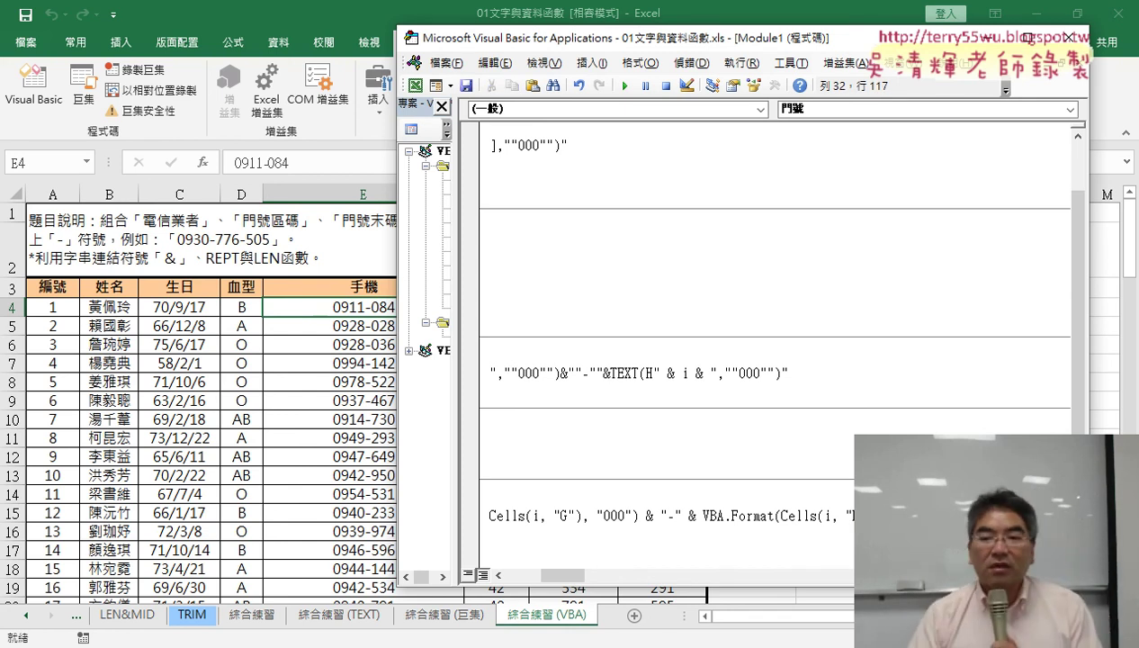
drag(574, 575, 540, 580)
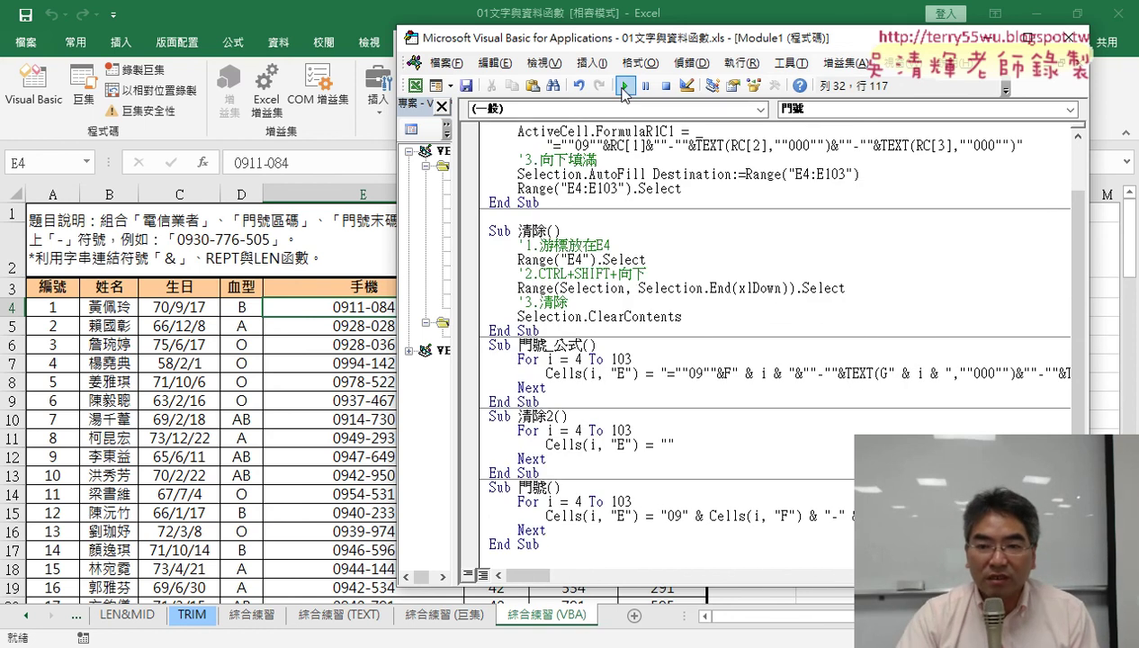
click(623, 88)
drag(624, 43, 717, 42)
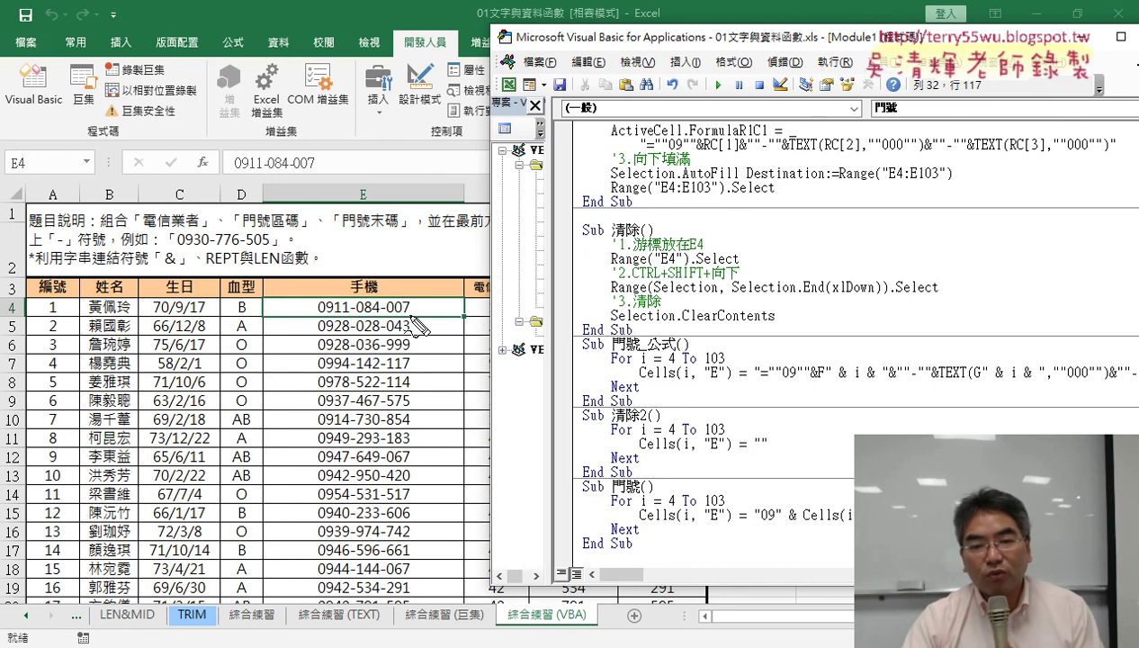
drag(409, 315, 317, 316)
drag(321, 165, 226, 172)
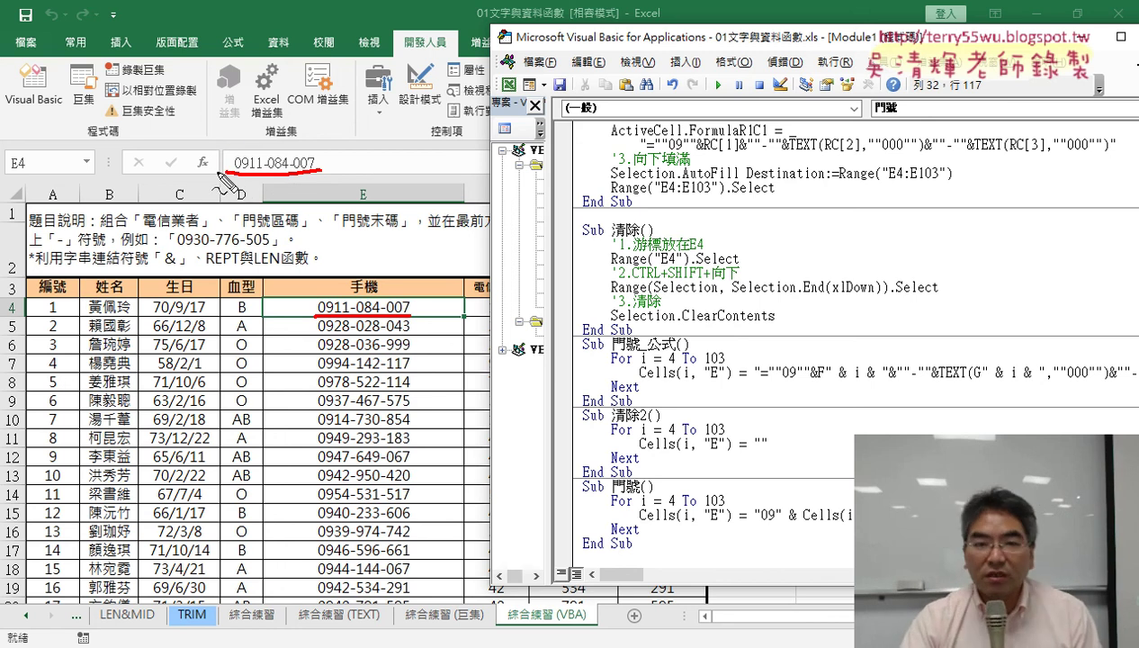
drag(232, 147, 308, 159)
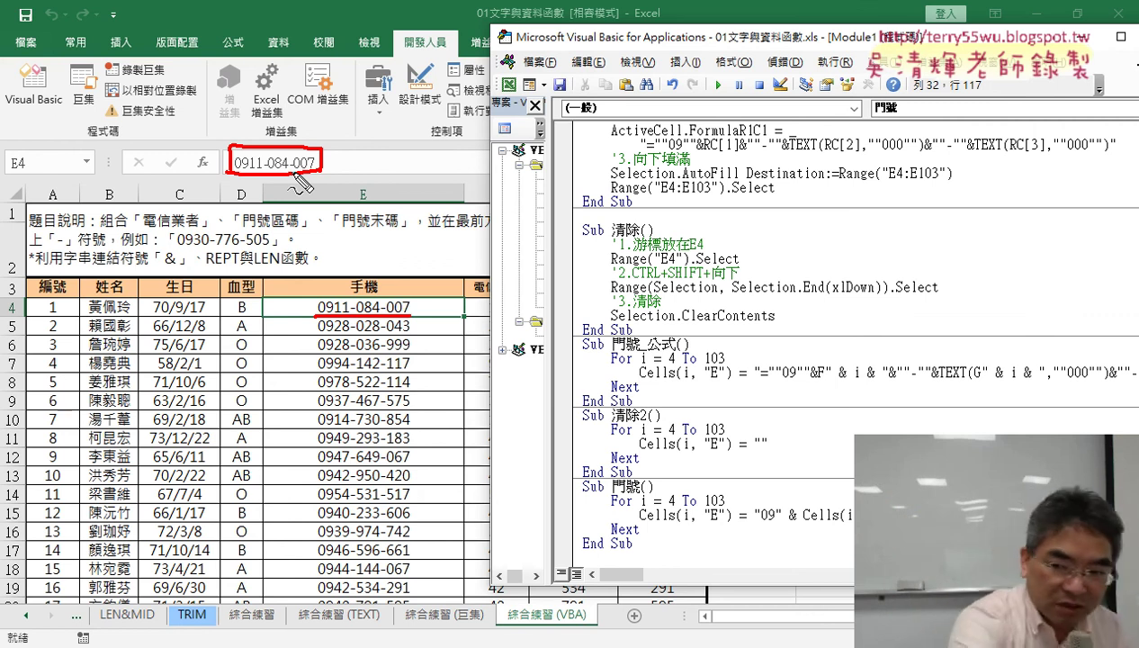
key(Escape)
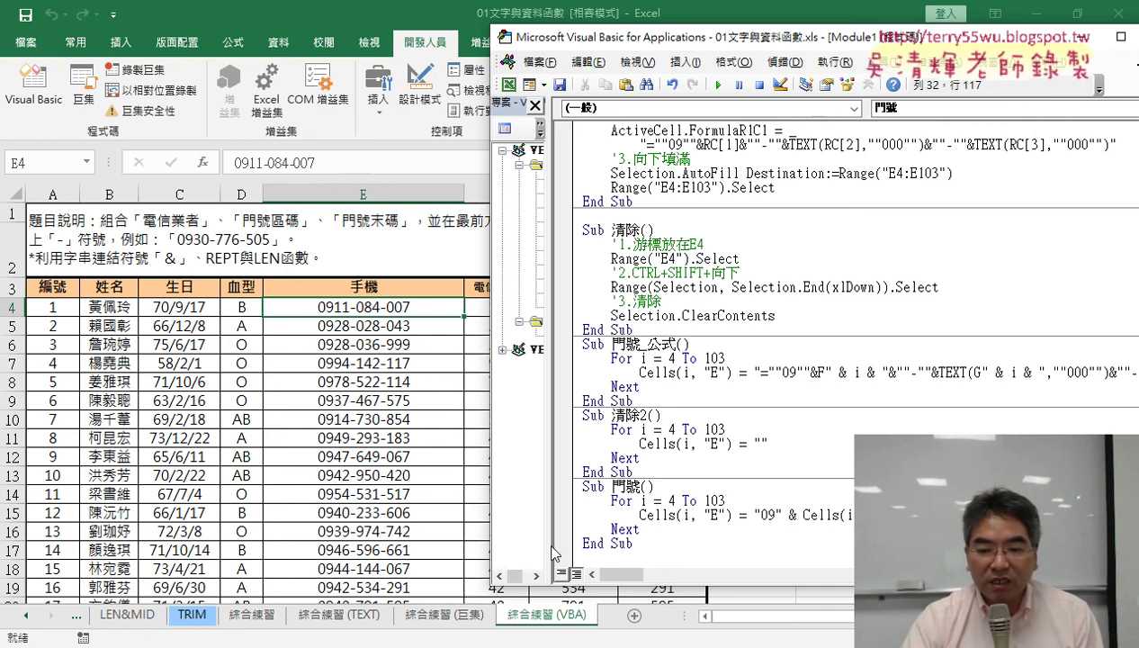
Bring the browser forward and open the 01_文字與資料函數程式碼 document.
mouse_move(630, 643)
click(638, 617)
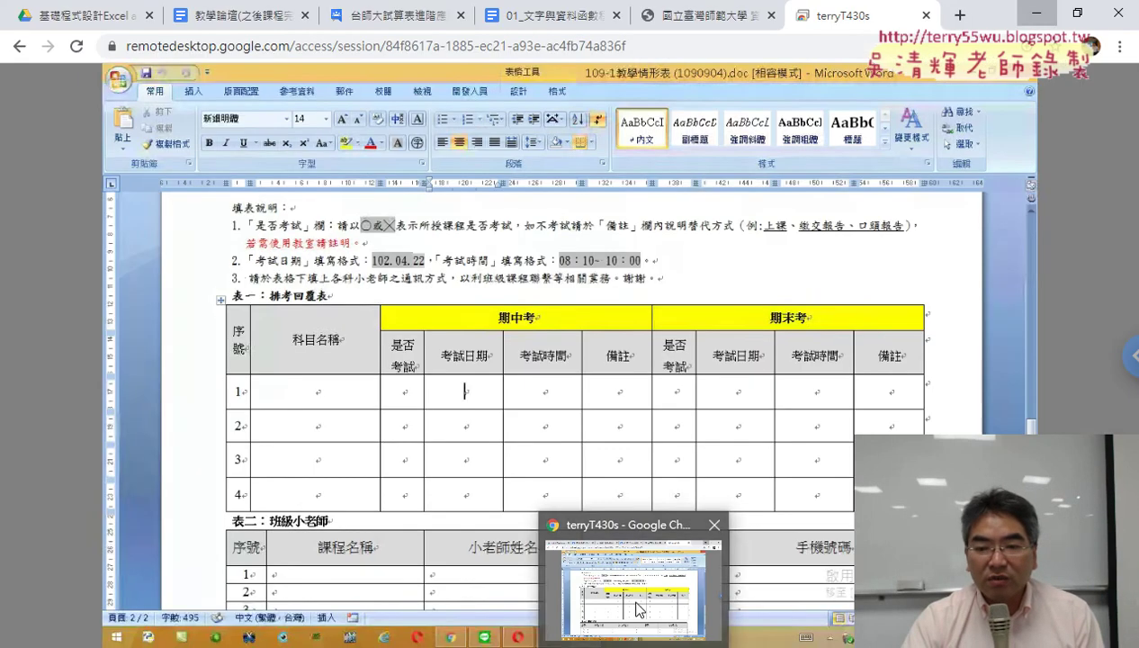
click(239, 18)
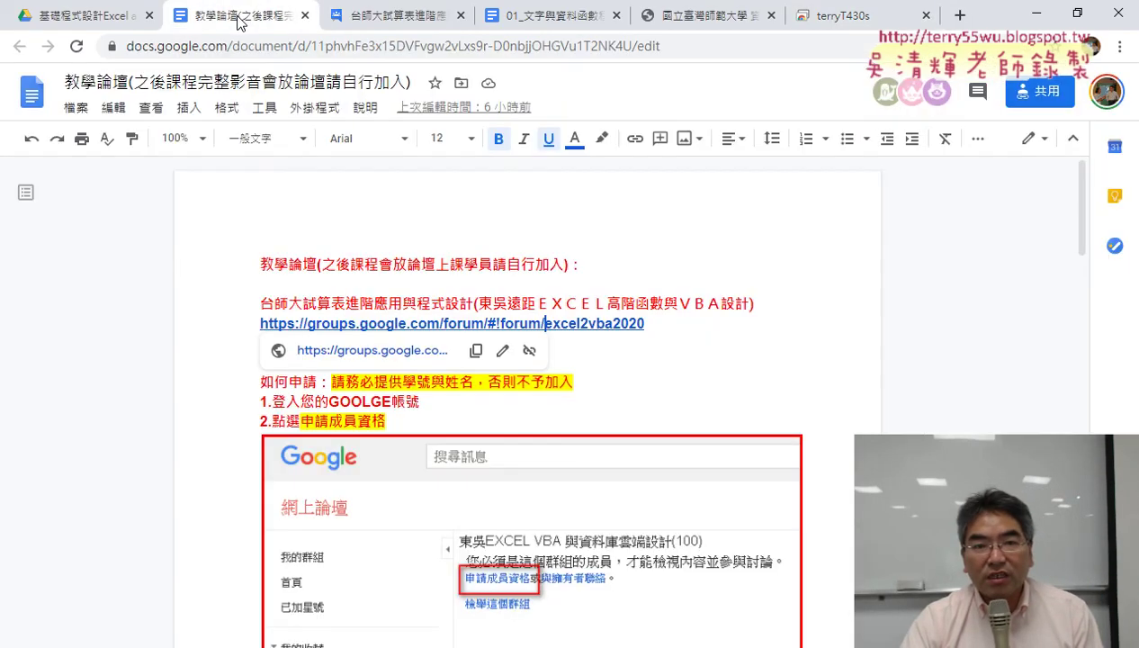
click(531, 16)
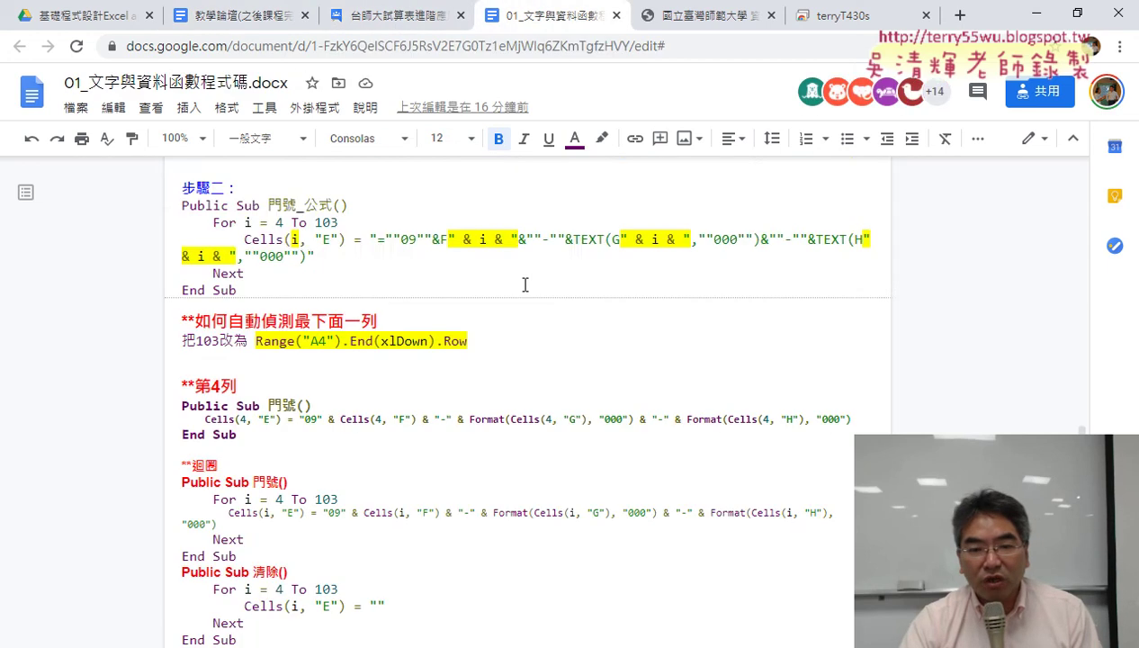
Select the 迴圈 loop version of 門號, from Public Sub 門號() to End Sub.
scroll(525, 284, down, 1)
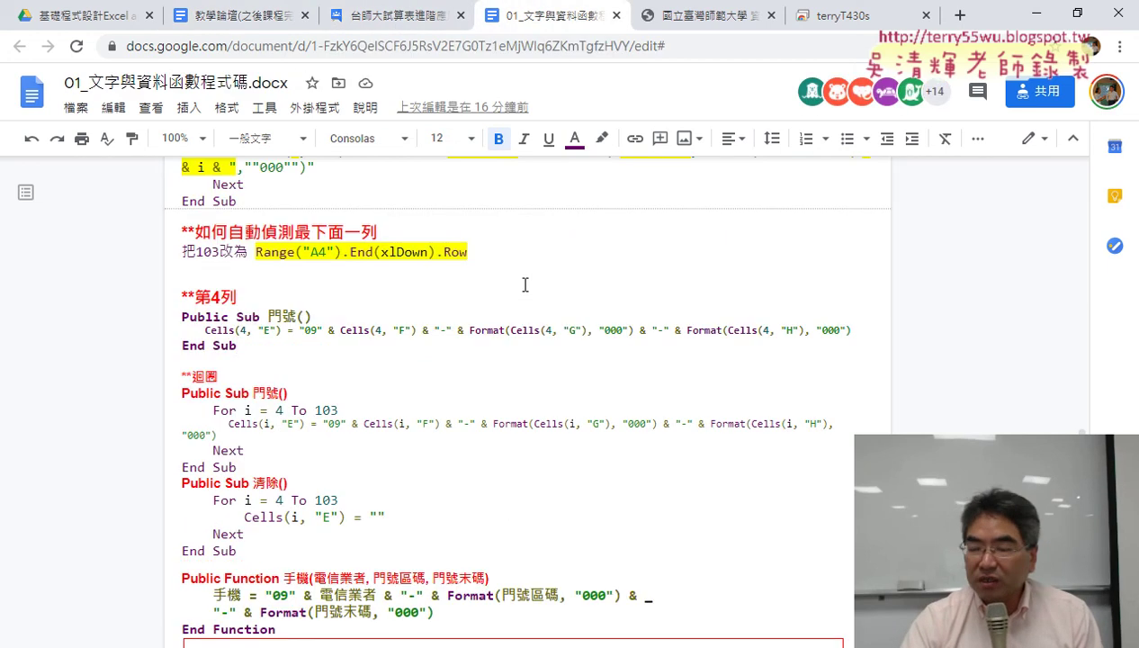
scroll(526, 284, down, 2)
scroll(526, 284, down, 1)
scroll(525, 284, down, 1)
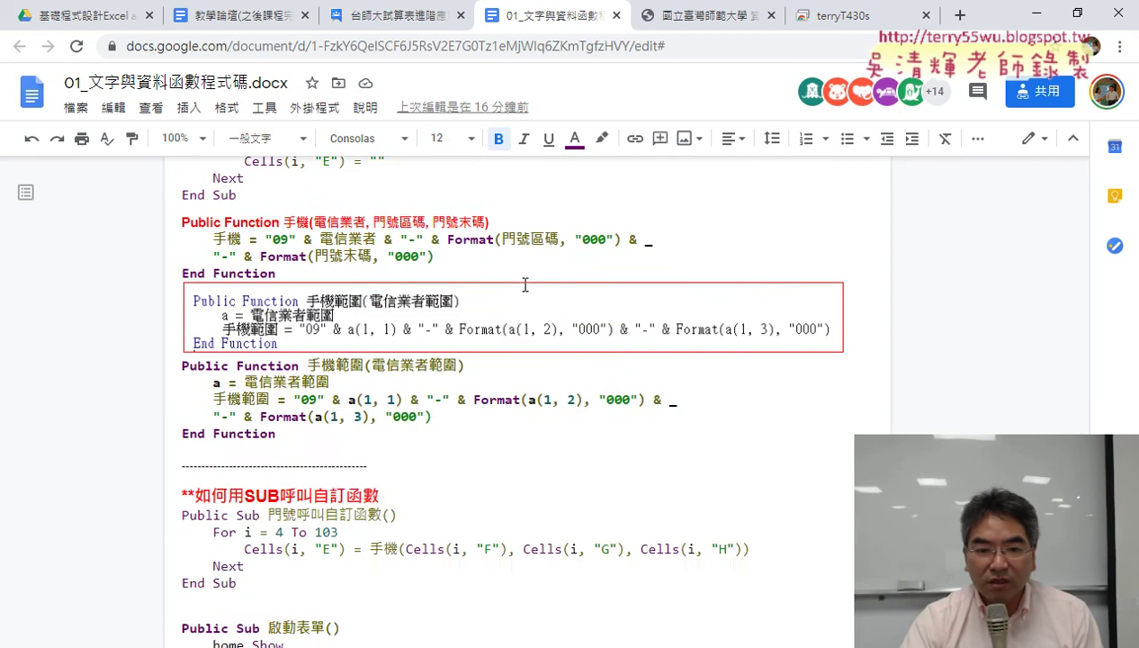
scroll(525, 284, up, 2)
scroll(525, 284, up, 1)
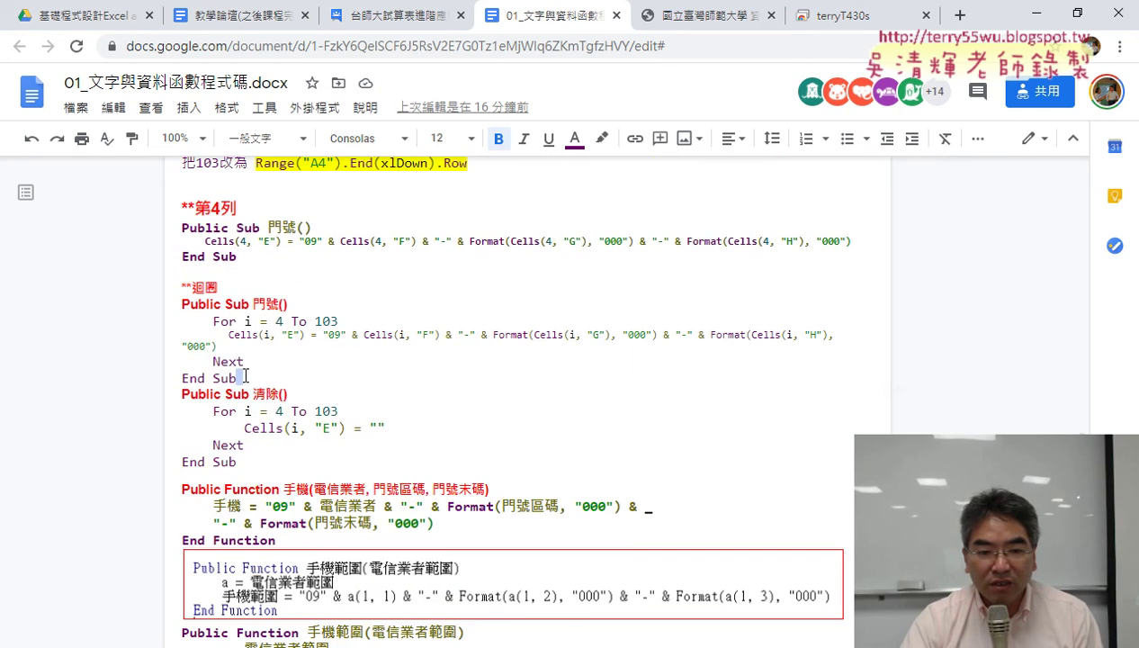
drag(245, 375, 181, 304)
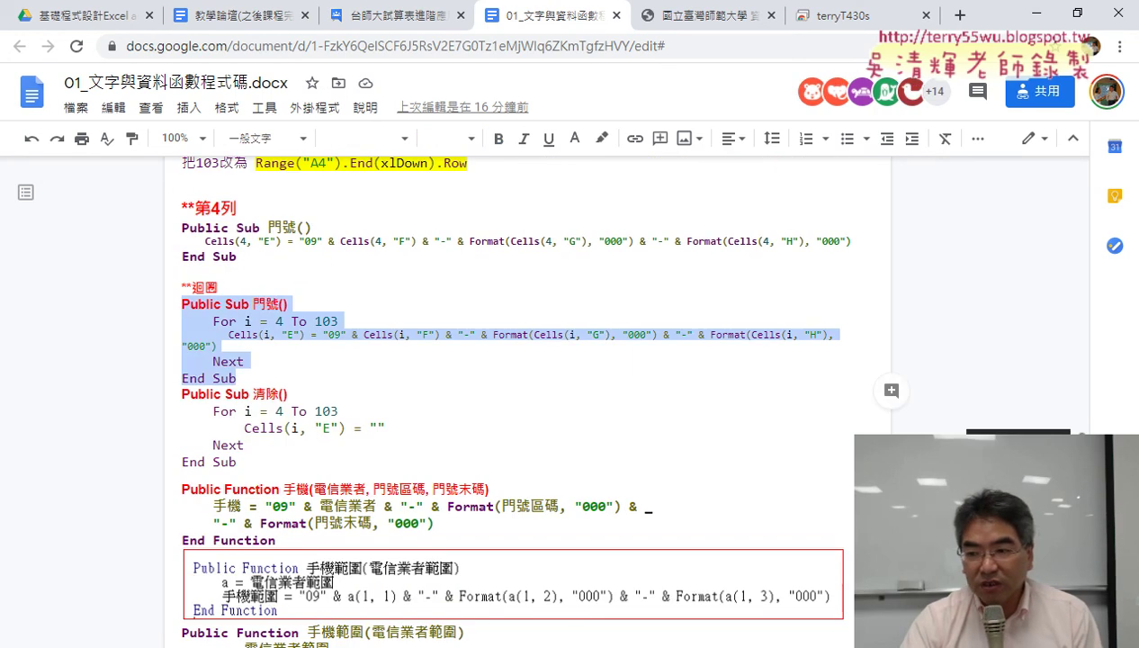